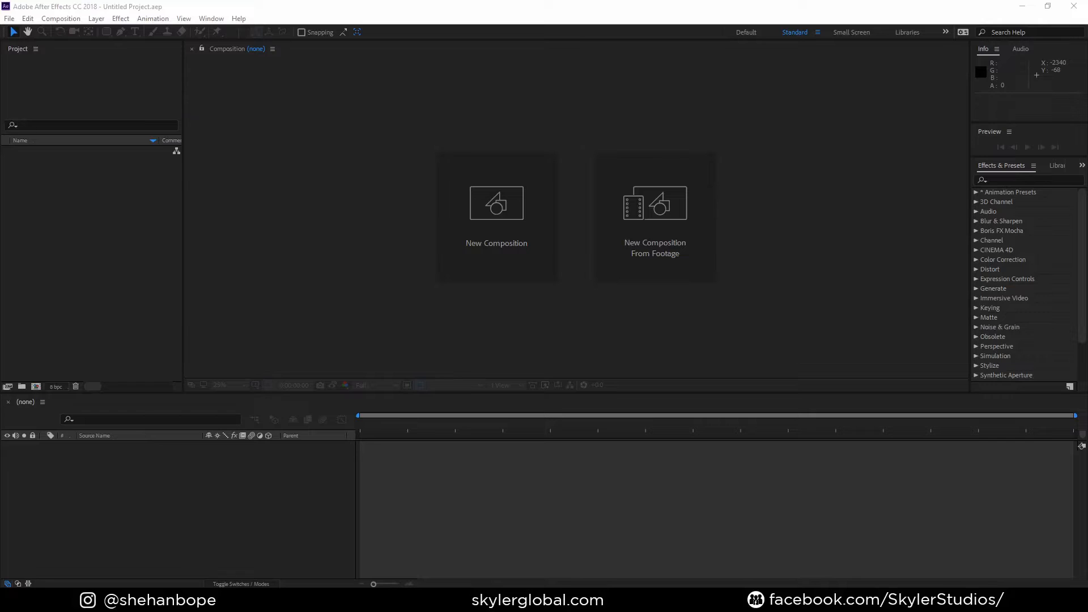
Import wall paper2.jpg into the project and create a composition from it.
left_click_drag(72, 335, 90, 236)
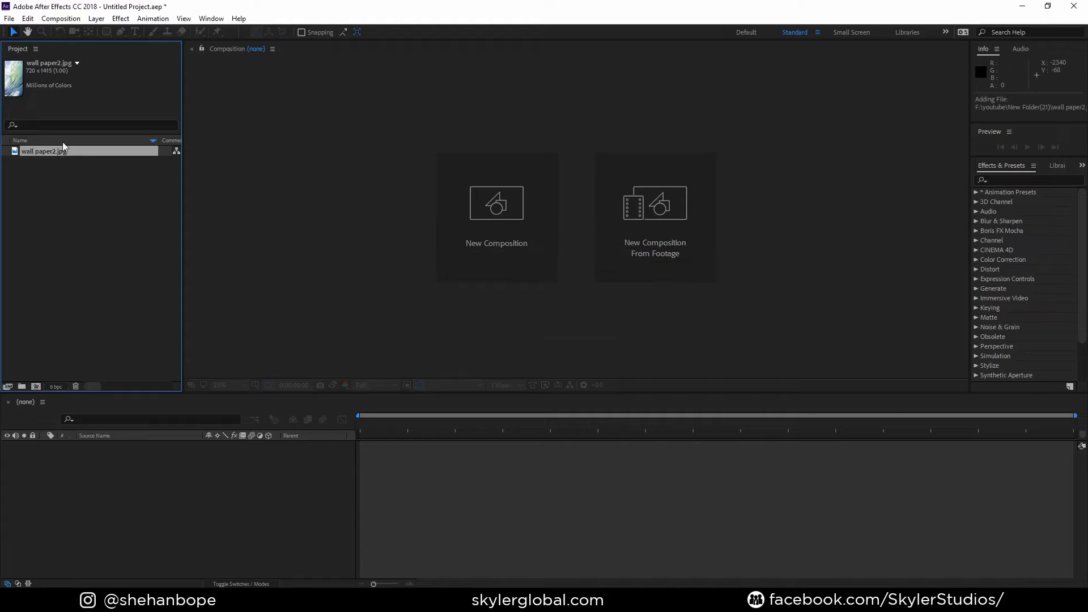
left_click_drag(60, 152, 457, 237)
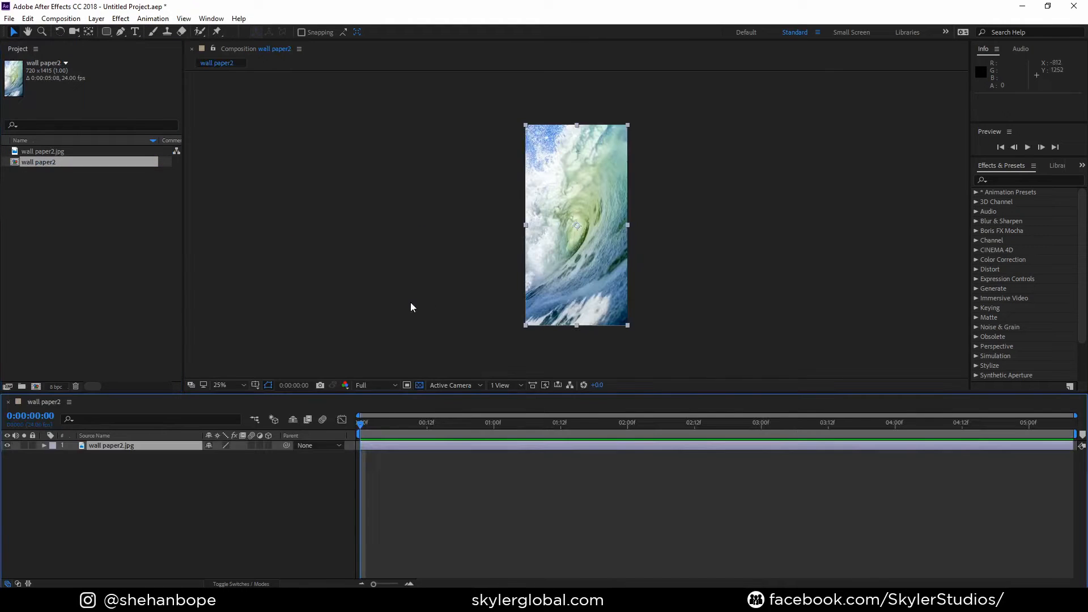
key("ctrl+k")
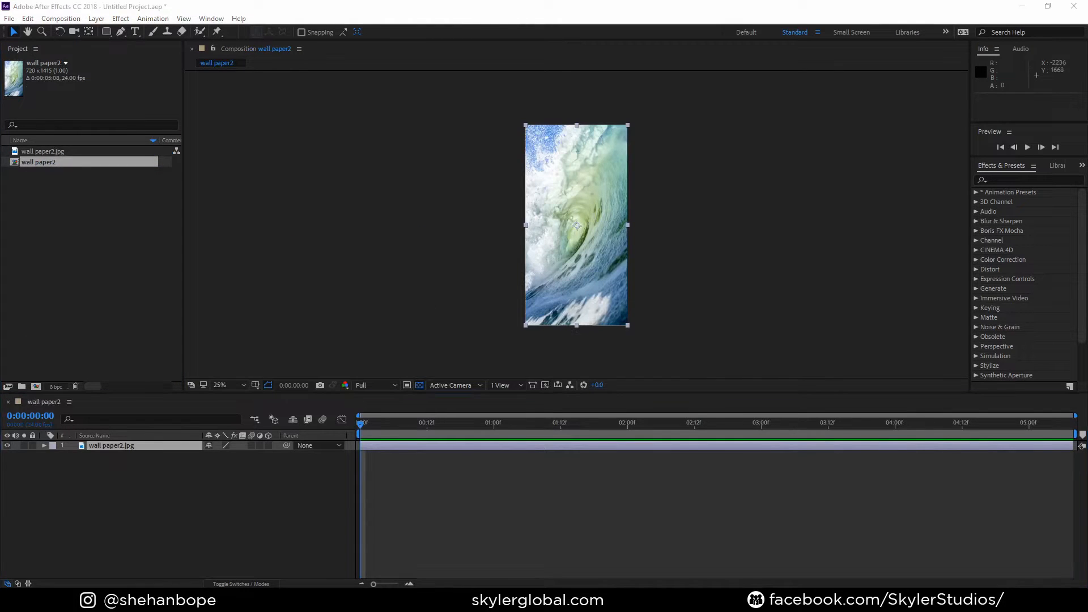
Import logo.png, add it above the wallpaper in the composition and set its scale to 15%.
left_click_drag(1, 187, 86, 246)
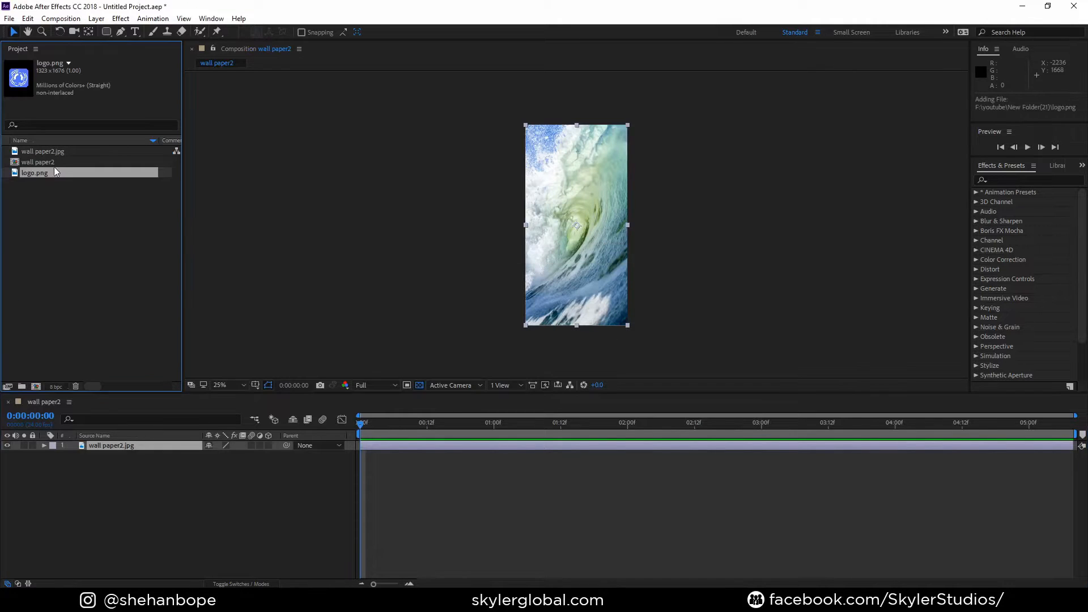
left_click_drag(55, 172, 574, 207)
key("s")
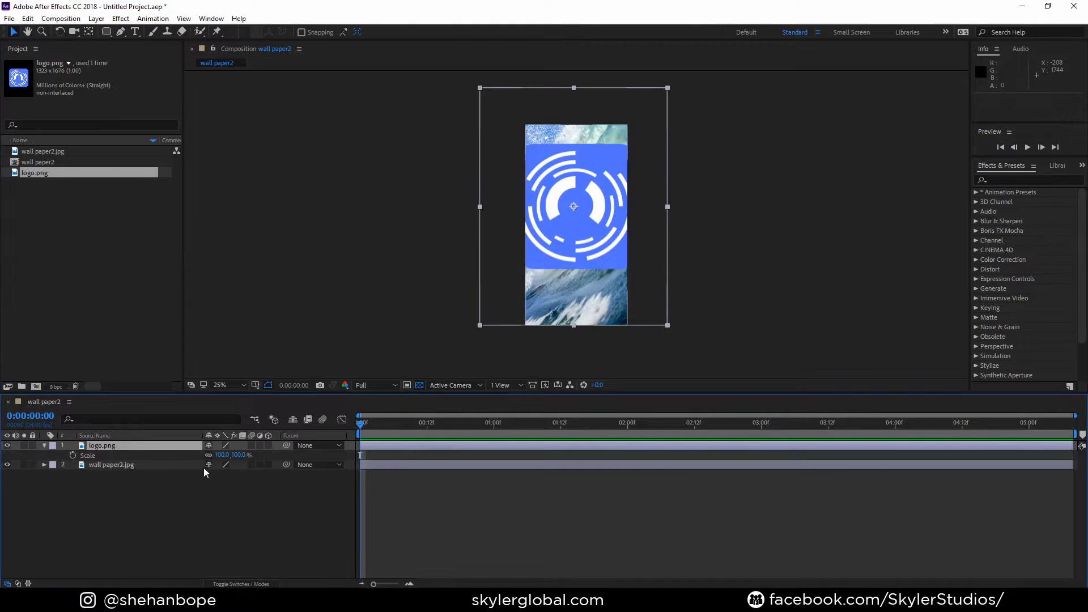
left_click(221, 455)
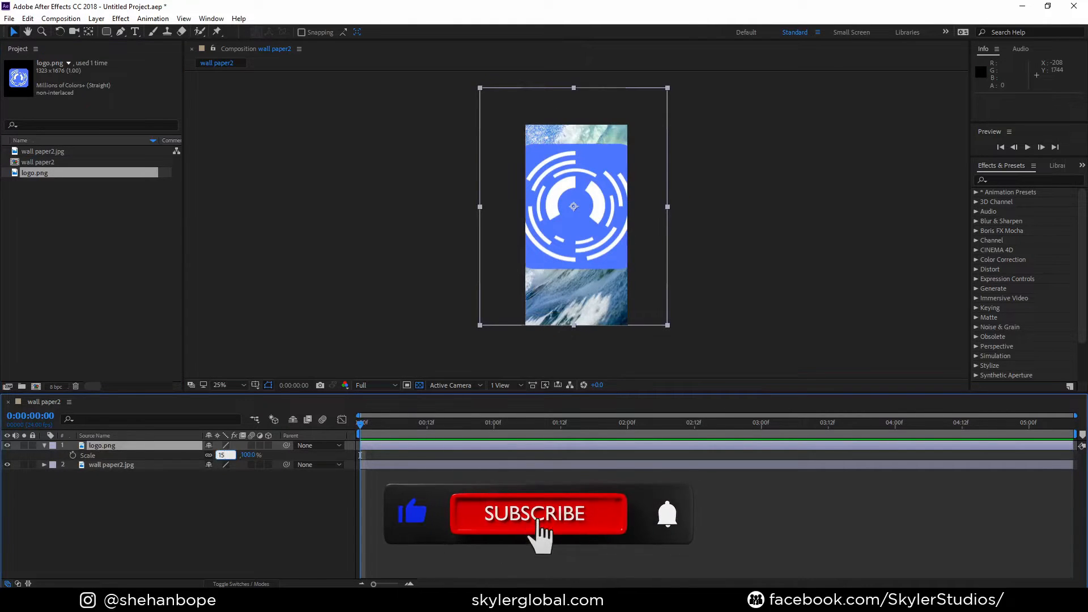
type("15")
key("Return")
Move the logo to the horizontal centre of the wallpaper, at about position 362, 539.
key("period")
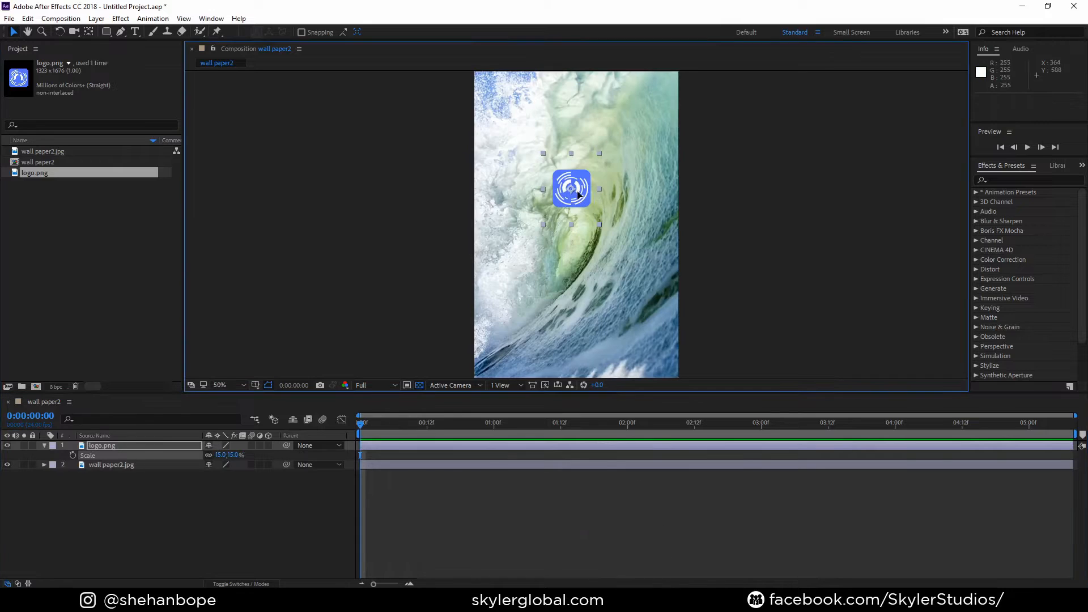
left_click_drag(578, 193, 584, 183)
key("comma")
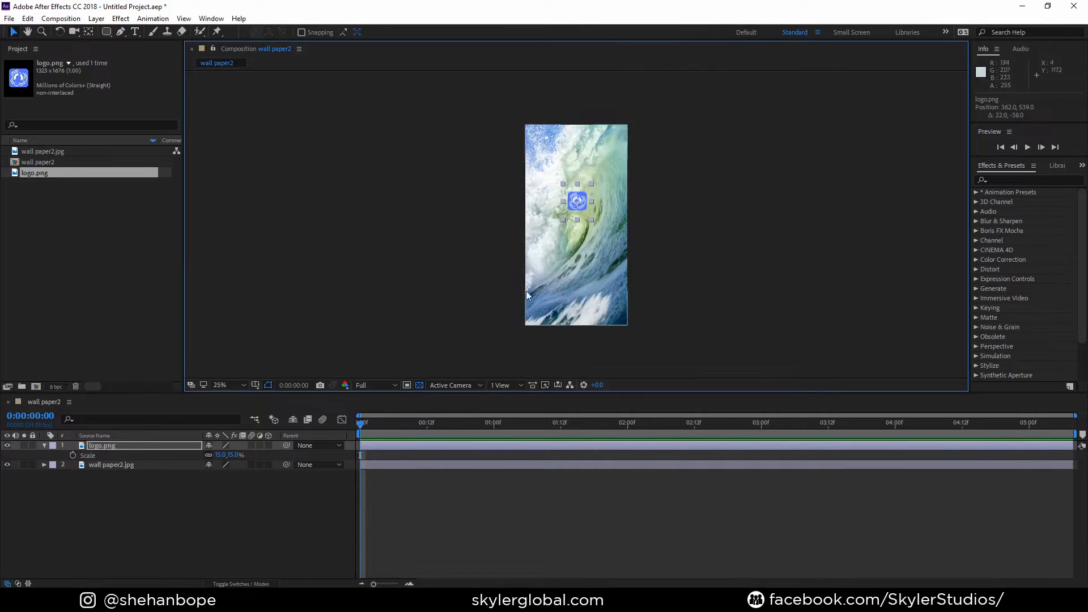
Check the size, frame rate and duration in the composition settings.
left_click(66, 19)
left_click(107, 47)
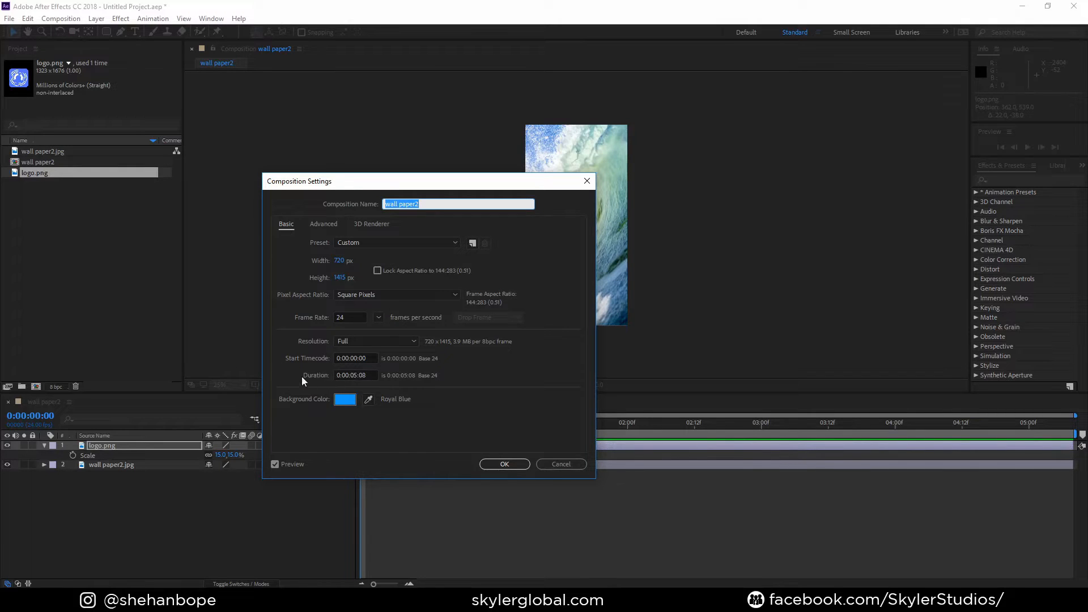
left_click(513, 465)
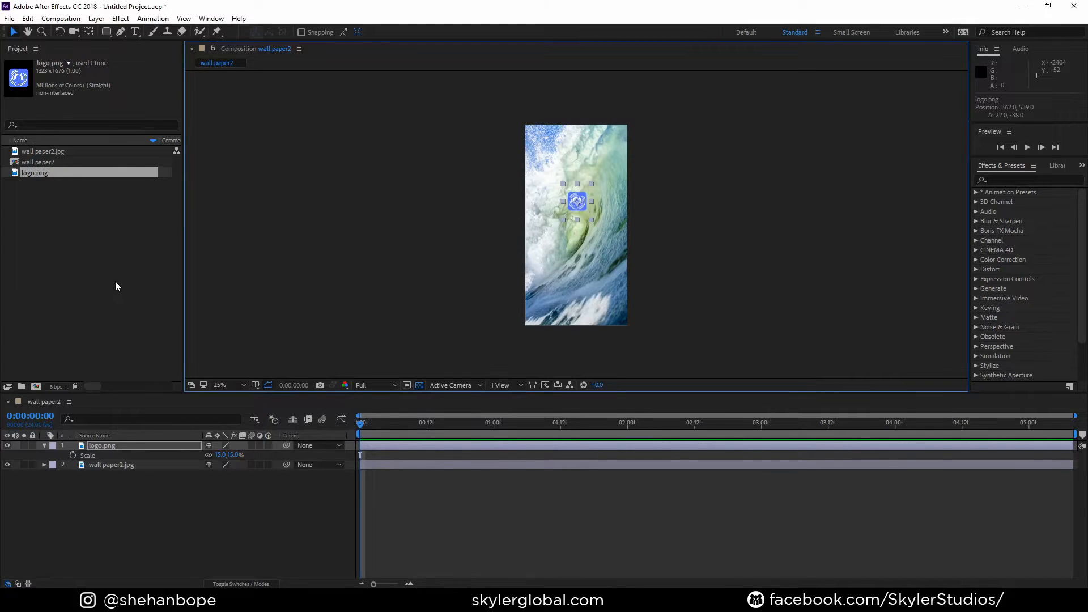
Cycle through the shape tools to activate the Rounded Rectangle tool.
left_click(106, 32)
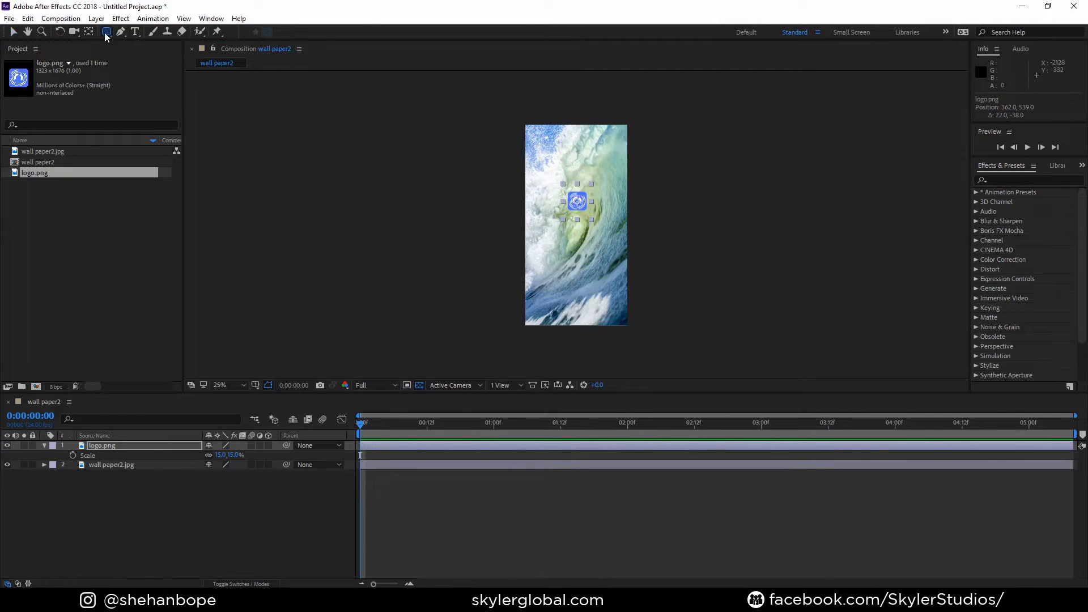
key("q")
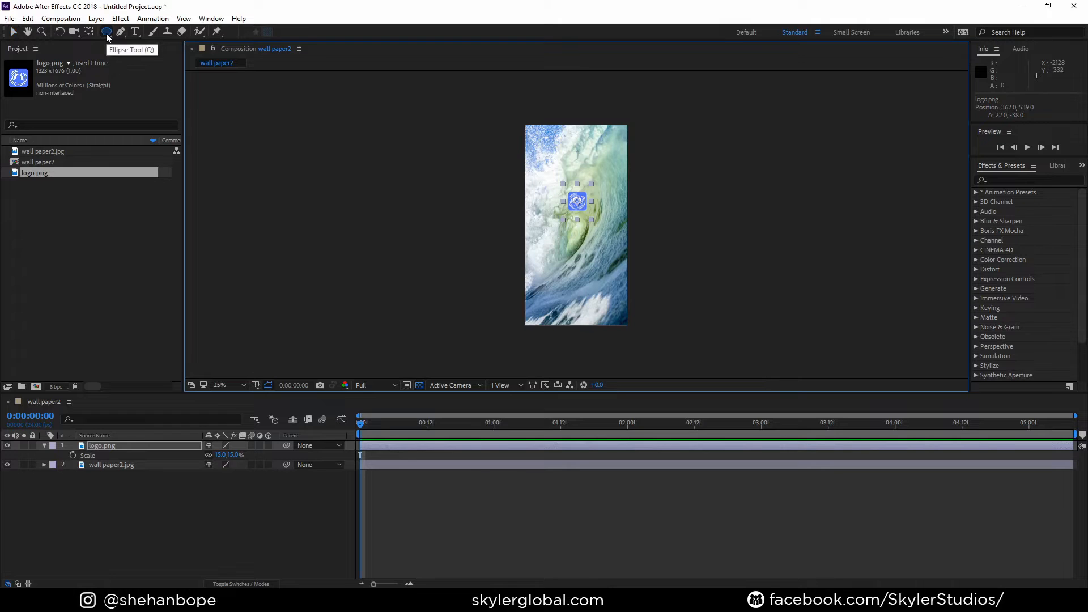
key("q")
key("q")
key("q")
key("q")
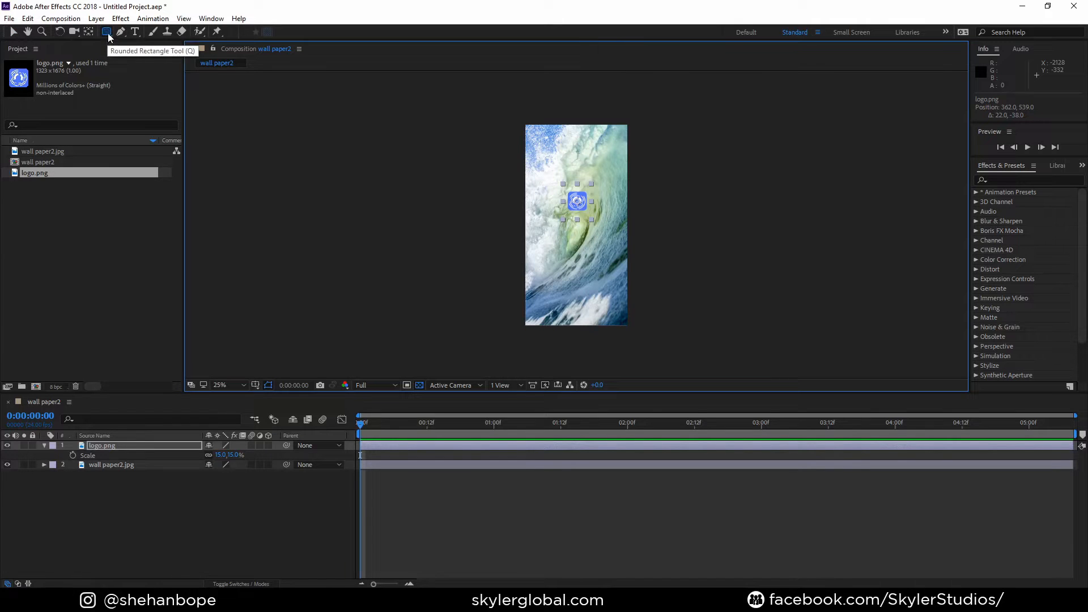
scroll(533, 227, "up", 2)
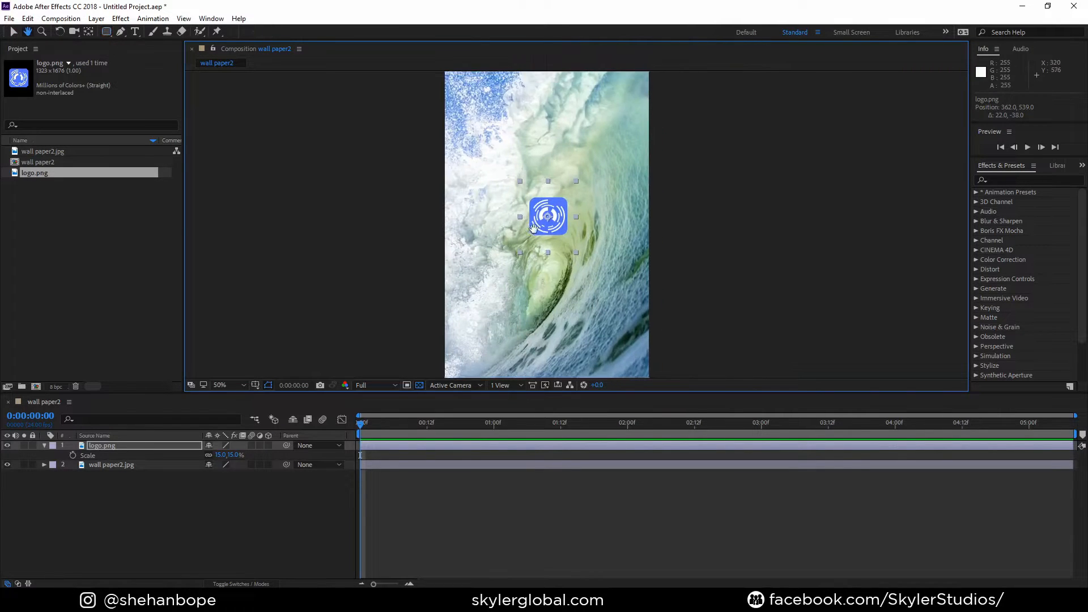
scroll(532, 227, "up", 1)
scroll(541, 228, "down", 1)
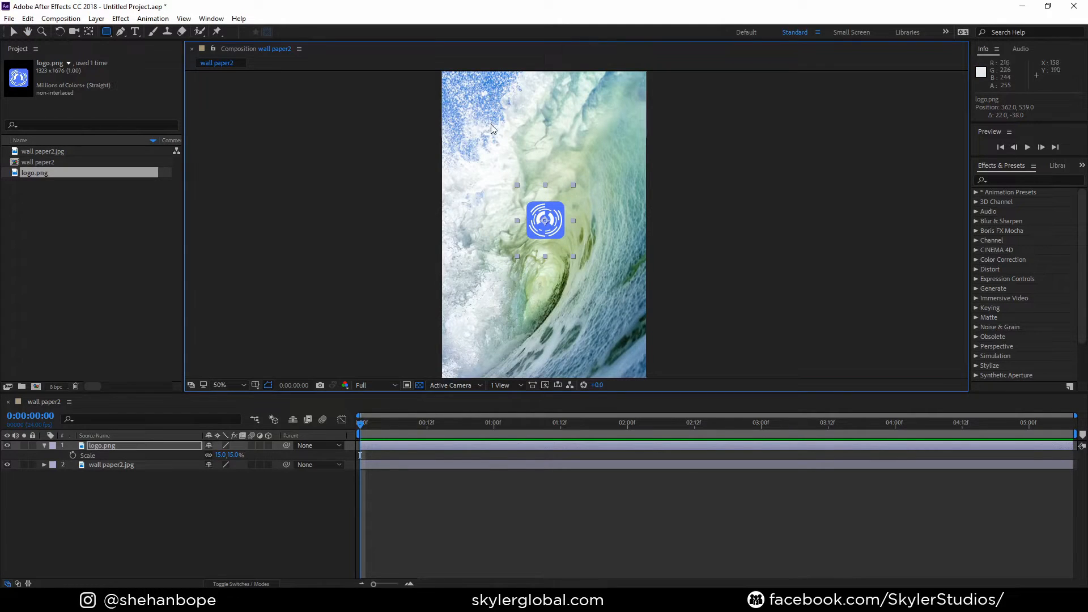
left_click_drag(490, 133, 524, 170)
key("ctrl+z")
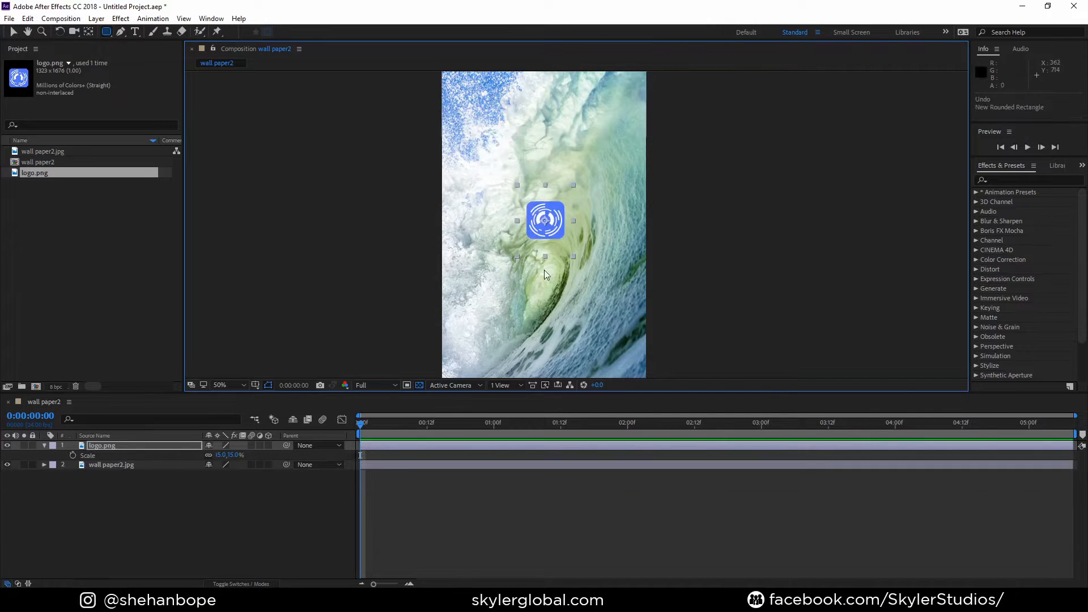
With no layer selected, draw a small blue rounded square on a new shape layer and move it over the logo.
left_click(130, 502)
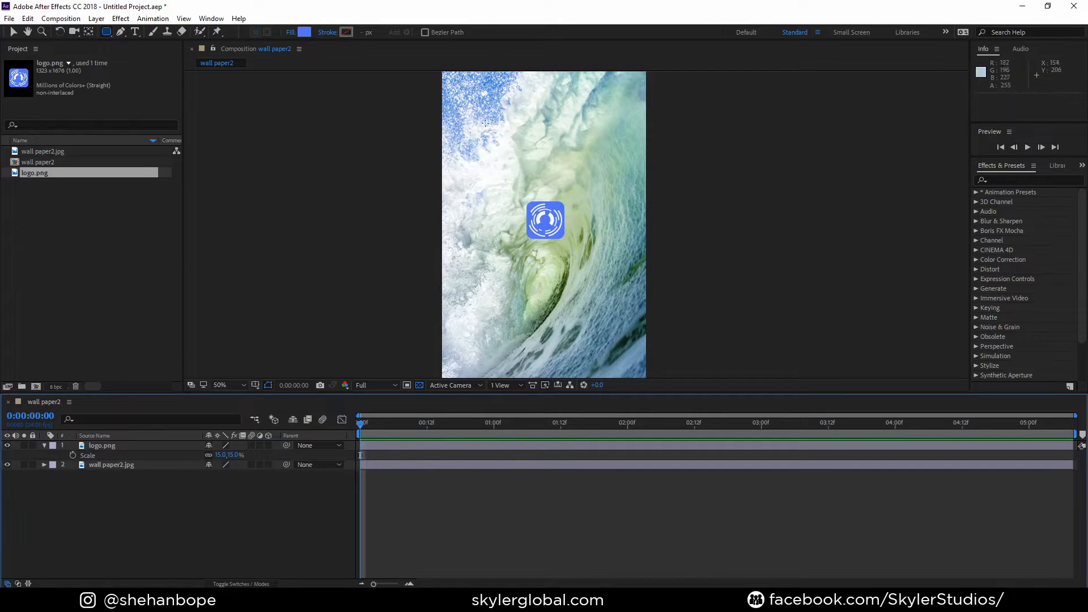
mouse_move(485, 116)
left_mouse_down()
mouse_move(547, 182)
mouse_move(506, 136)
left_mouse_up()
left_click(14, 31)
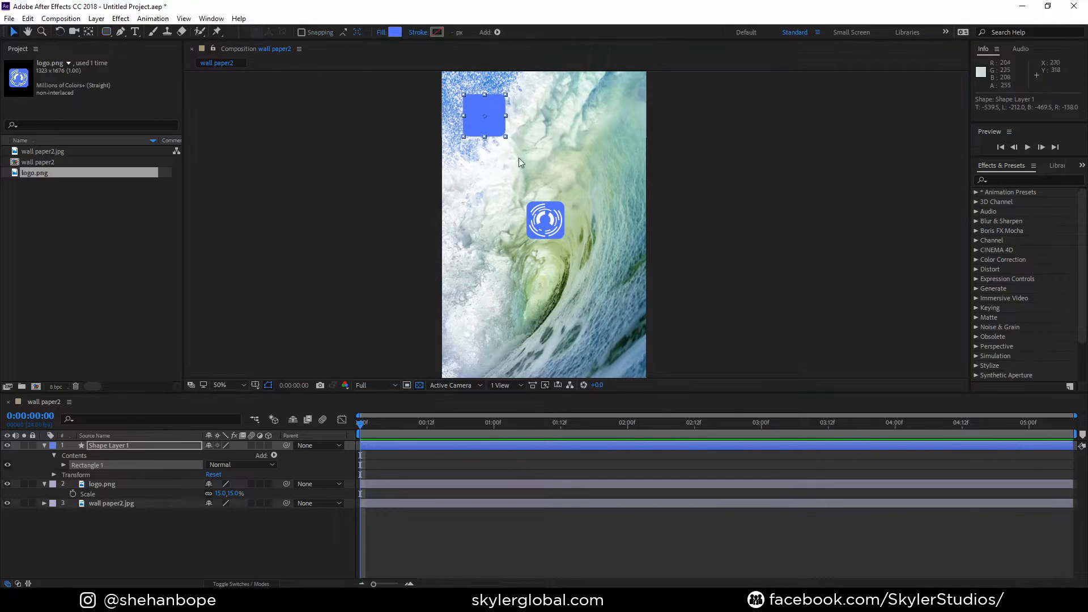
left_click_drag(498, 123, 560, 224)
Place Shape Layer 1 beneath the logo.png layer and centre its square behind the logo, at about position 351, 712.5.
double_click(115, 445)
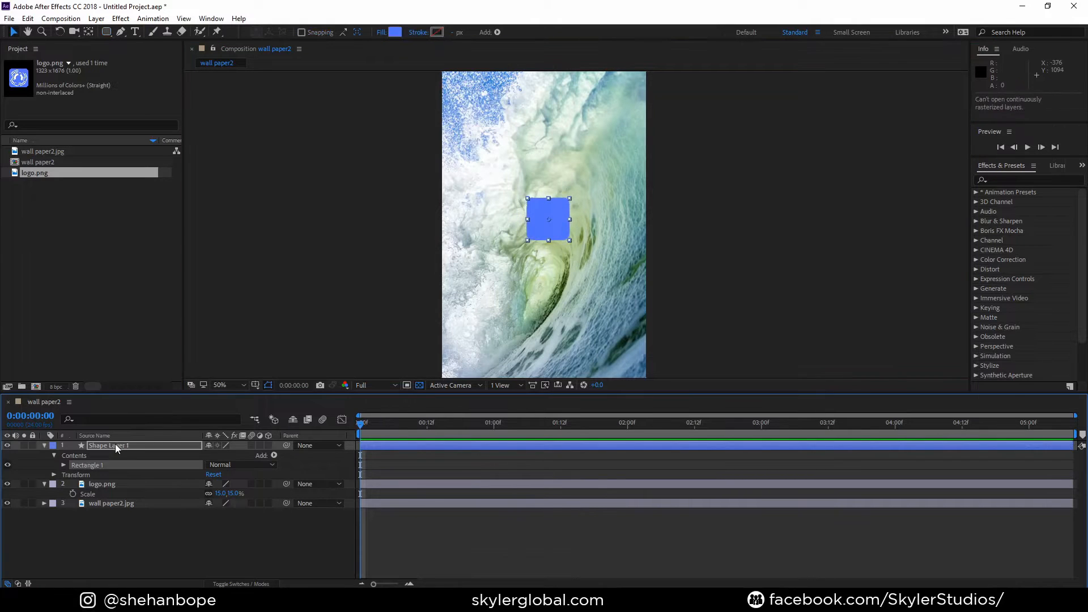
left_click(141, 482)
left_click_drag(123, 447, 124, 497)
key("period")
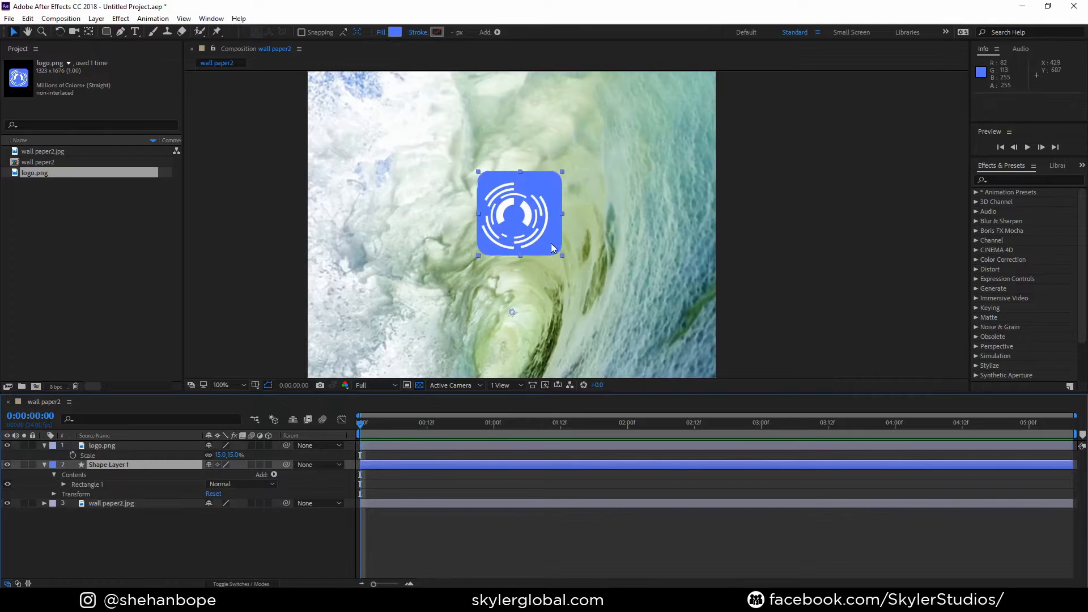
left_click_drag(551, 242, 545, 244)
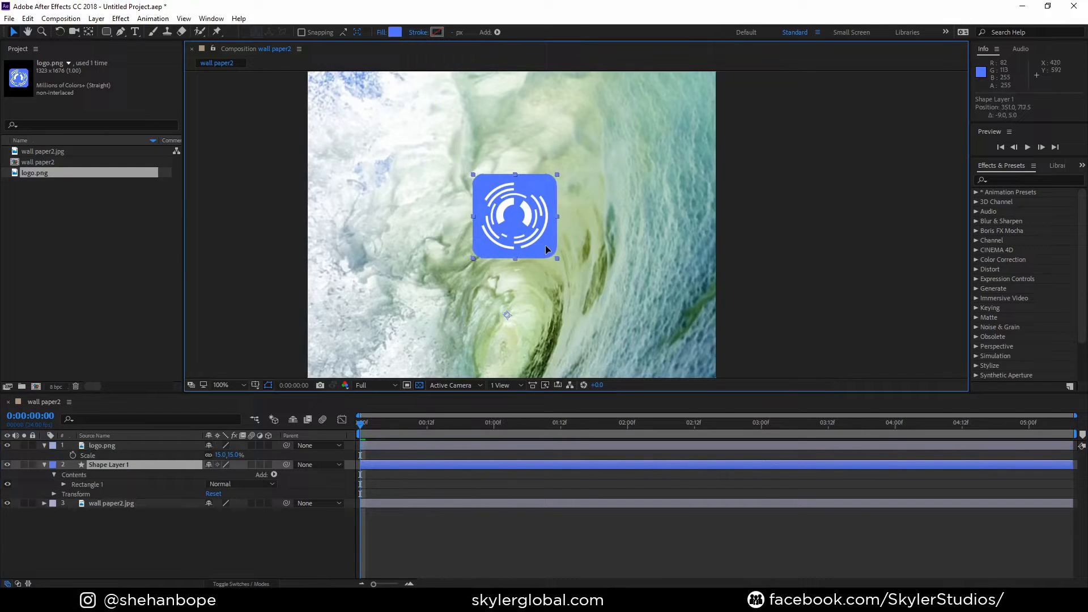
key("comma")
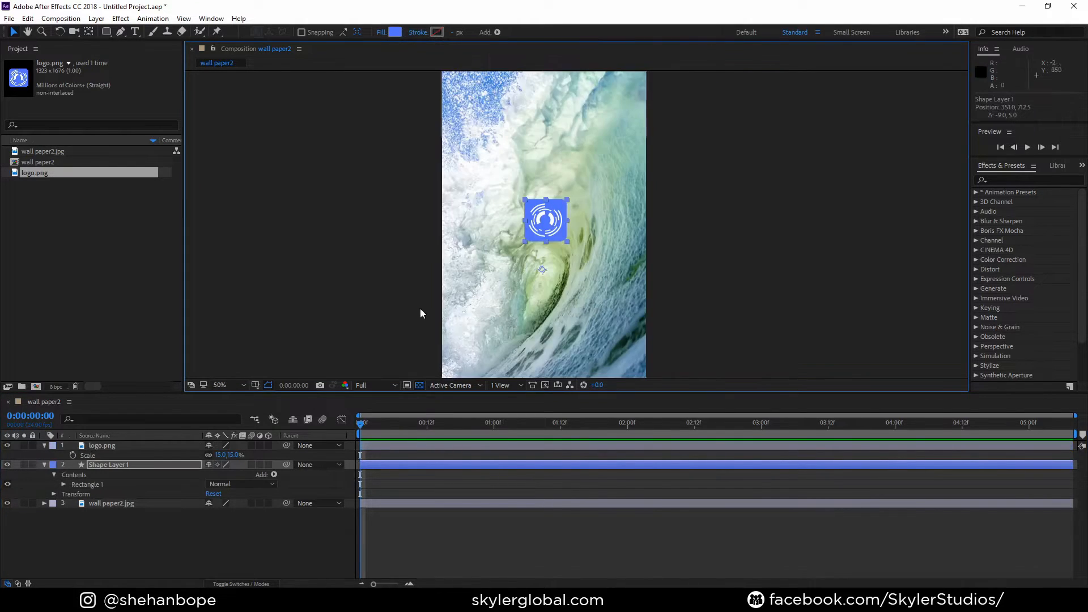
Add starting Position keyframes at 0:00:00:00 for the logo.png layer and Shape Layer 1.
key("comma")
left_click(86, 445)
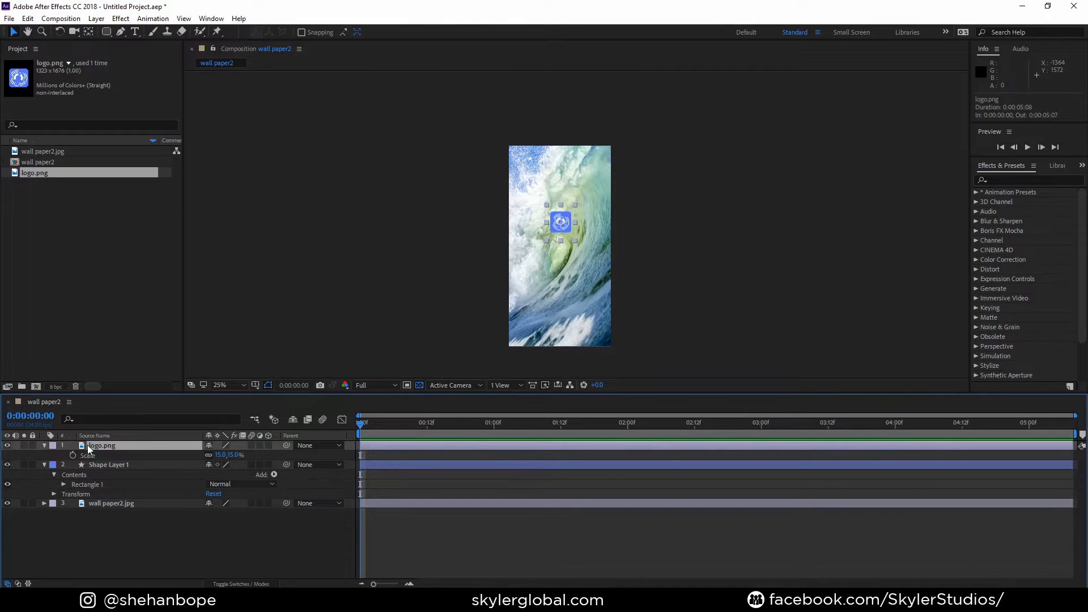
key("p")
left_click(73, 455)
left_click(106, 464)
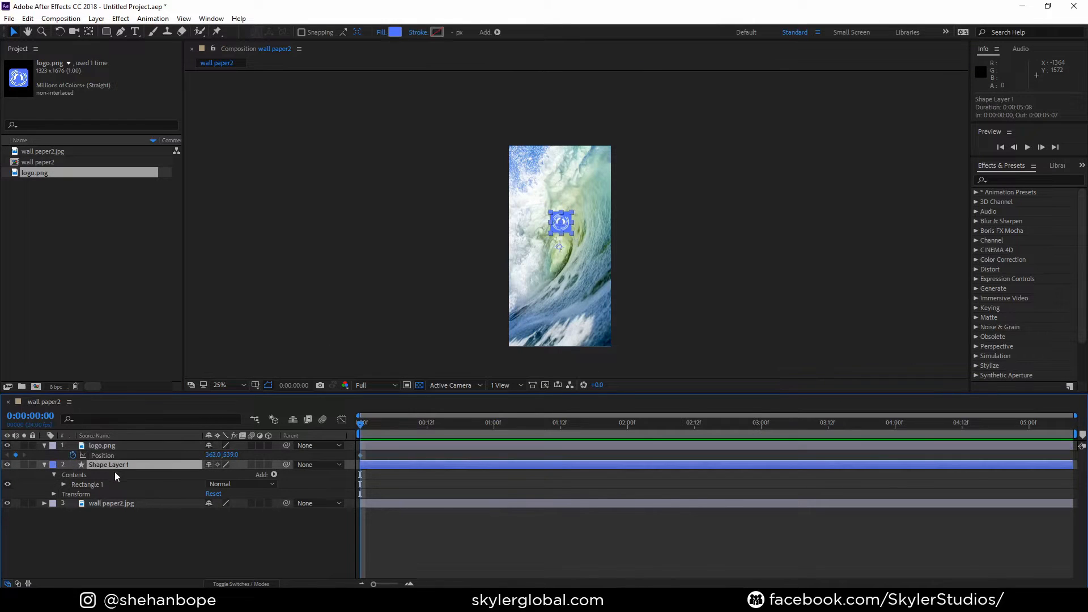
key("p")
left_click(73, 475)
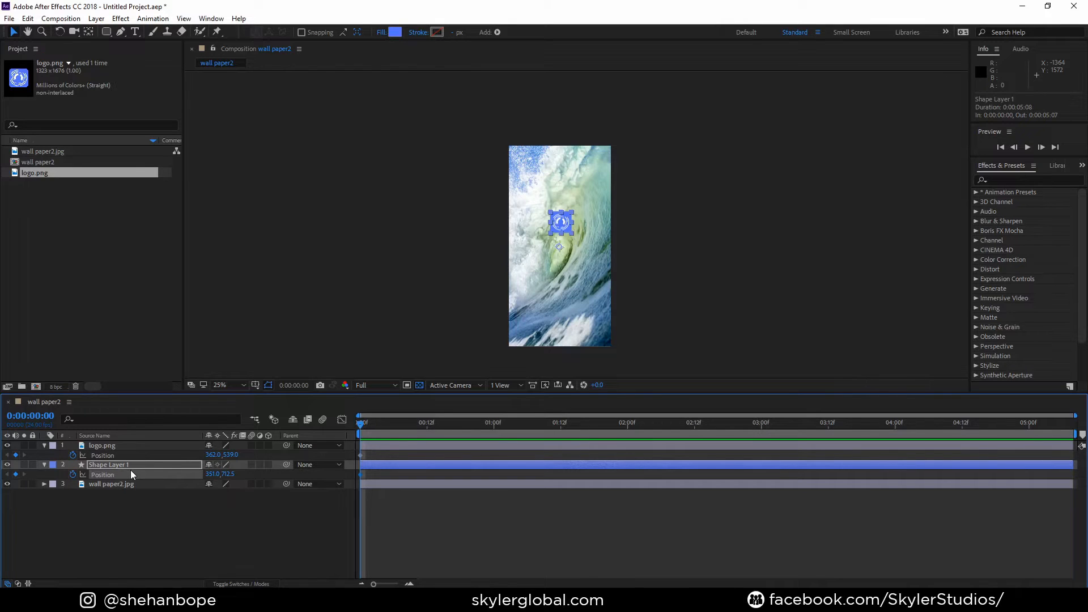
Add a starting Scale keyframe to Shape Layer 1 at 0:00:00:00 and show its Position and Scale together.
key("s")
left_click(169, 464)
key("shift+p")
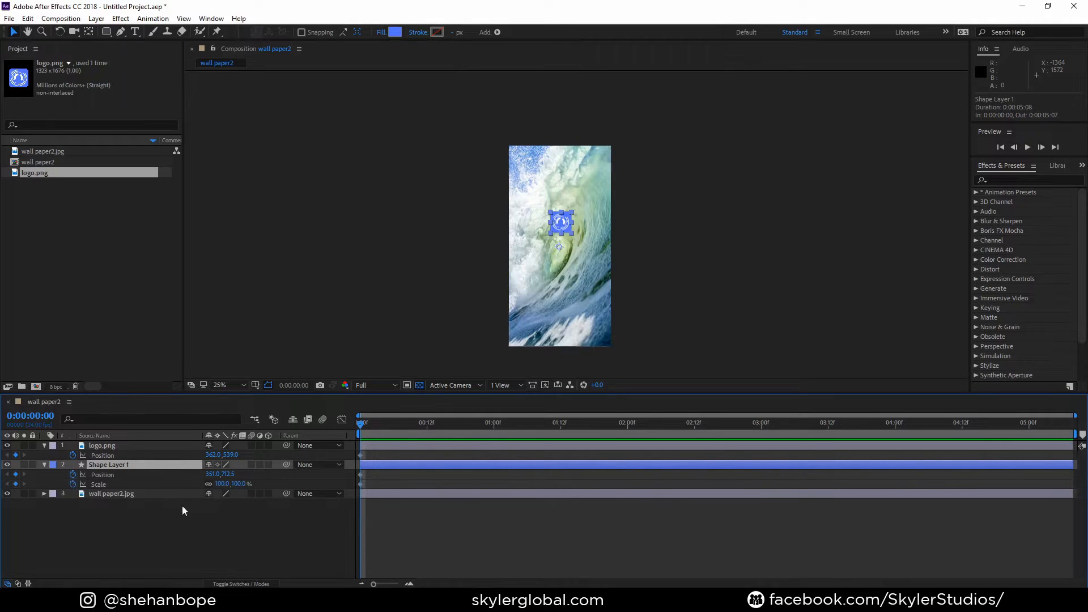
At 0:00:00:22, add hold keyframes for the logo's Position and for Shape Layer 1's Position and Scale.
left_click_drag(359, 423, 460, 441)
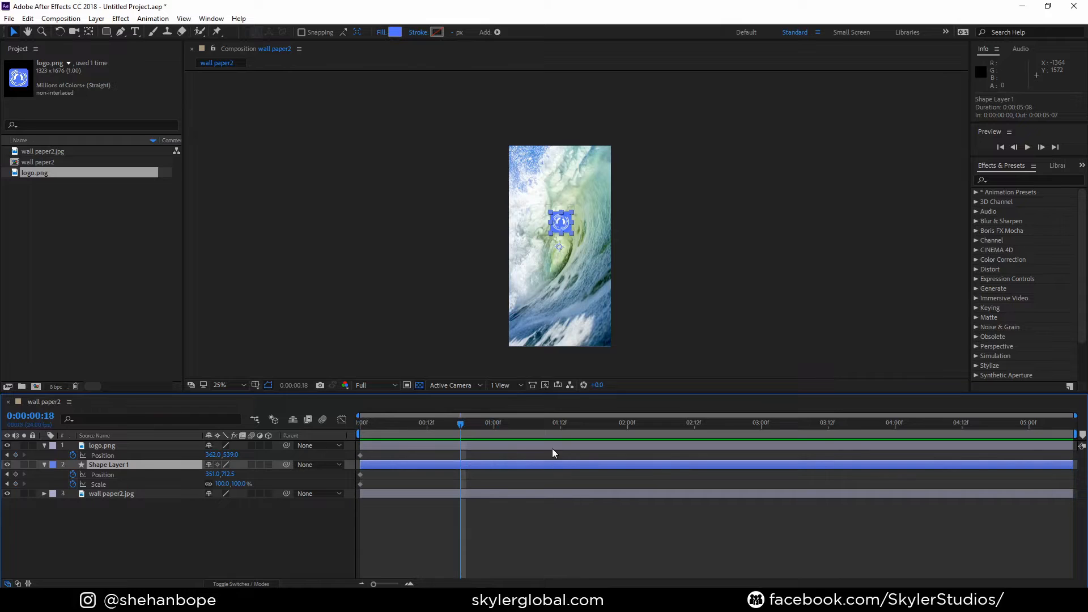
key("space")
key("space")
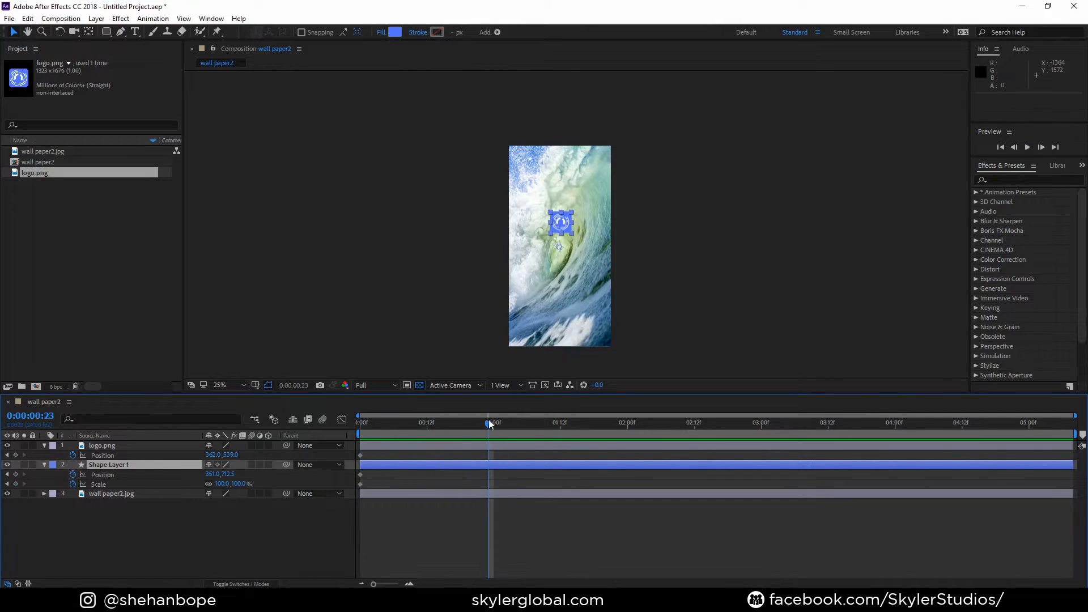
left_click_drag(488, 420, 480, 421)
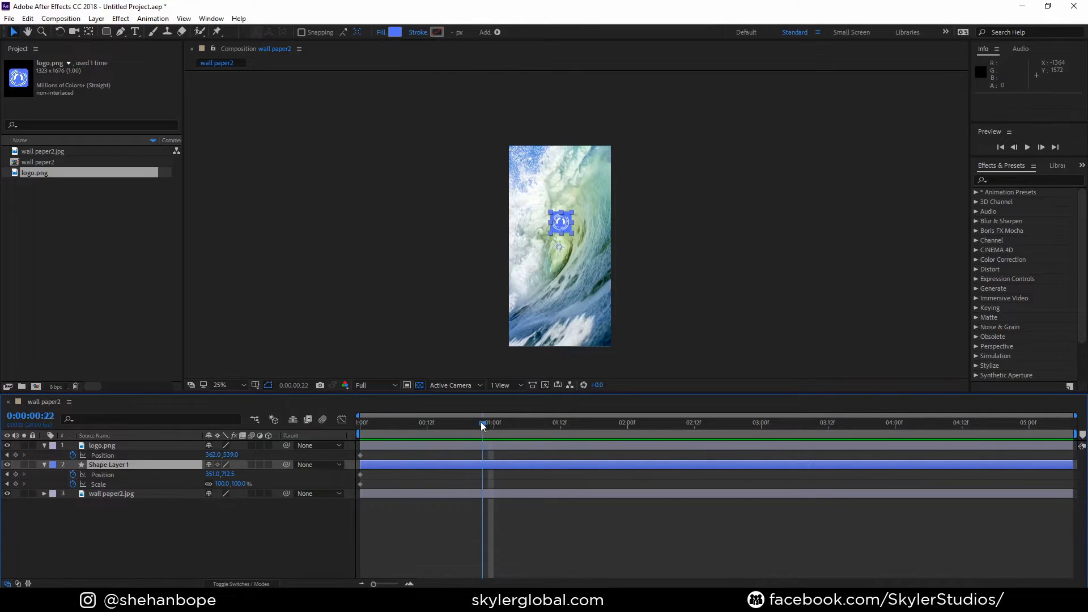
left_click(15, 455)
left_click(15, 474)
left_click(15, 484)
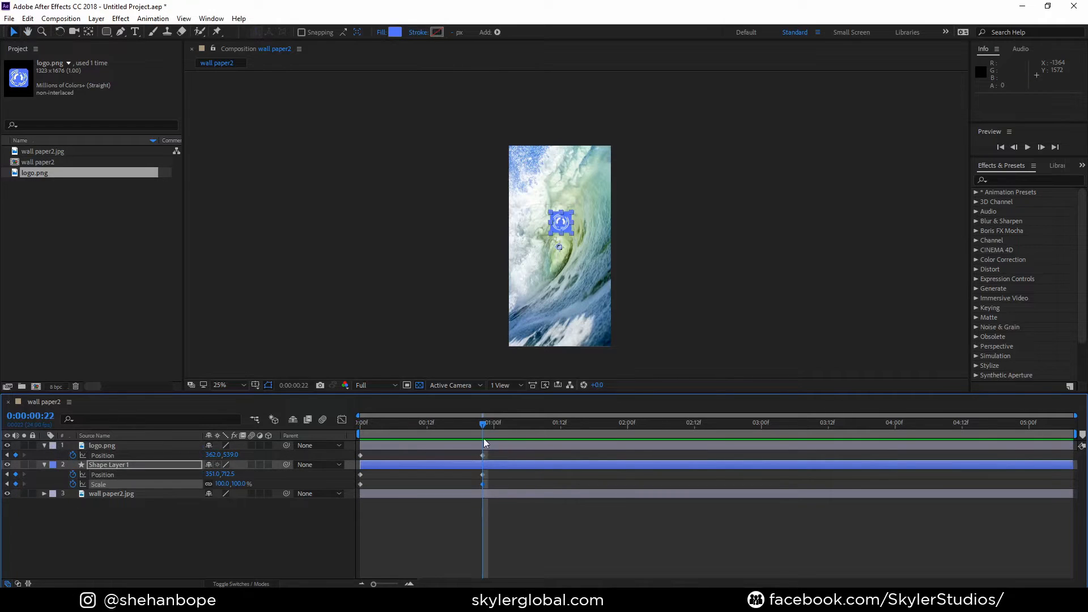
Move the current time to 0:00:02:16 with all layers deselected.
left_click_drag(645, 436, 629, 436)
left_click(265, 543)
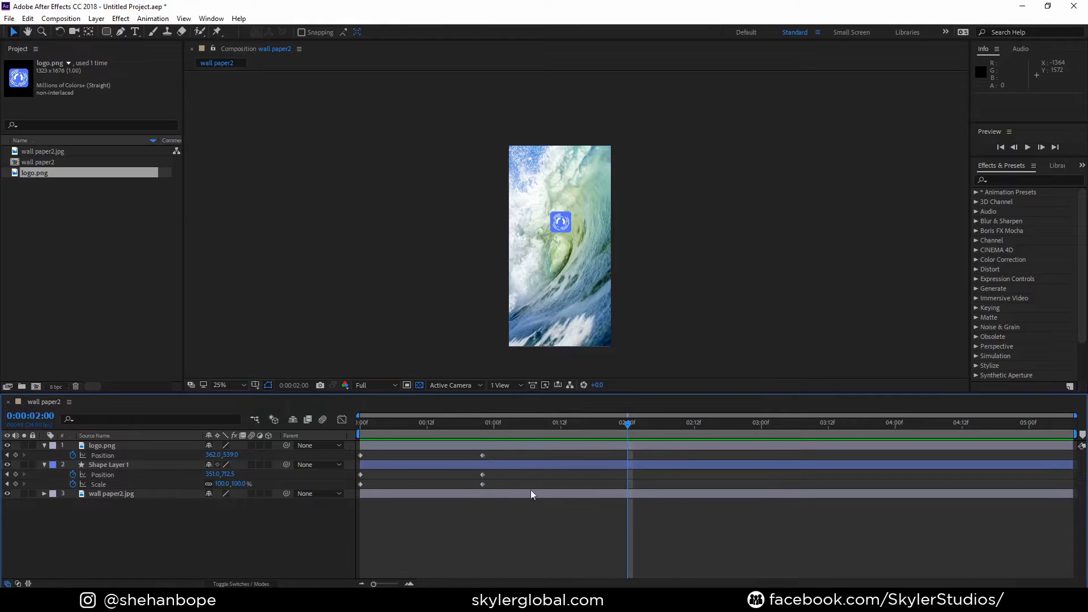
left_click_drag(631, 425, 717, 437)
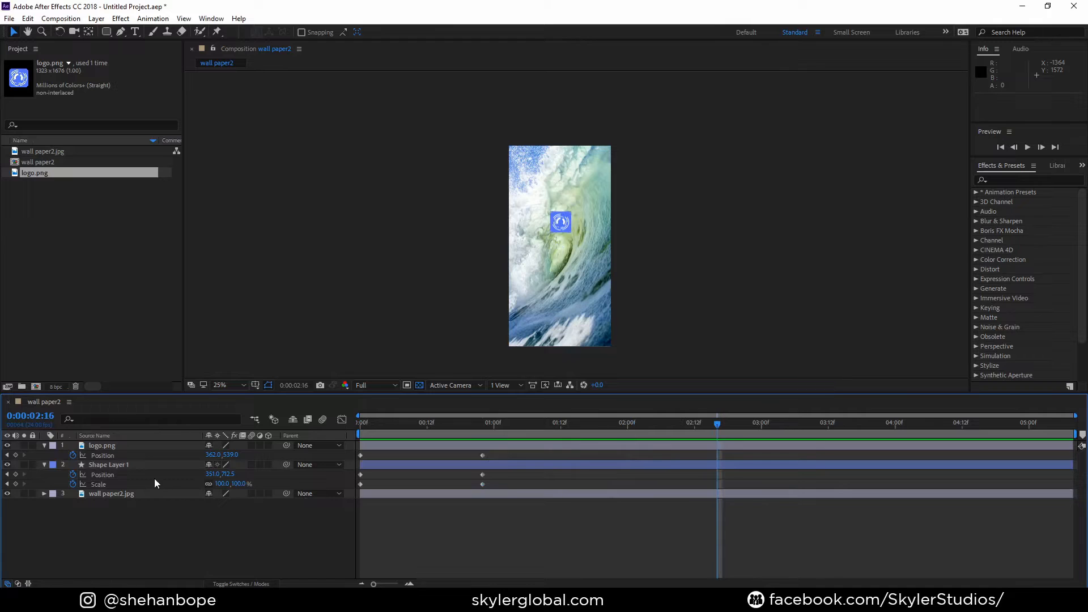
Try to move Shape Layer 1's anchor point up onto the icon with the Pan Behind tool at 0:00:02:16.
left_click(107, 465)
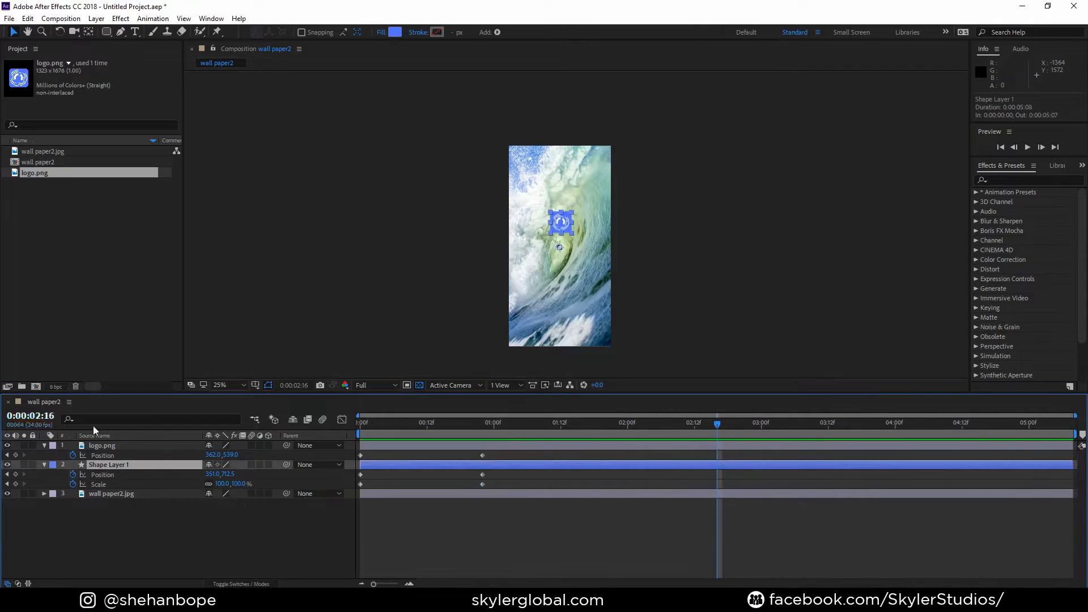
key("period")
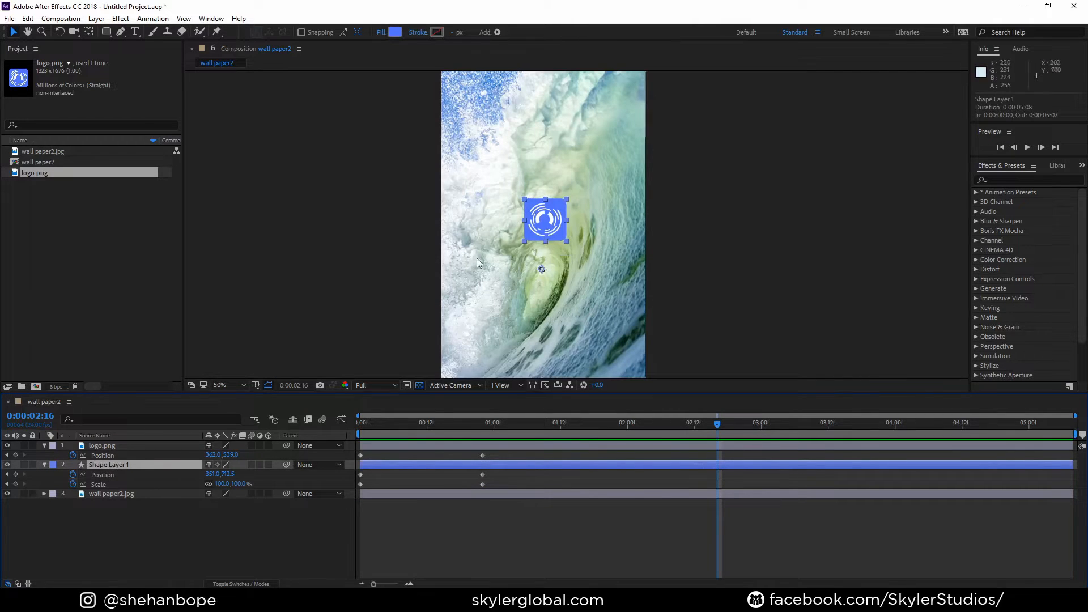
left_click(89, 33)
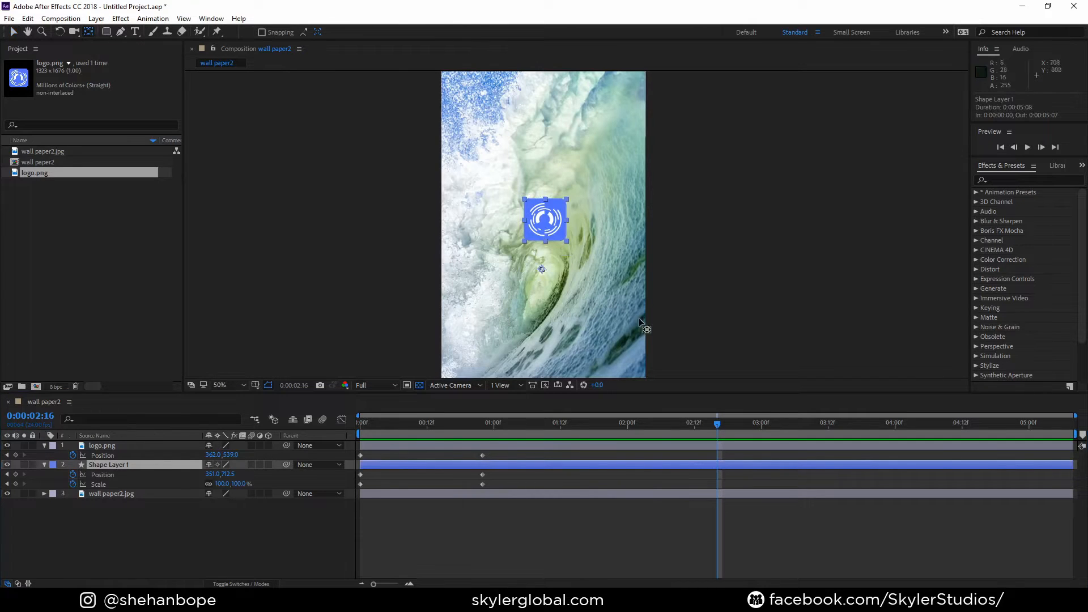
left_click(542, 269)
left_click_drag(542, 268, 545, 203)
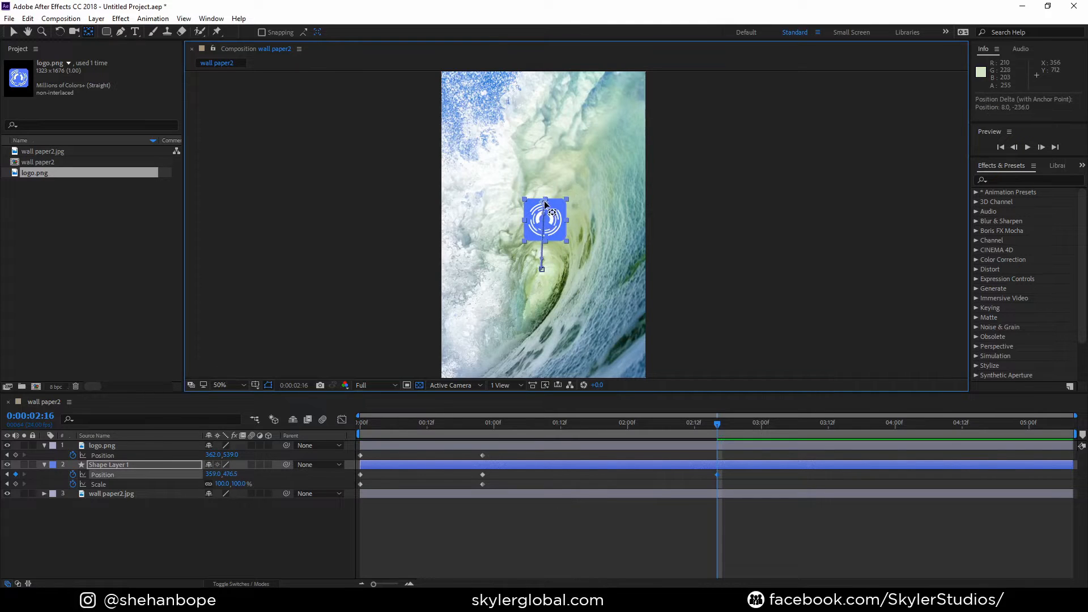
key("ctrl+z")
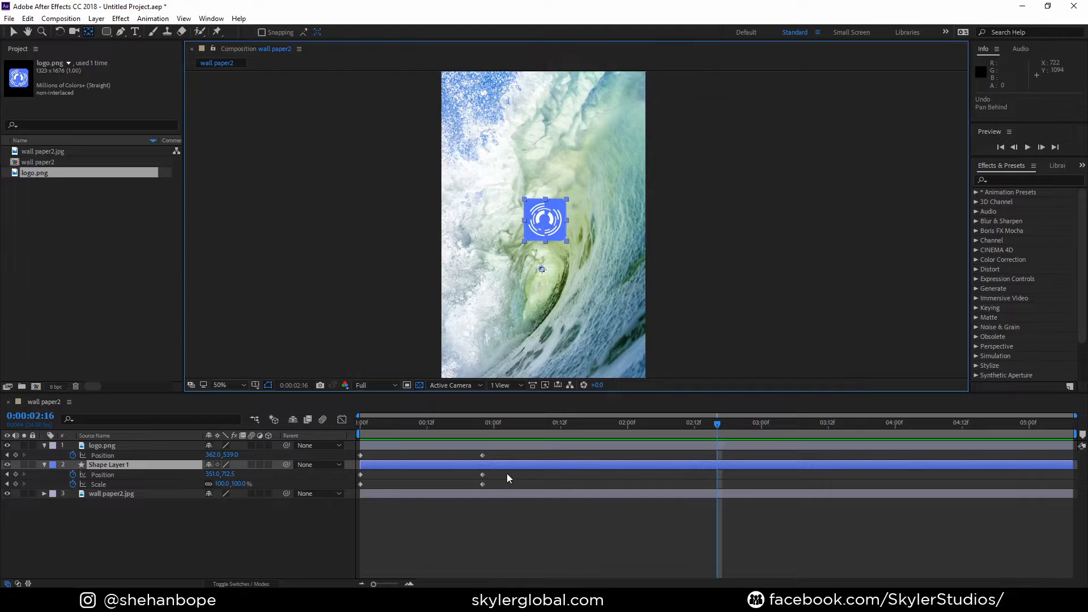
Remove Shape Layer 1's Position and Scale keyframes and move its anchor point to the icon's upper edge at 0:00:00:00.
left_click_drag(507, 476, 340, 488)
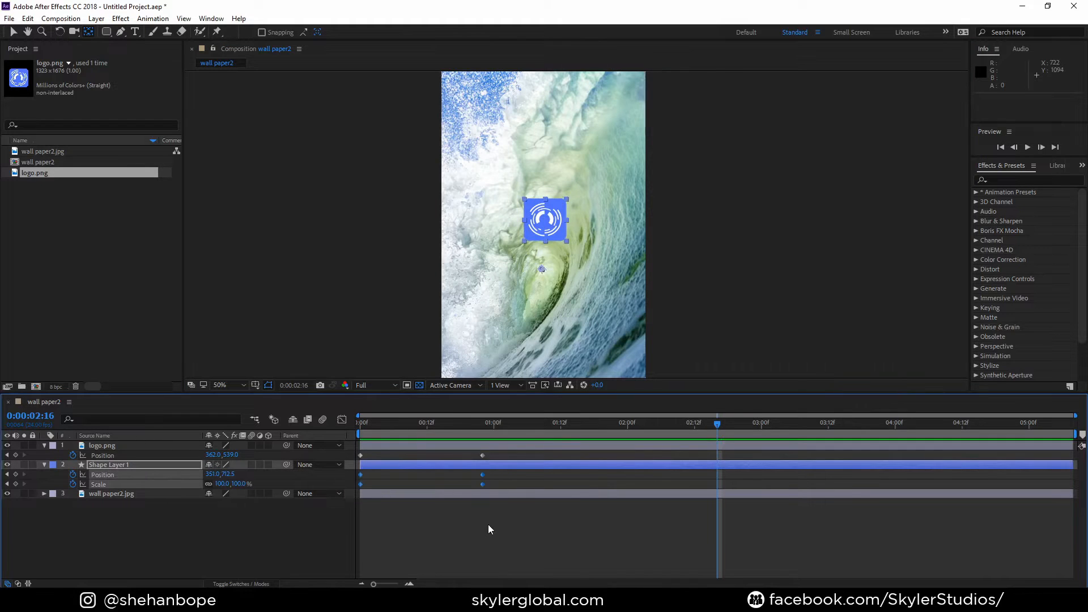
key("Delete")
left_click_drag(397, 423, 311, 434)
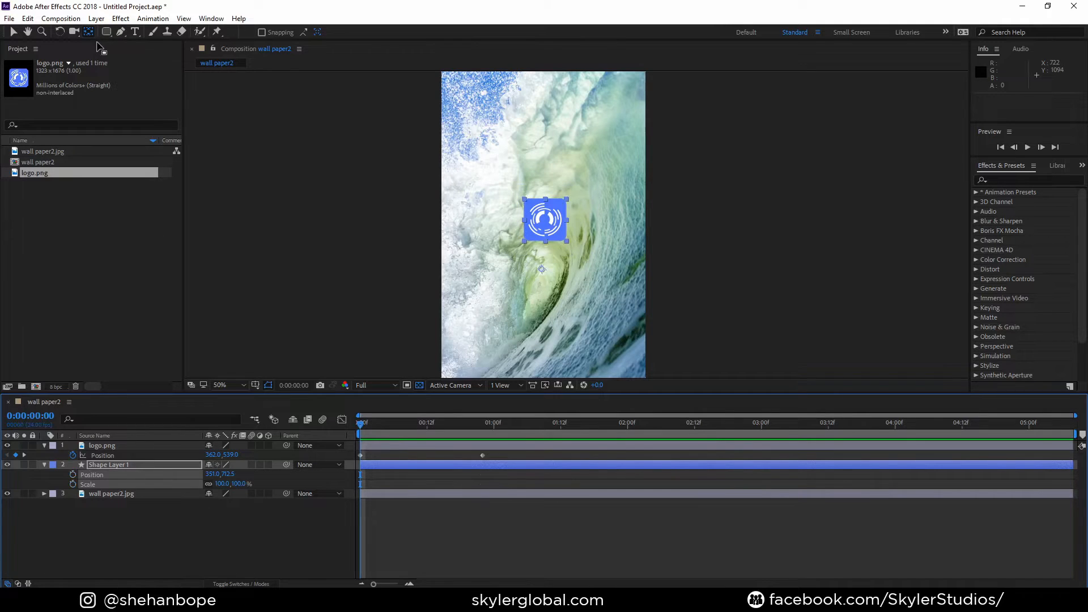
left_click_drag(542, 269, 543, 202)
Add Position and Scale keyframes to Shape Layer 1 at 0:00:00:00 and again at 0:00:00:22.
left_click(72, 474)
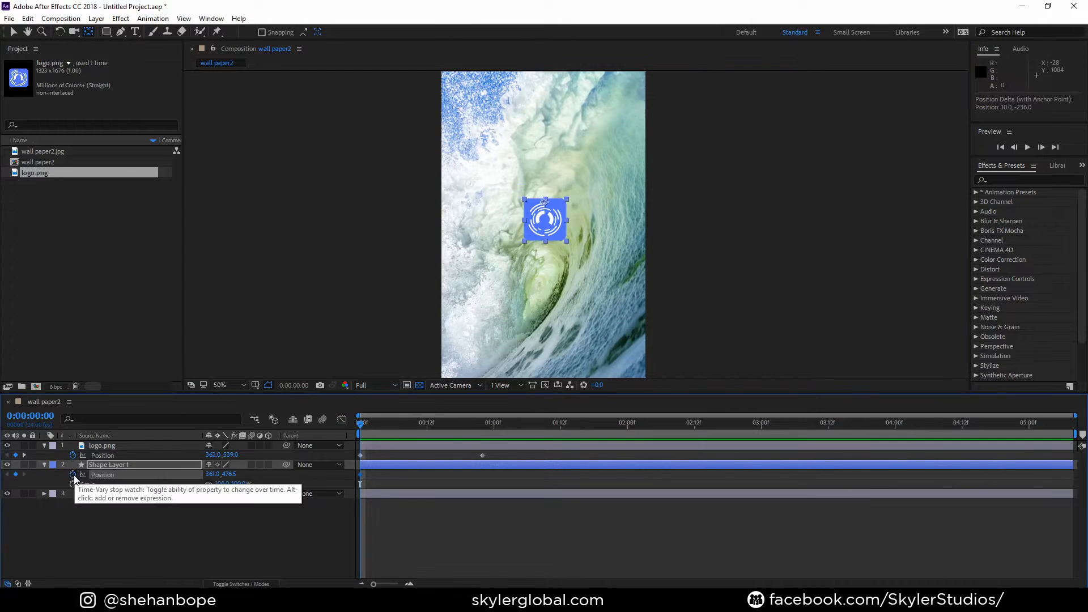
left_click(73, 484)
left_click_drag(369, 427, 483, 438)
left_click(16, 475)
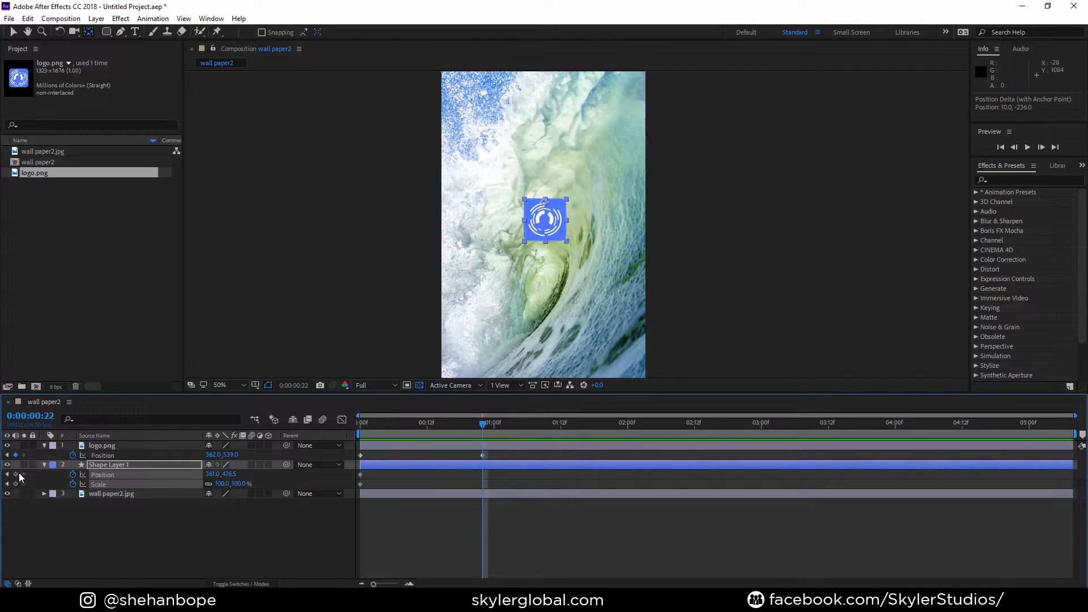
left_click(16, 475)
left_click(16, 485)
At 0:00:02:12, enlarge Shape Layer 1 to a Scale of 602.0, 1035.0% and reposition it to about 336, 95.5 to cover the whole frame.
left_click_drag(485, 420, 696, 462)
left_click_drag(223, 484, 495, 518)
scroll(549, 308, "down", 2)
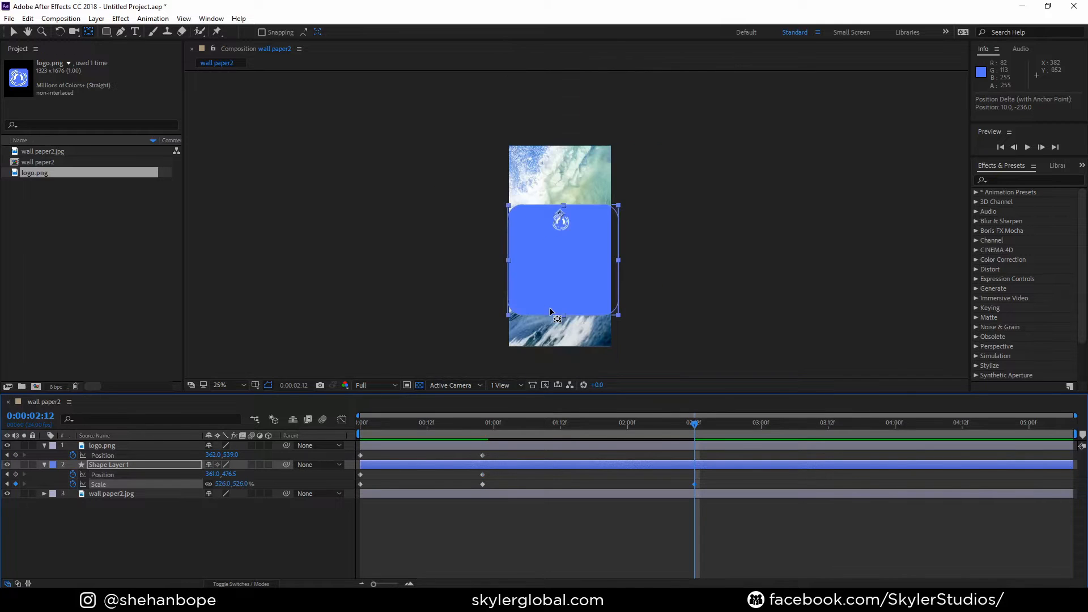
left_click(556, 274)
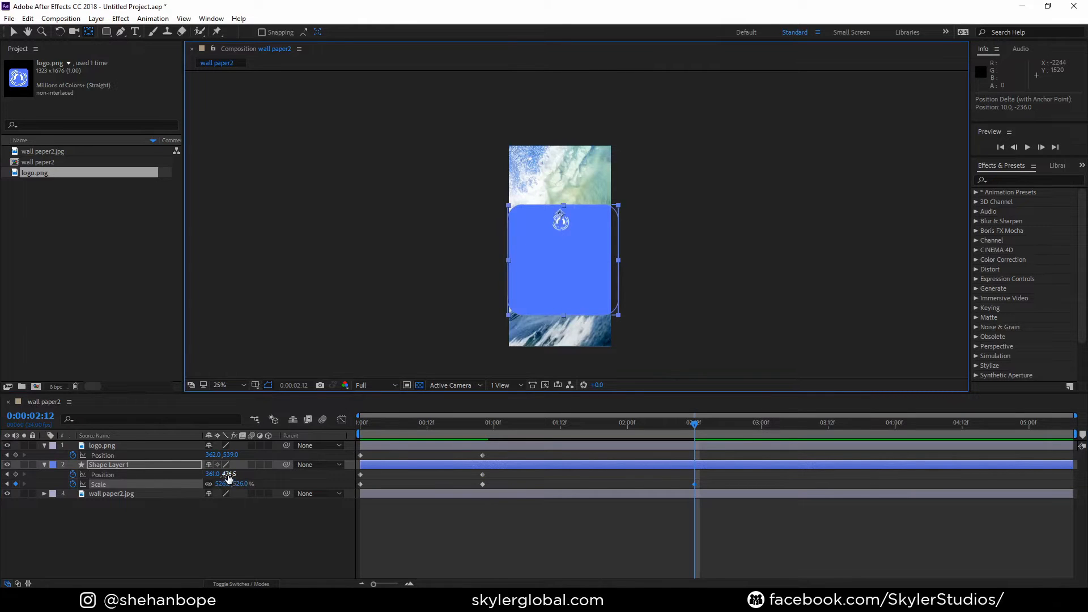
mouse_move(228, 474)
left_mouse_down()
mouse_move(199, 474)
mouse_move(245, 472)
left_mouse_up()
left_click_drag(214, 474, 287, 489)
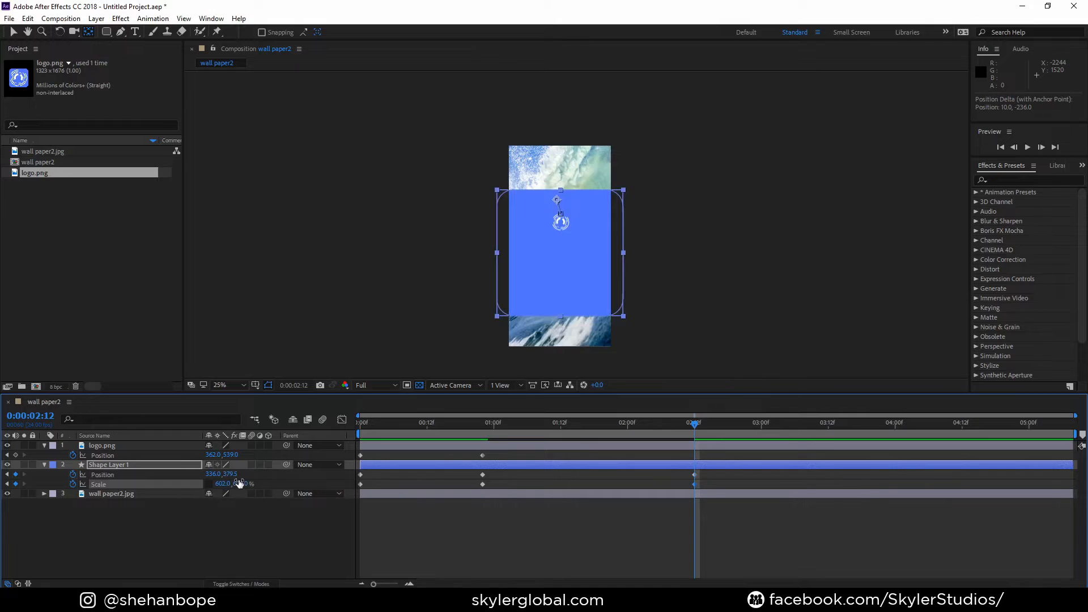
left_click_drag(240, 484, 356, 477)
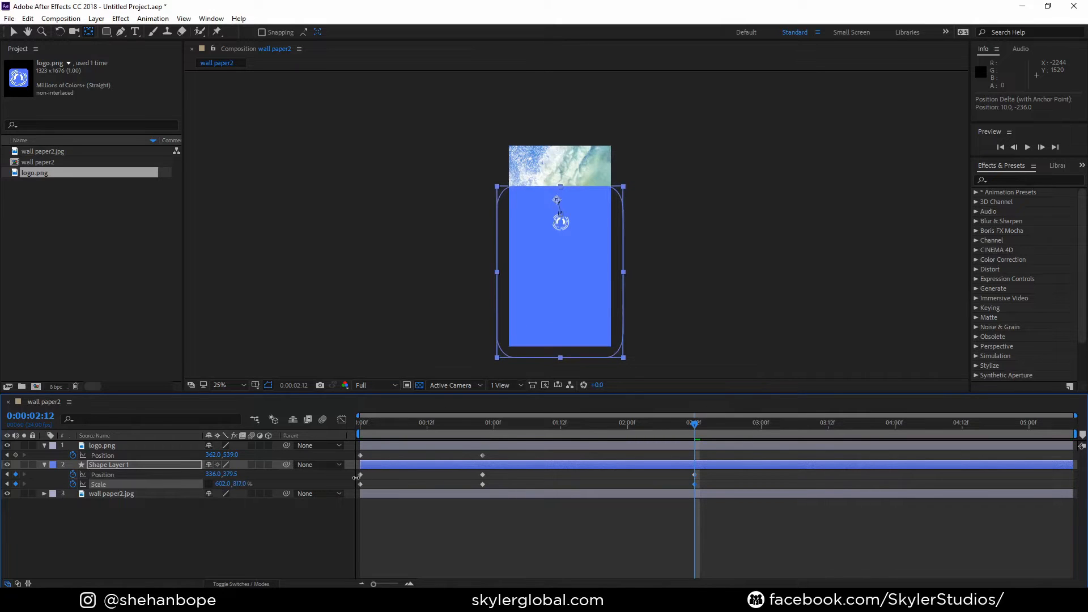
left_click_drag(231, 478, 142, 483)
left_click_drag(237, 484, 267, 484)
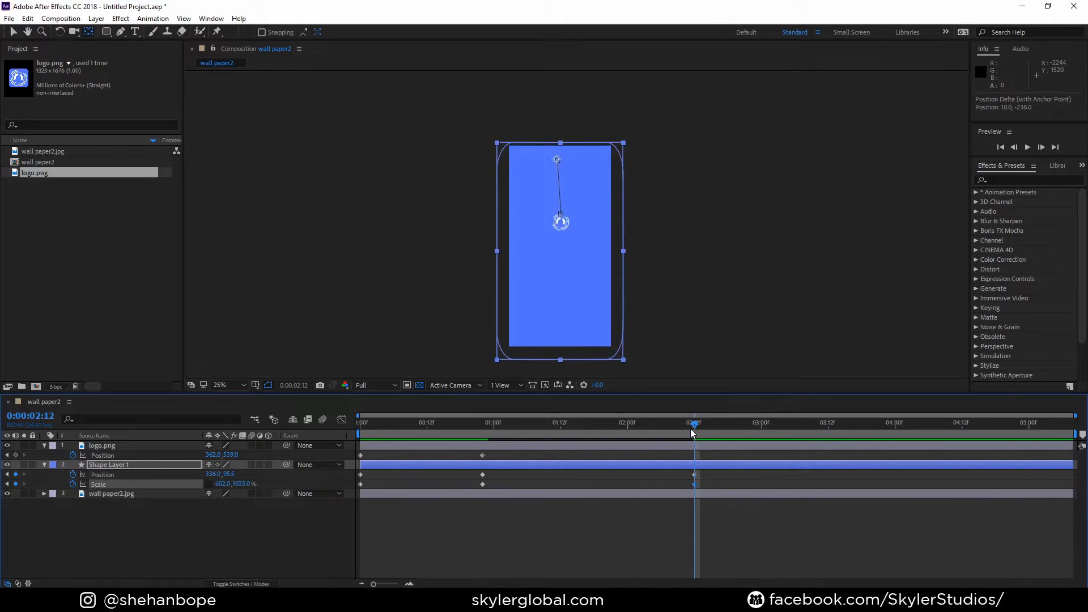
Preview the icon's expansion animation over the wallpaper.
left_click_drag(693, 431, 662, 430)
key("space")
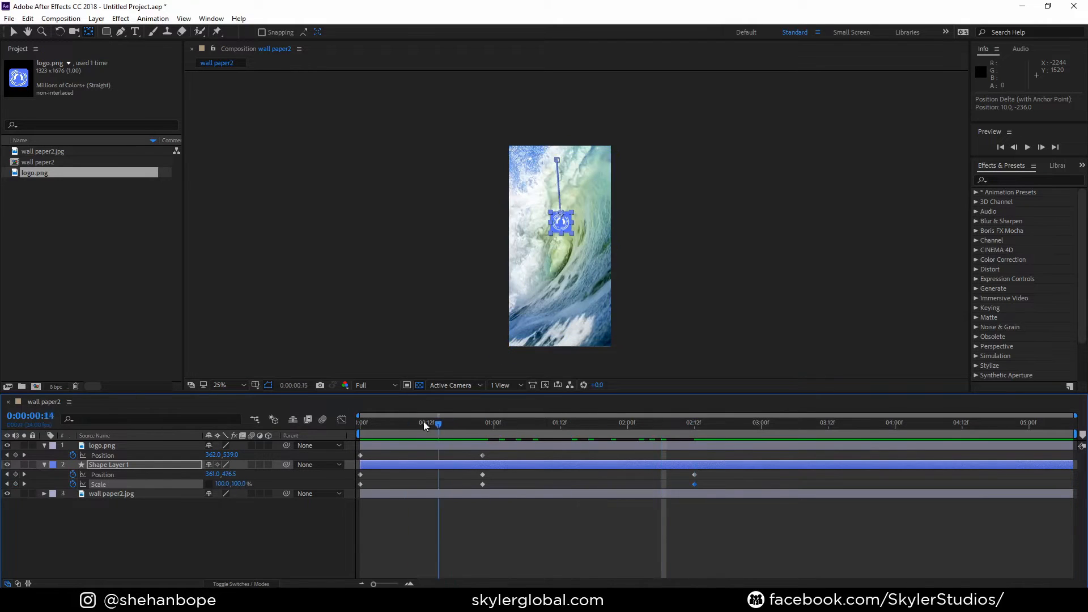
left_click(461, 556)
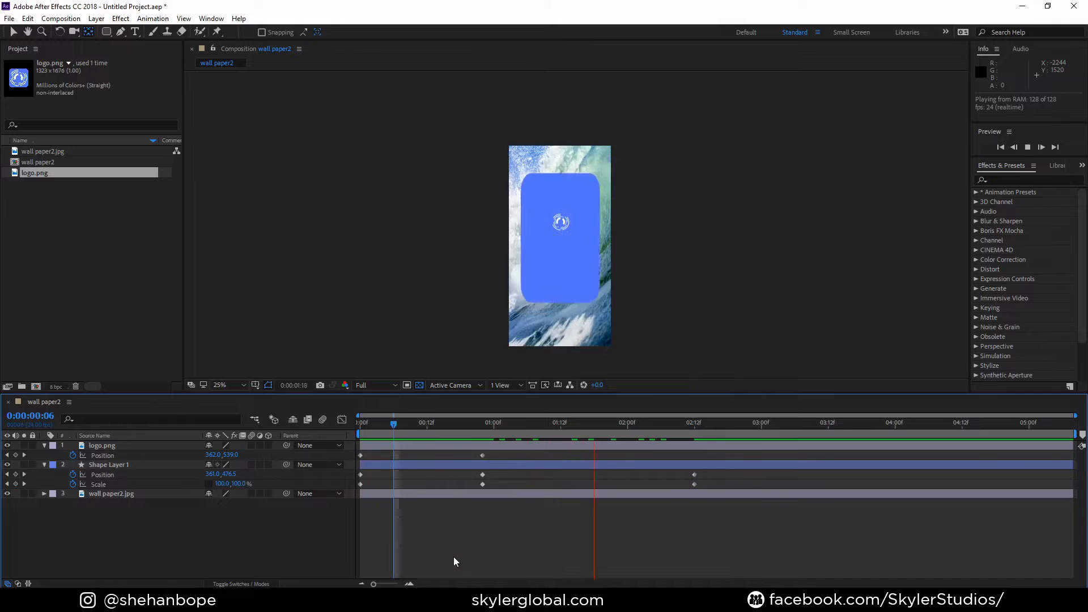
key("space")
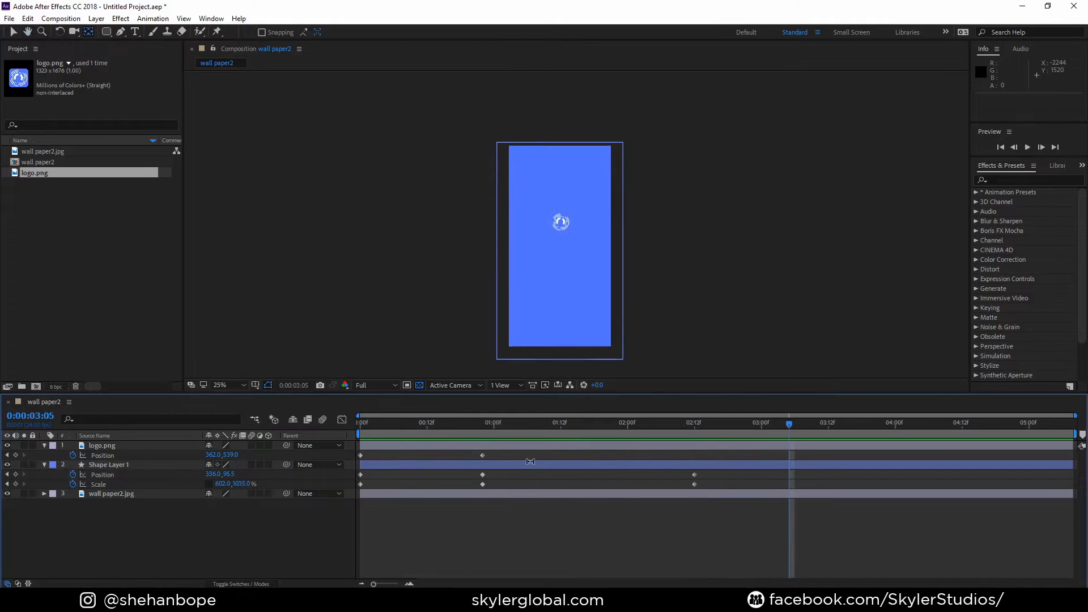
Pre-compose the logo.png, Shape Layer 1 and wall paper2.jpg layers together as Pre-comp 1.
left_click_drag(507, 441, 818, 477)
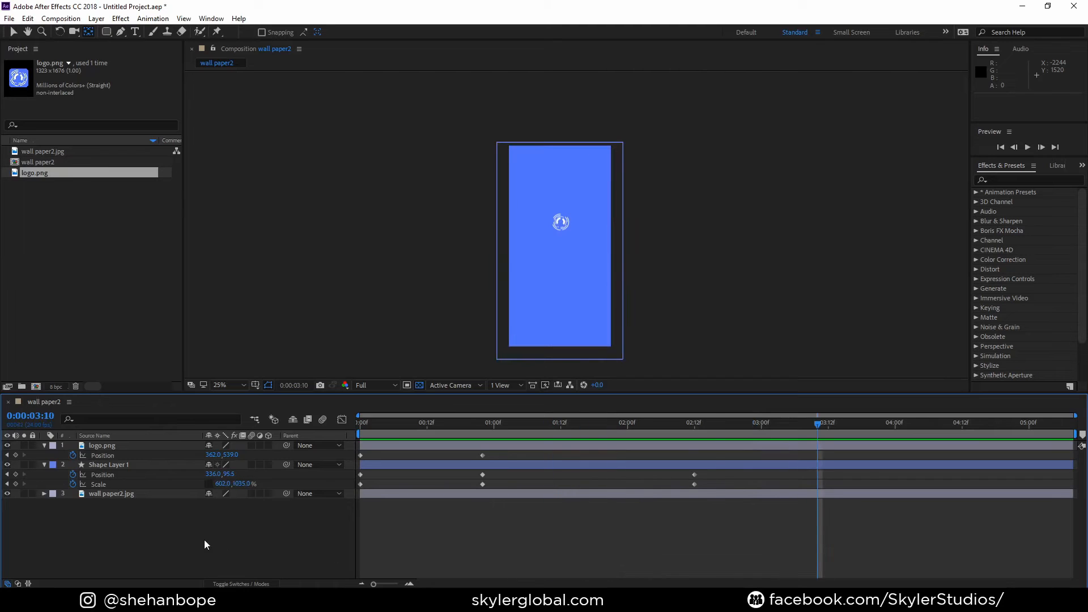
left_click_drag(206, 545, 130, 448)
right_click(131, 452)
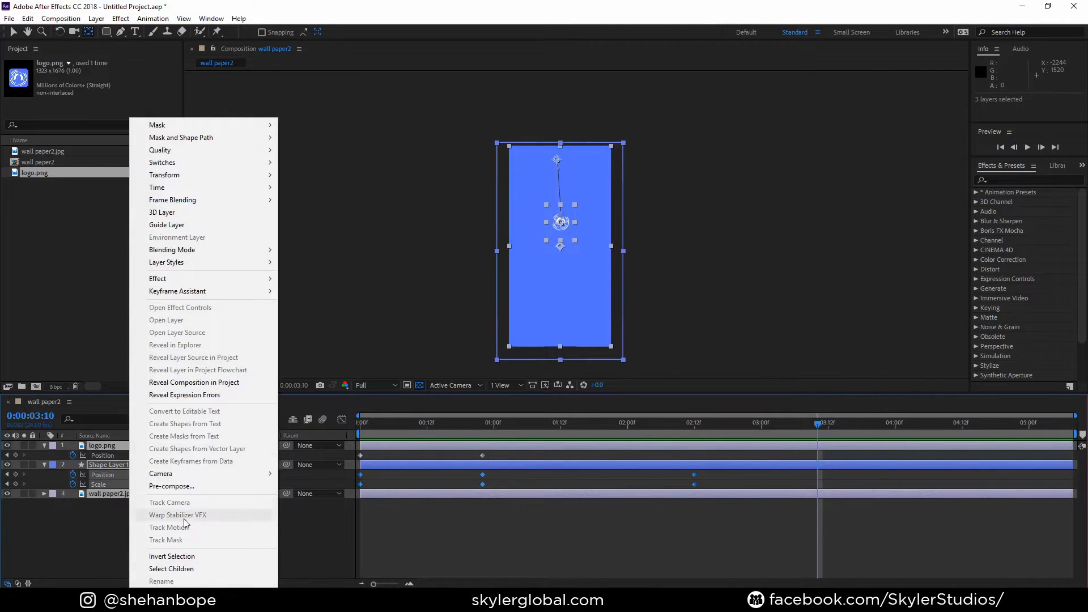
left_click(171, 486)
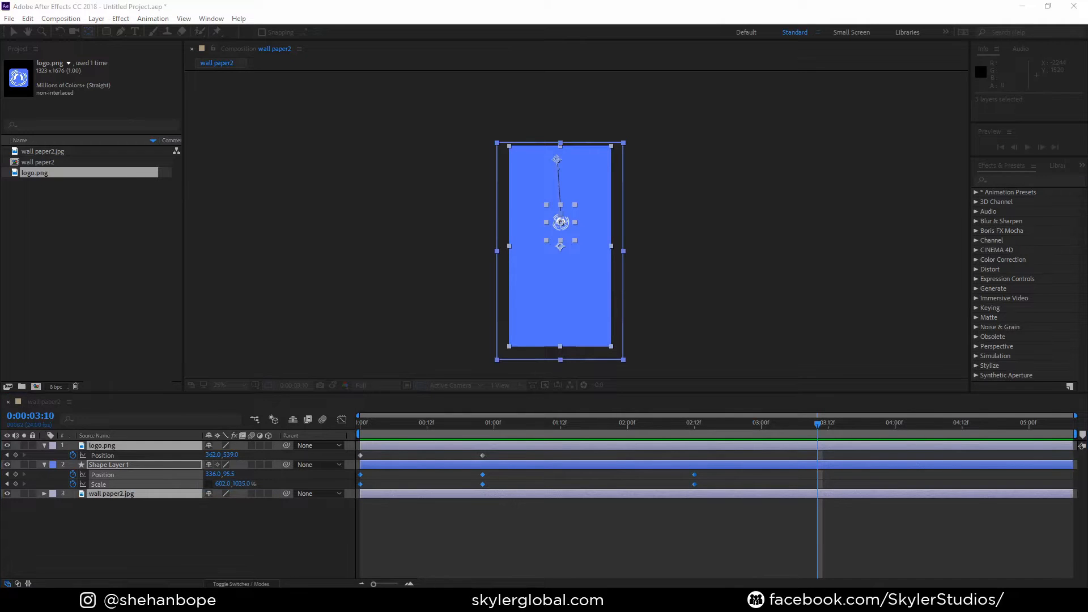
left_click(266, 365)
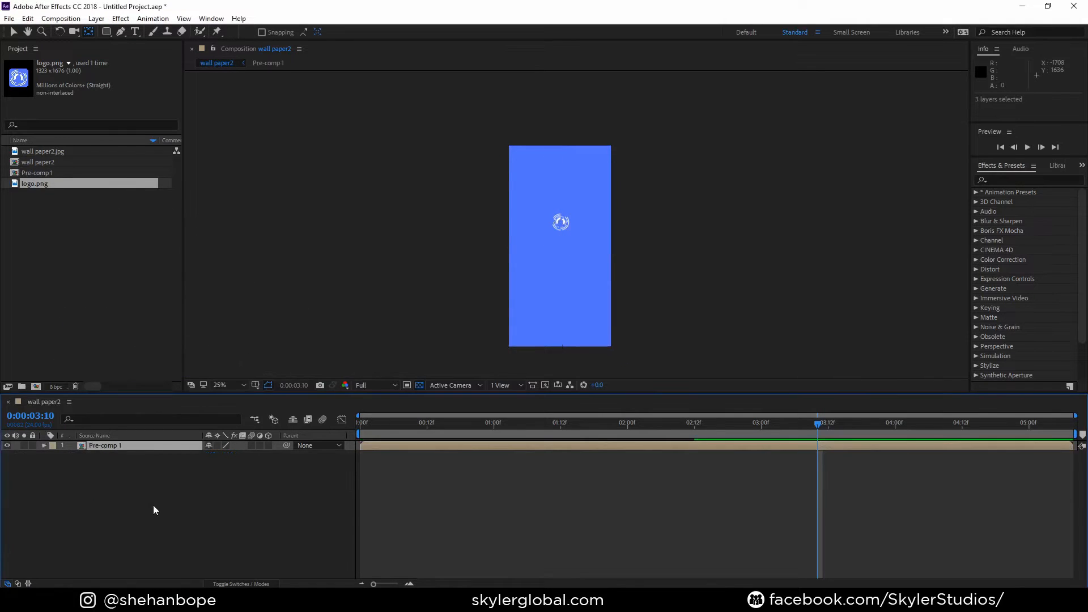
Bring wall paper2_00066.png into the wall paper2 composition and add a second copy of it beneath Pre-comp 1.
right_click(186, 486)
left_click(139, 504)
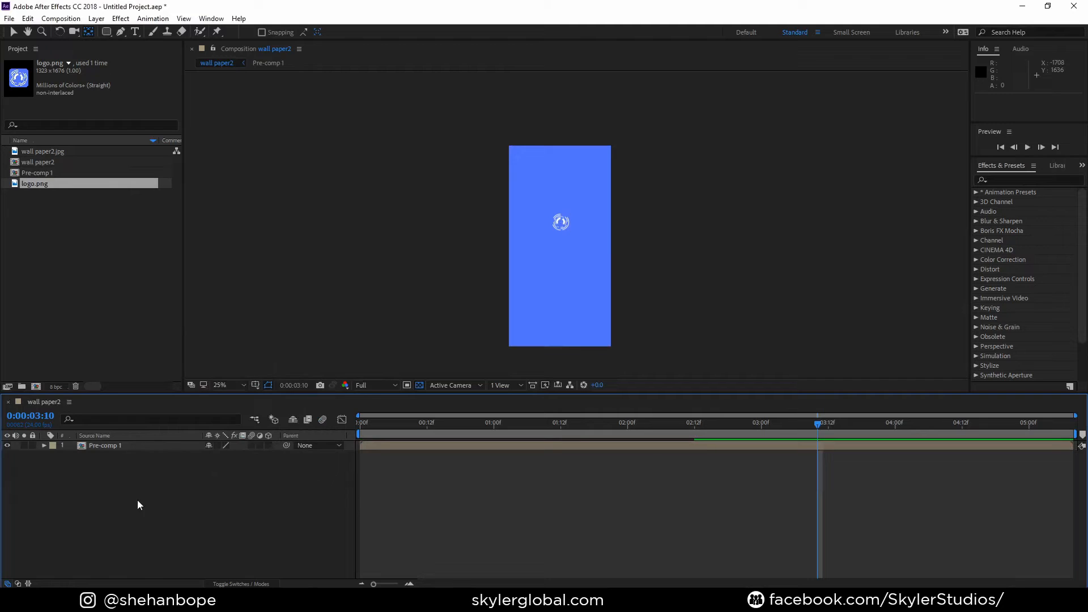
key("ctrl+y")
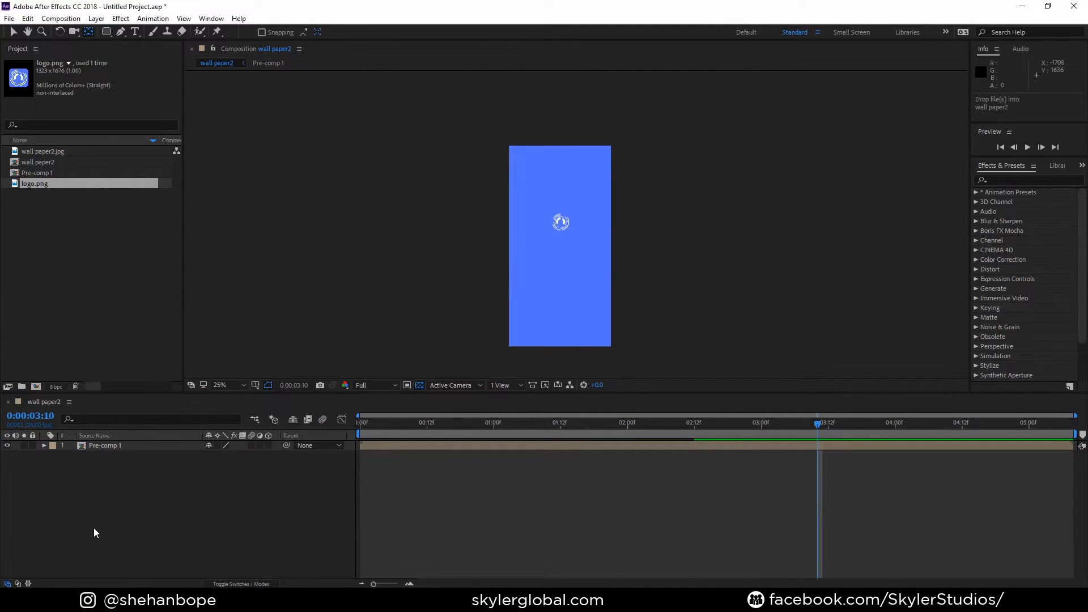
left_click(132, 329)
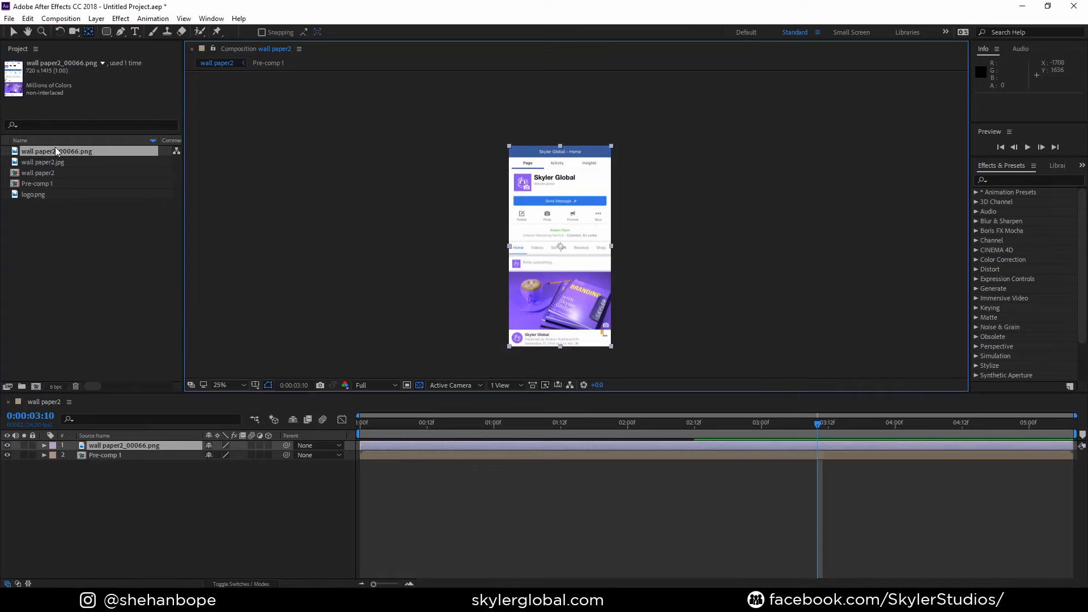
left_click_drag(57, 152, 136, 501)
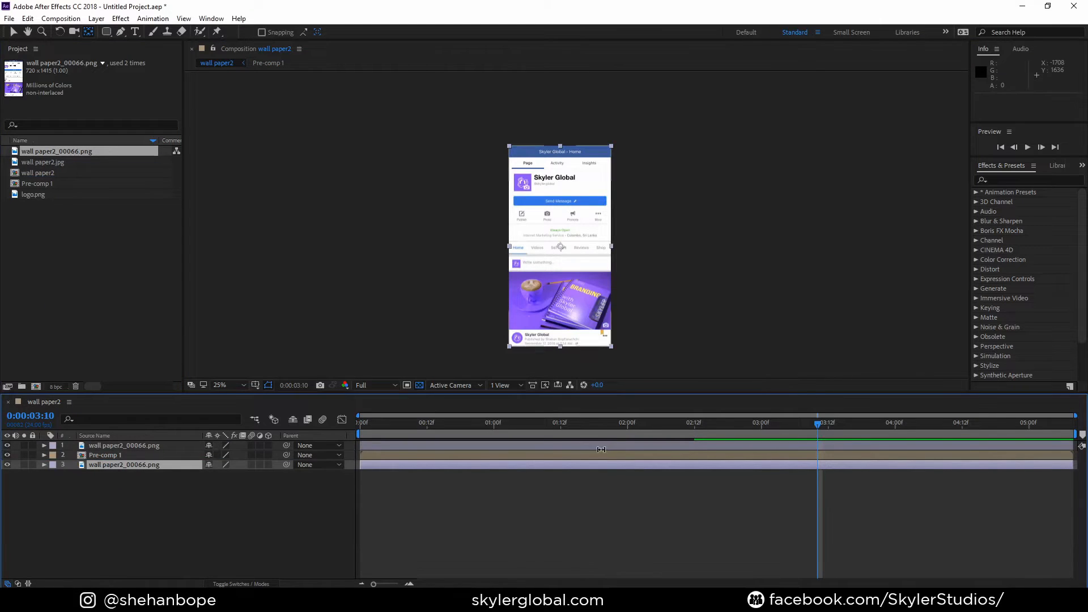
Move the topmost wall paper2_00066.png layer below Pre-comp 1 and delete the duplicate copy.
left_click_drag(812, 434, 299, 453)
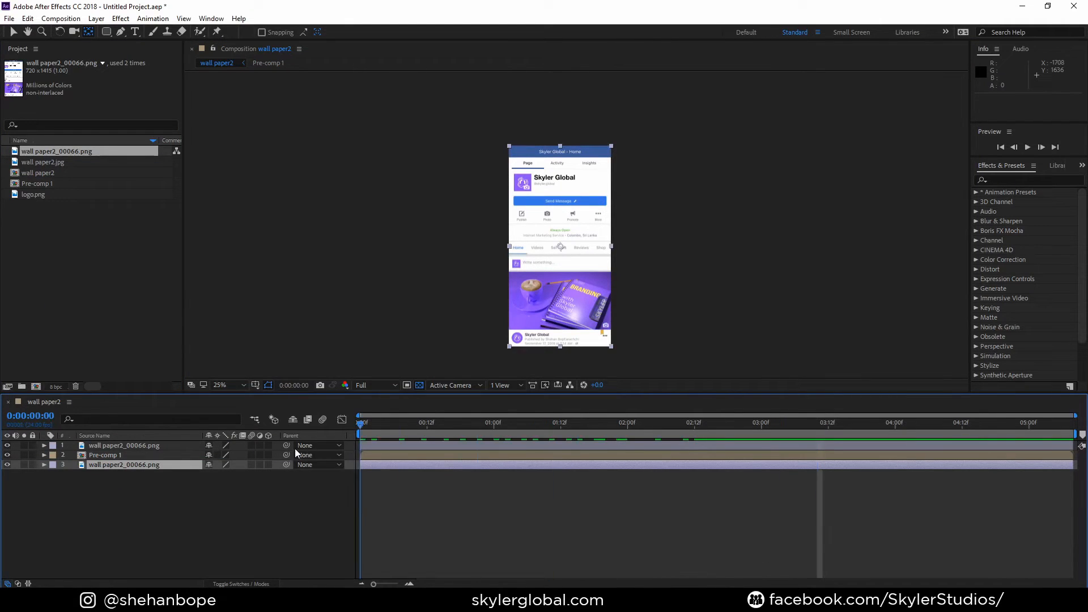
left_click(257, 539)
left_click(119, 464)
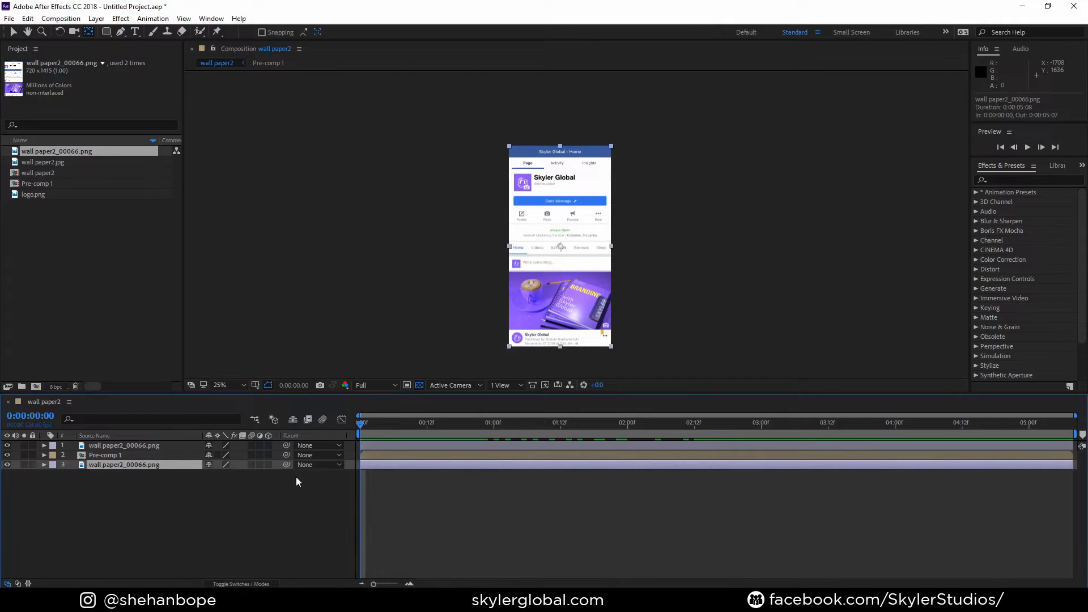
left_click(104, 456)
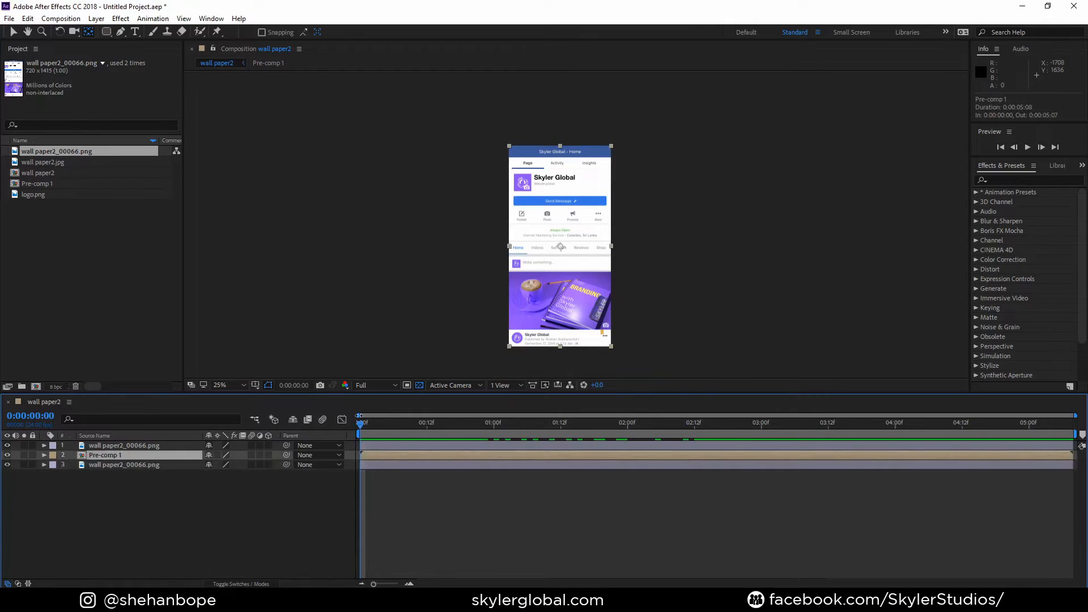
left_click(102, 446)
left_click_drag(101, 448, 104, 493)
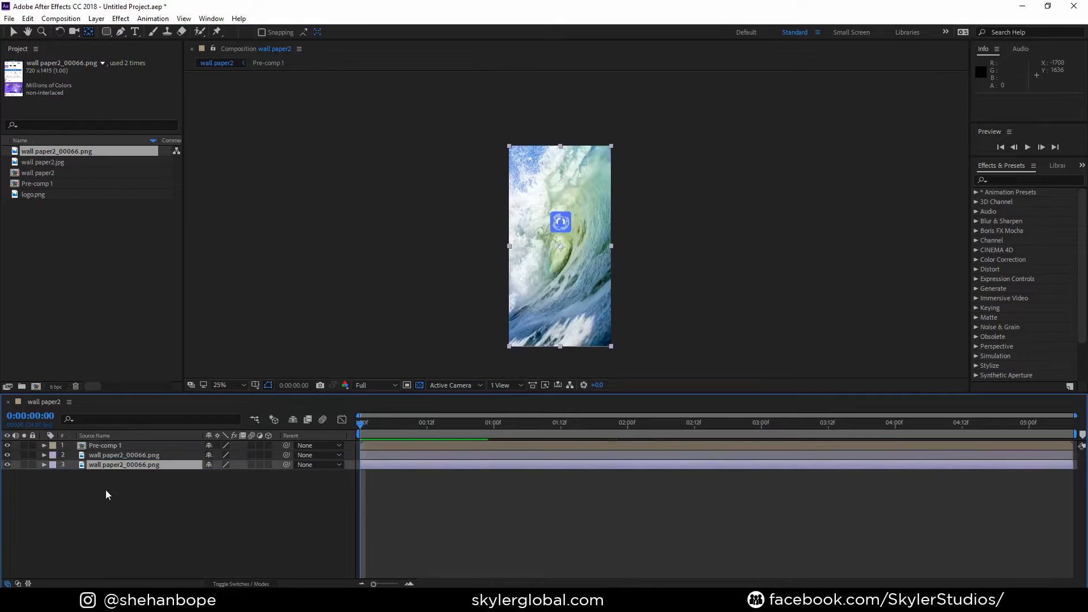
left_click(140, 462)
key("Delete")
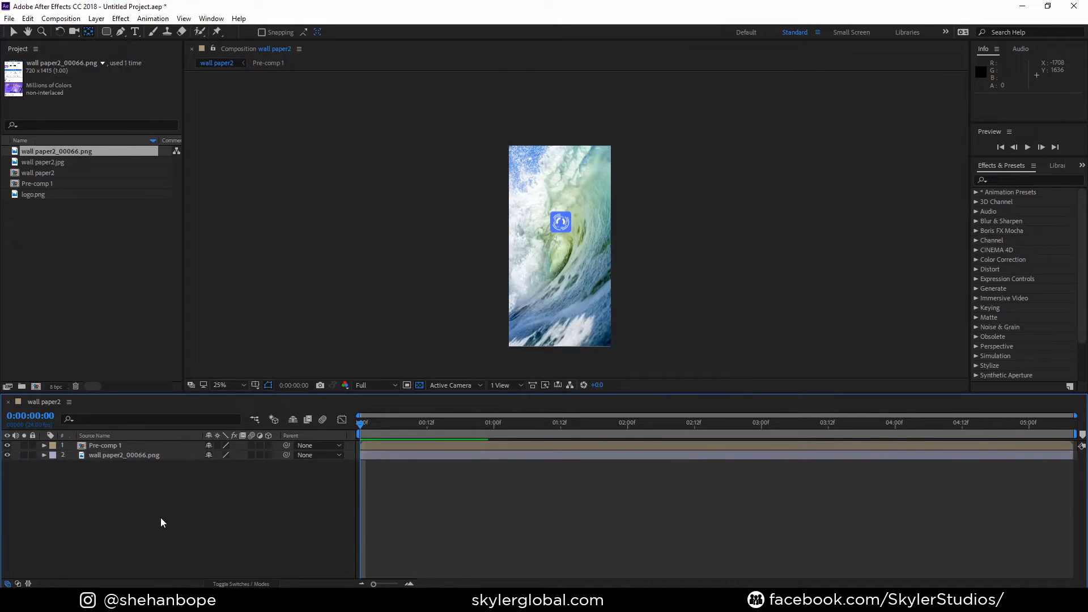
Trim the end of the Pre-comp 1 layer to 0:00:02:17.
left_click_drag(360, 424, 734, 443)
left_click(735, 444)
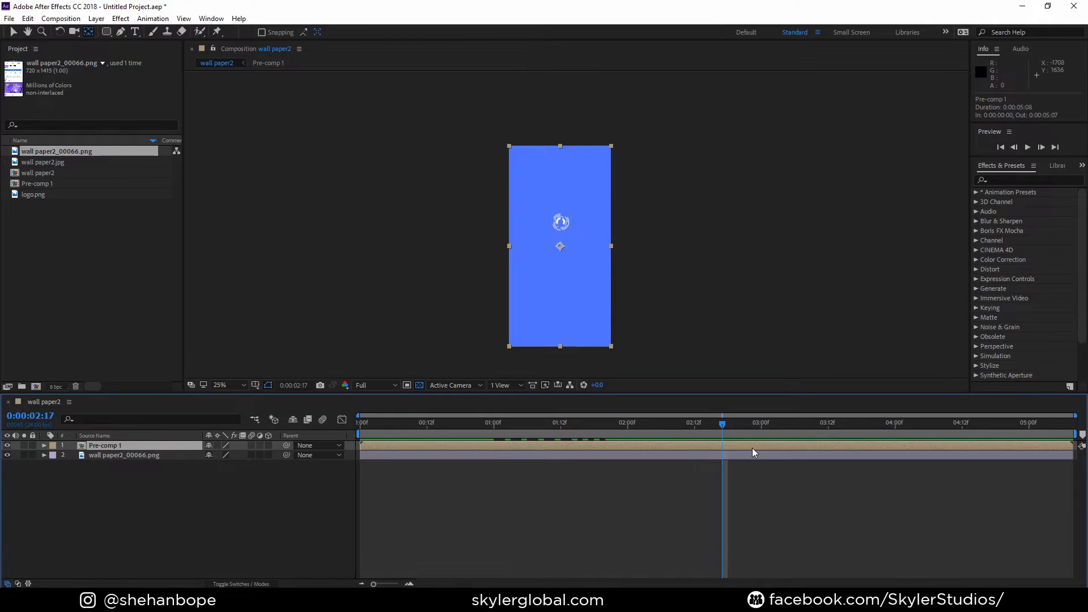
key("alt+bracketright")
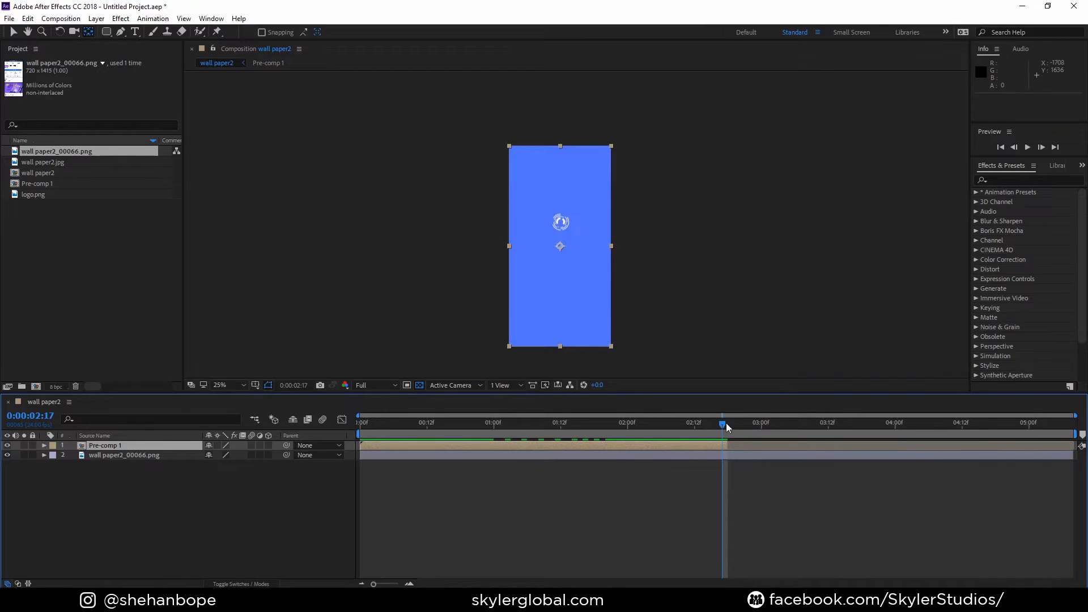
Keyframe Pre-comp 1's opacity at 100% at 0:00:02:13 and at 0% at 0:00:02:18.
left_click_drag(723, 425, 679, 432)
key("Page_Down")
key("Page_Down")
key("Page_Down")
key("Page_Down")
key("t")
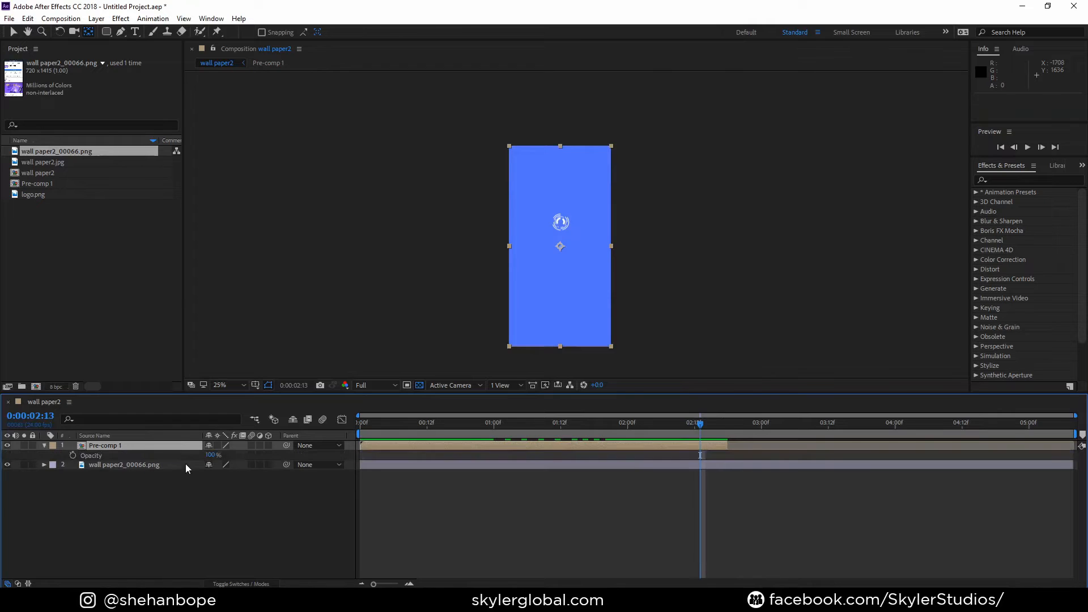
left_click(73, 455)
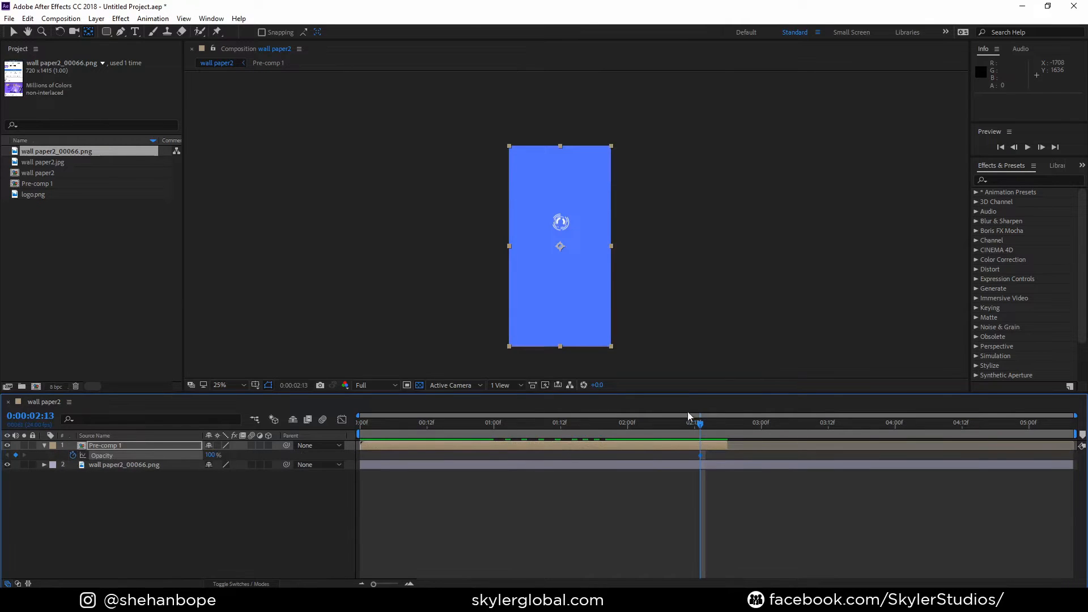
left_click_drag(700, 427, 729, 432)
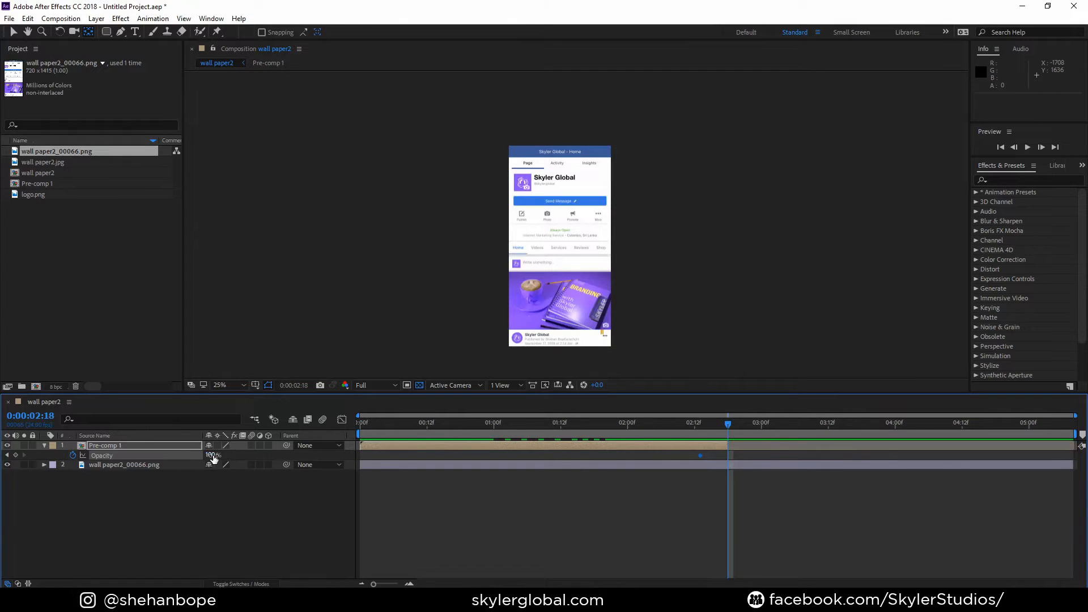
left_click_drag(211, 455, 170, 455)
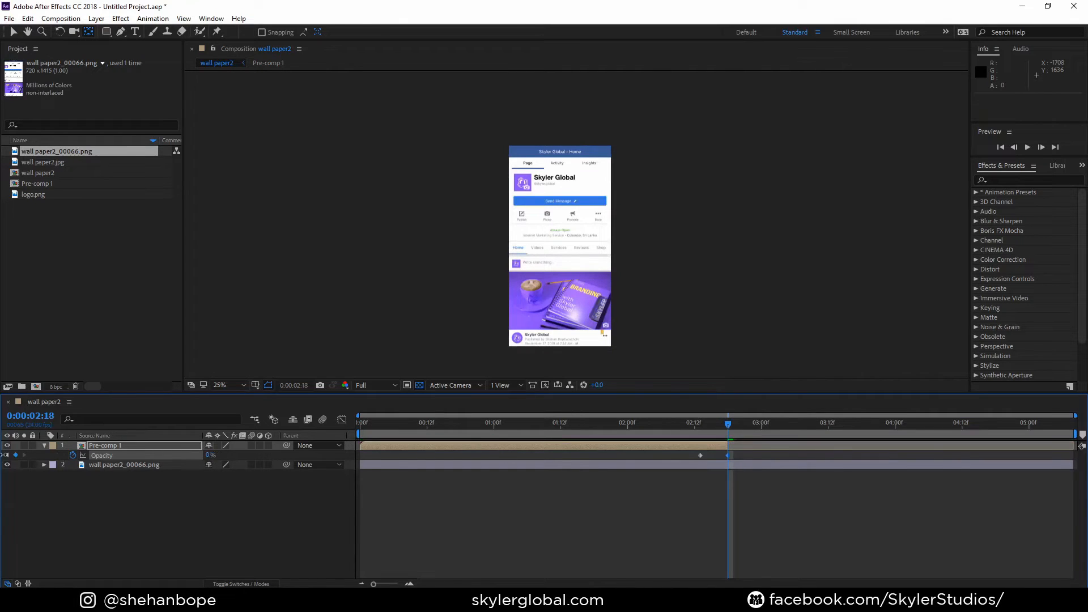
left_click_drag(726, 429, 1013, 502)
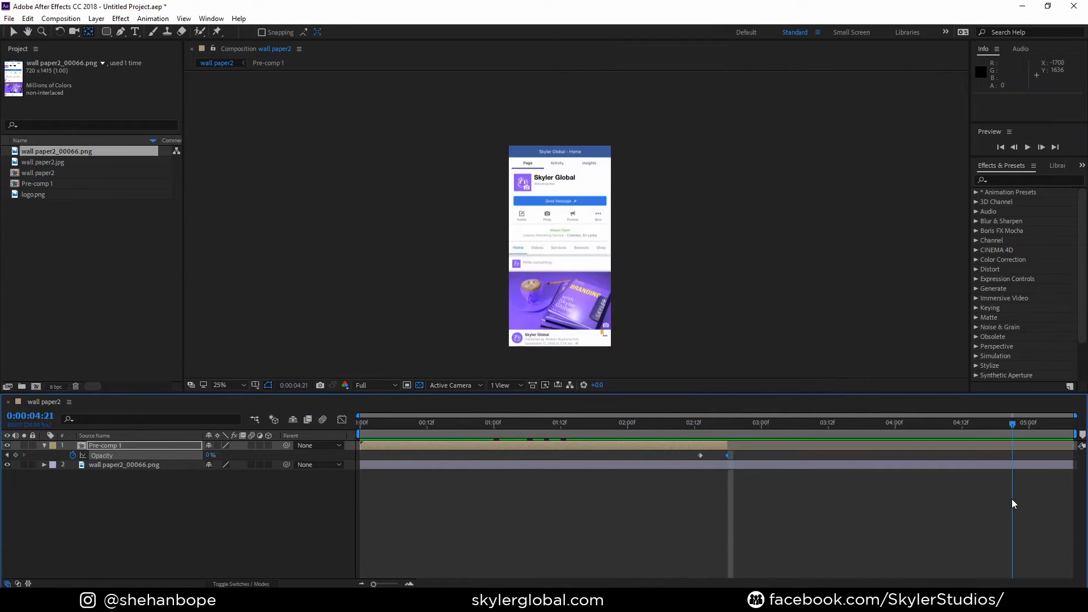
Add the wall paper2 composition to the render queue.
left_click(12, 20)
left_click(10, 19)
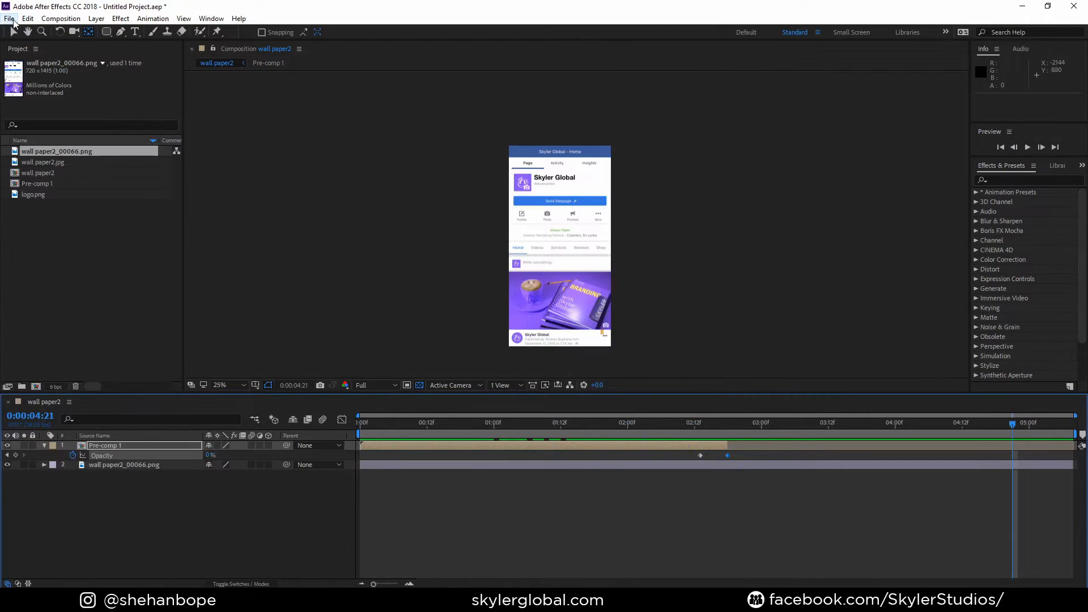
left_click(193, 528)
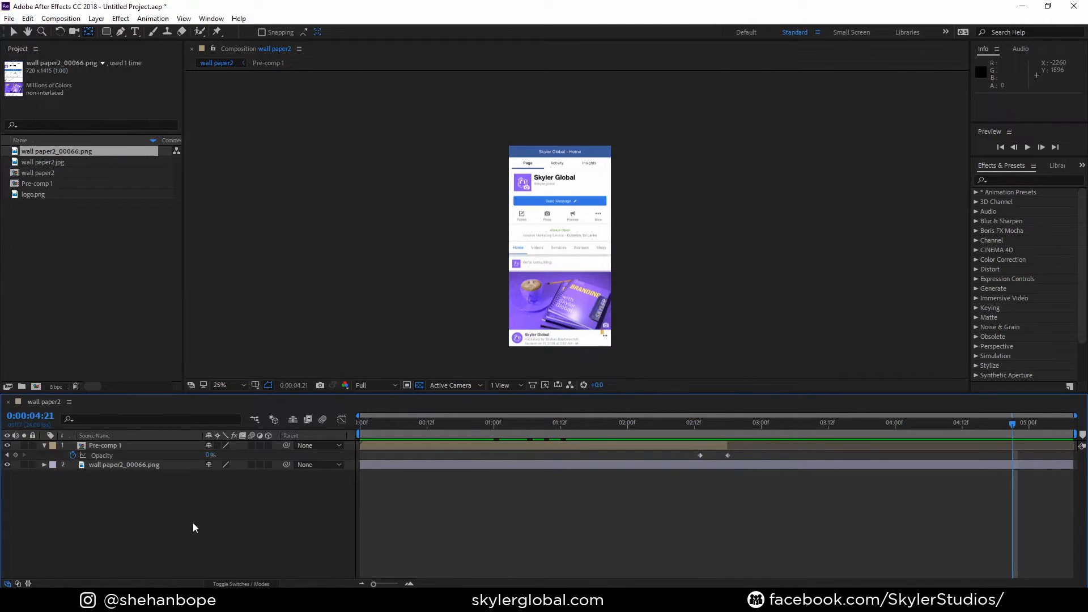
key("ctrl+m")
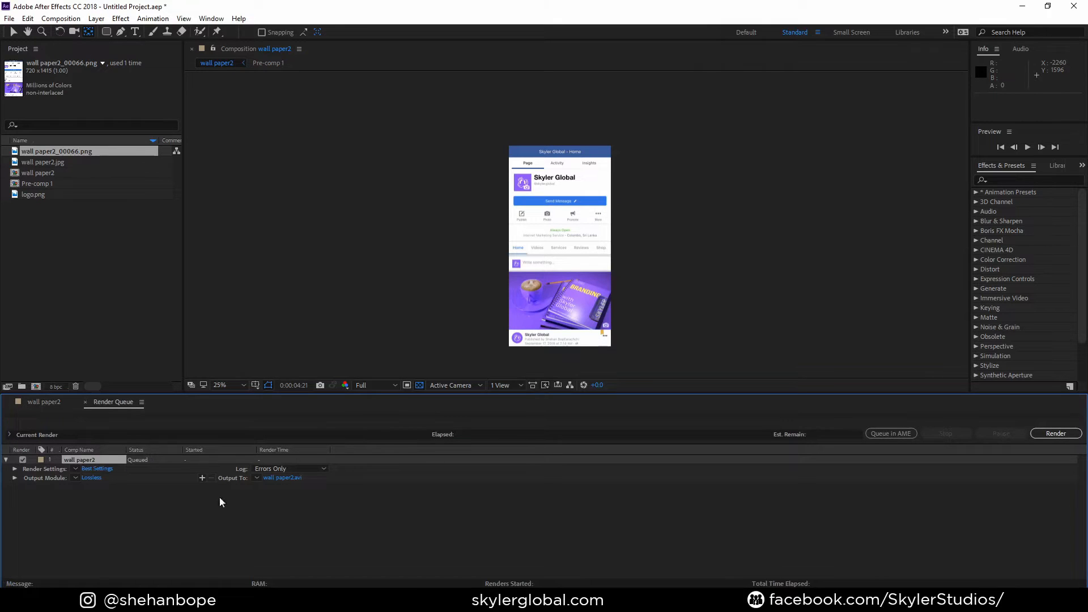
Set the queued render's output module to PNG Sequence with RGB channels and open its output destination.
left_click(99, 481)
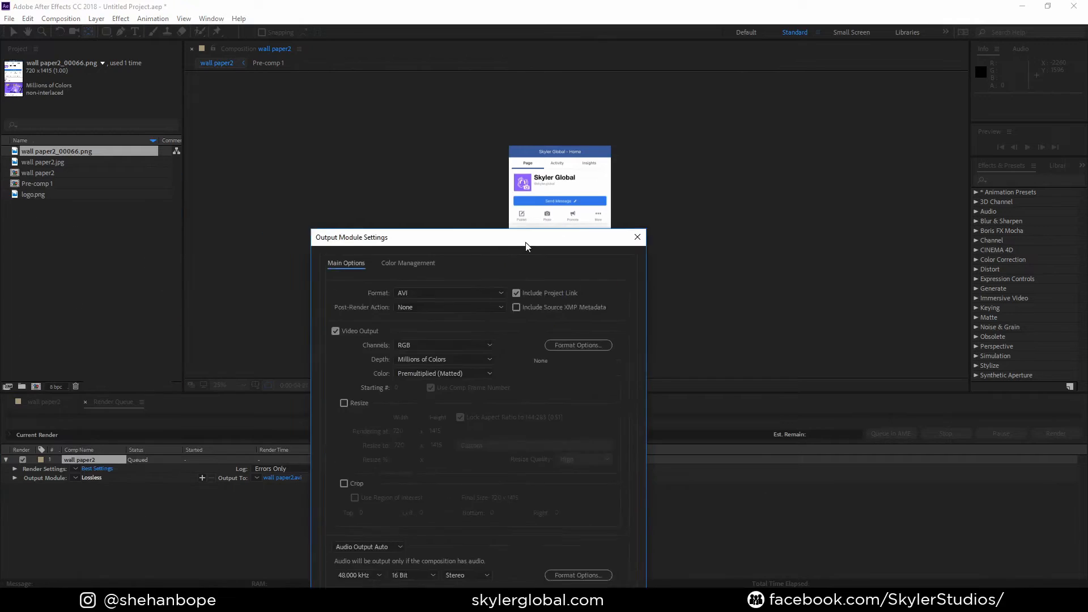
left_click_drag(517, 153, 486, 151)
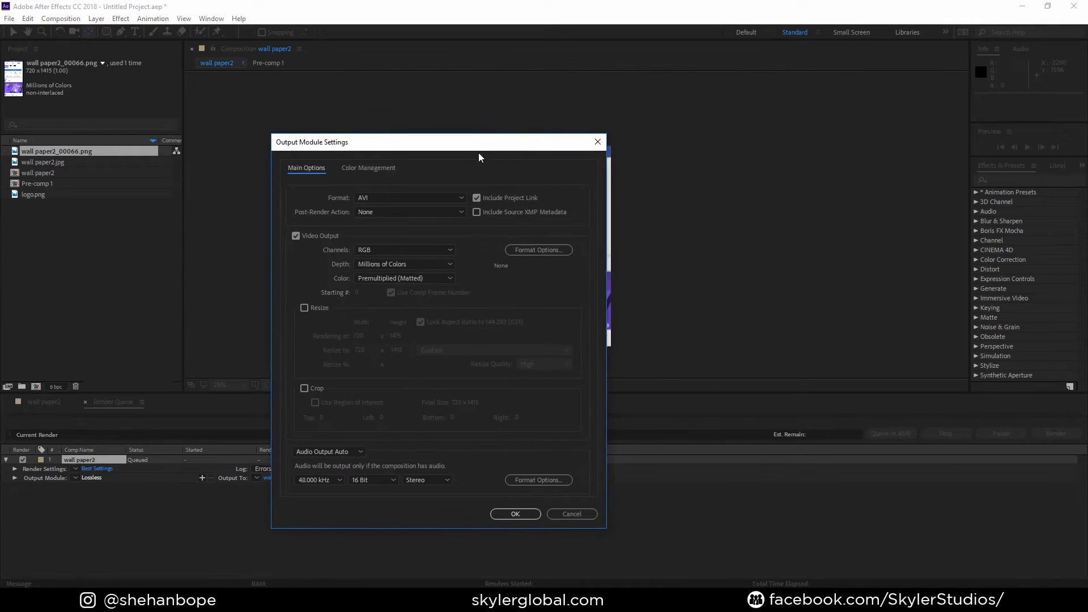
left_click(397, 197)
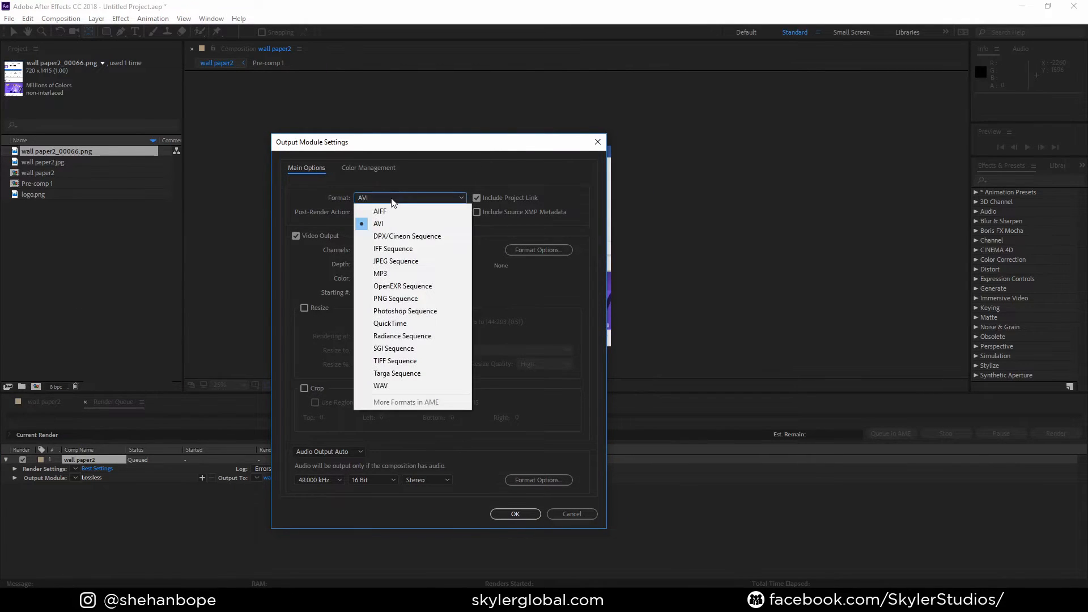
left_click(403, 300)
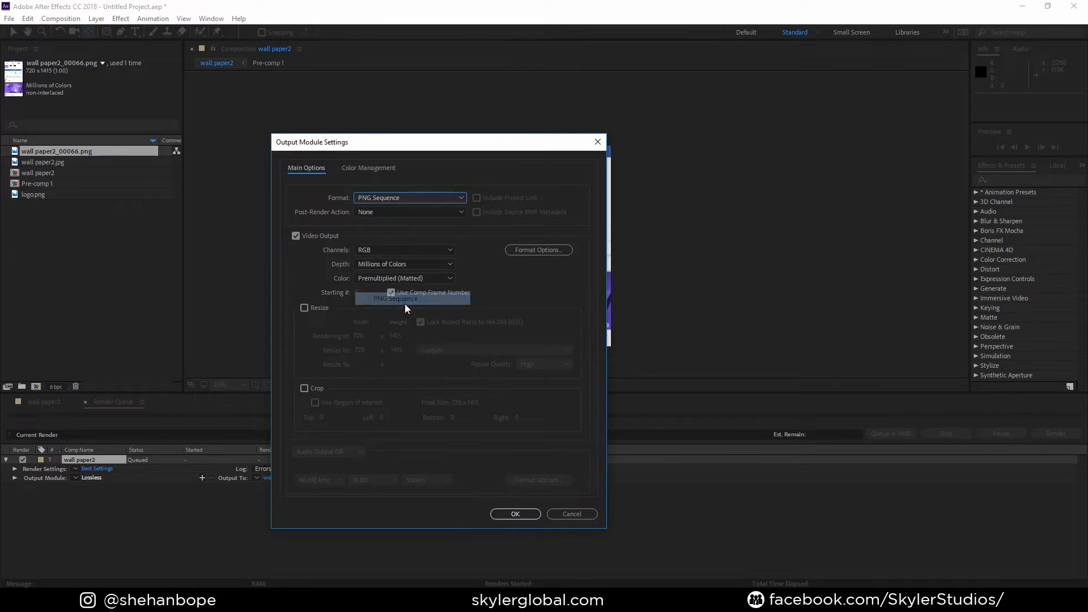
left_click(384, 251)
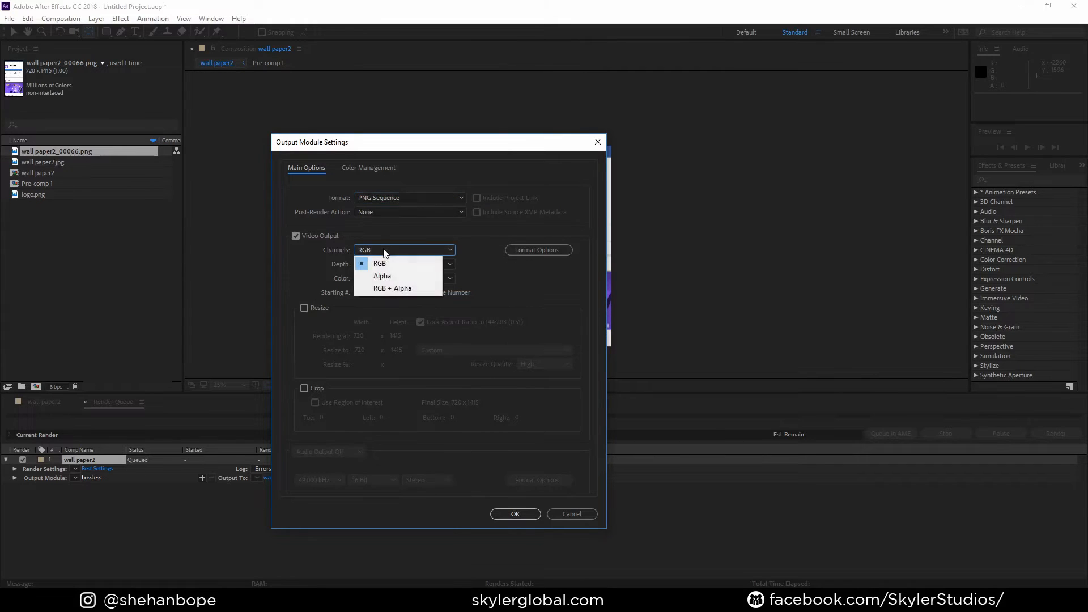
left_click(516, 295)
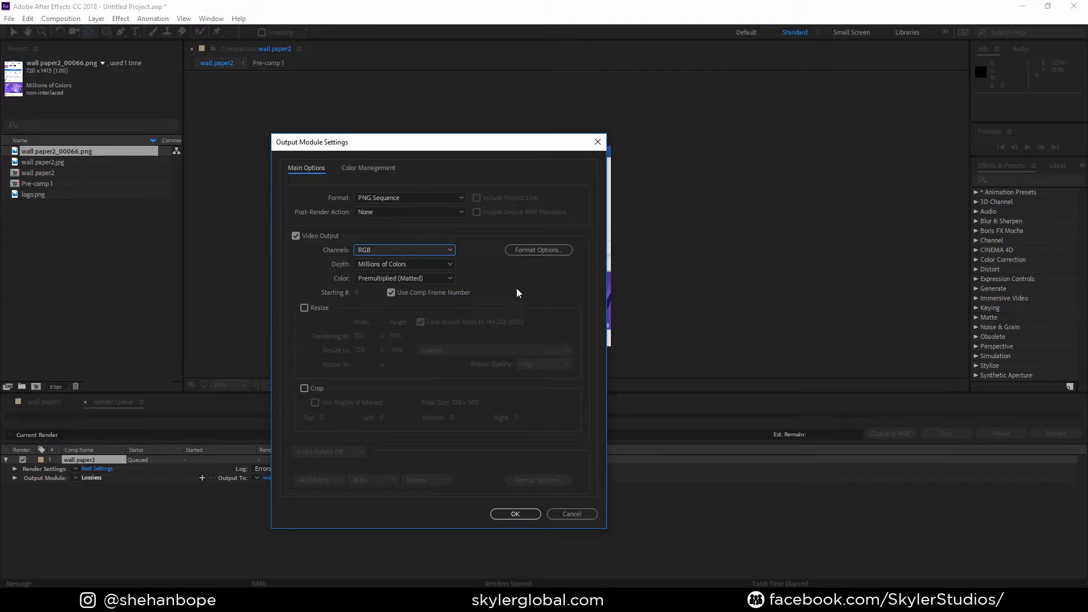
left_click(515, 514)
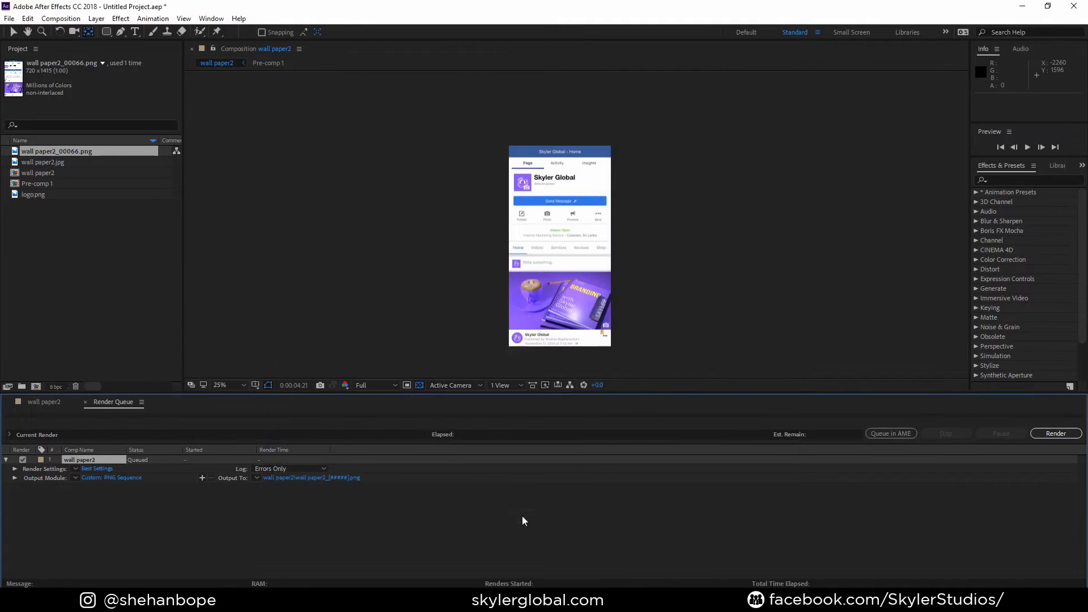
left_click(328, 478)
left_click(505, 341)
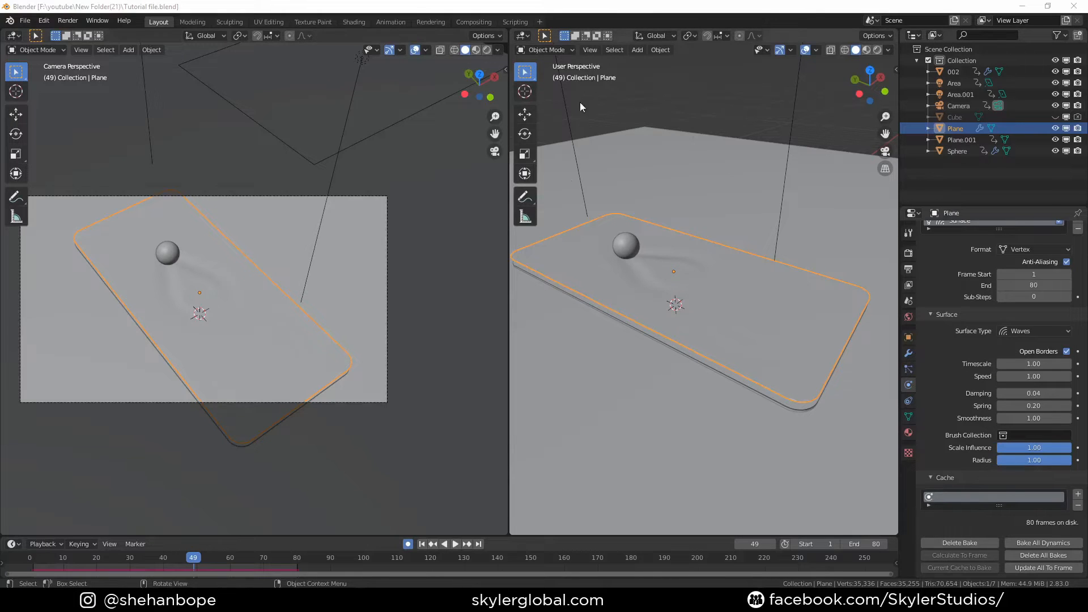
In Blender's Tutorial file.blend, show the user-perspective viewport in Material Preview and hide the Plane object covering the phone screen.
left_click(867, 50)
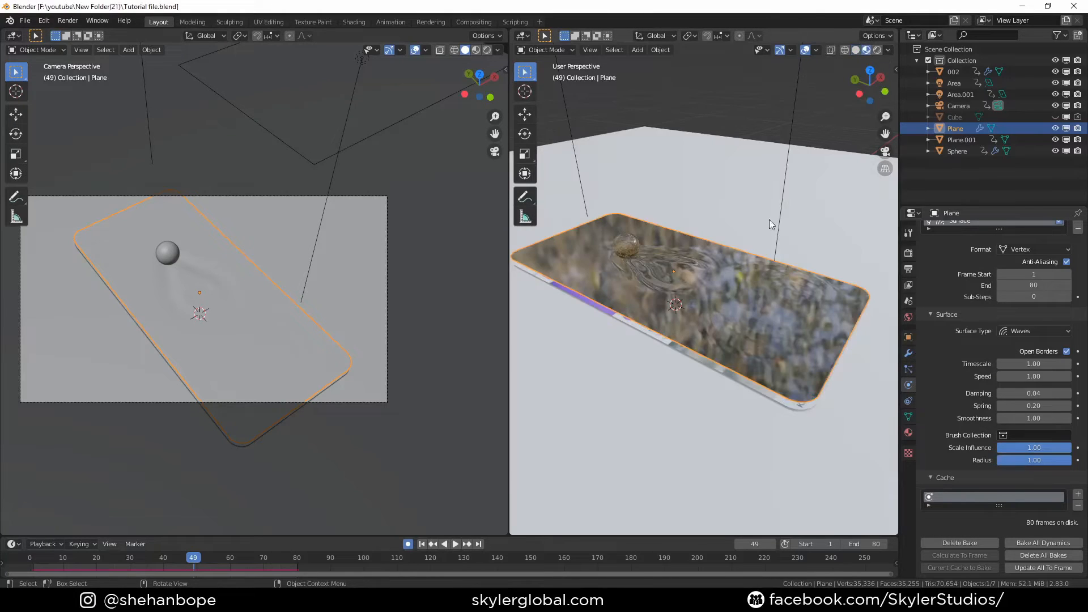
left_click(753, 285)
left_click(829, 281)
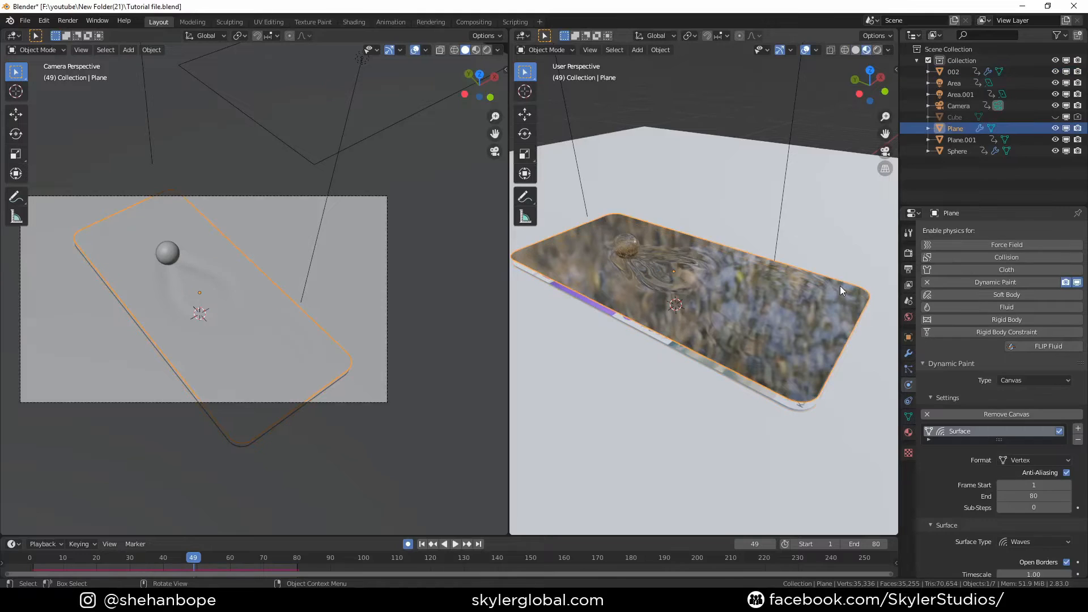
key("h")
middle_click_drag(686, 478, 739, 358)
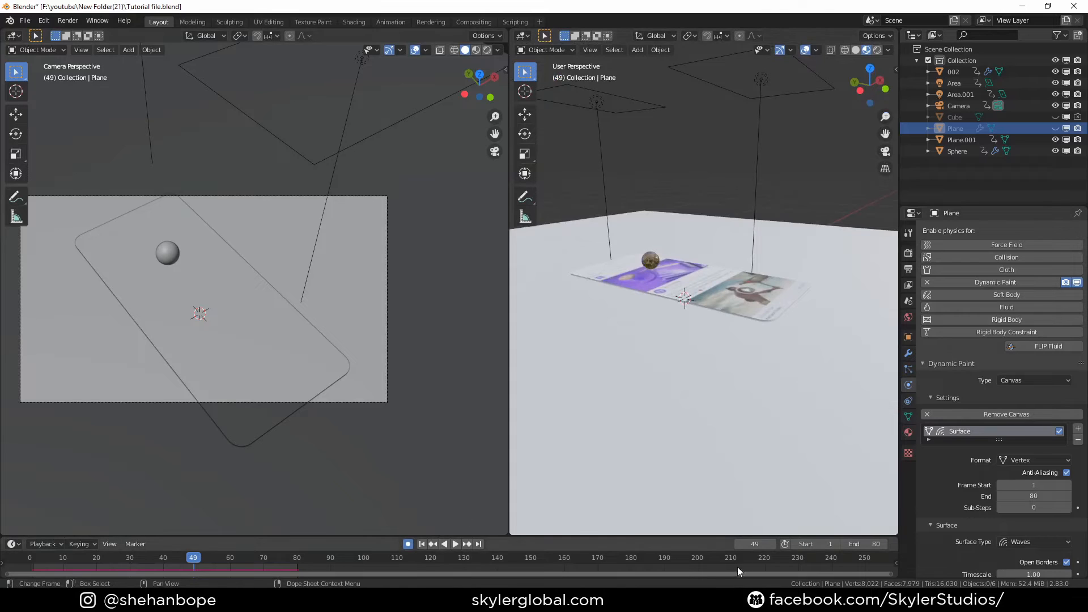
Set the scene's frame range to start at 81 and end at 140.
left_click(806, 543)
key("Return")
left_click(876, 545)
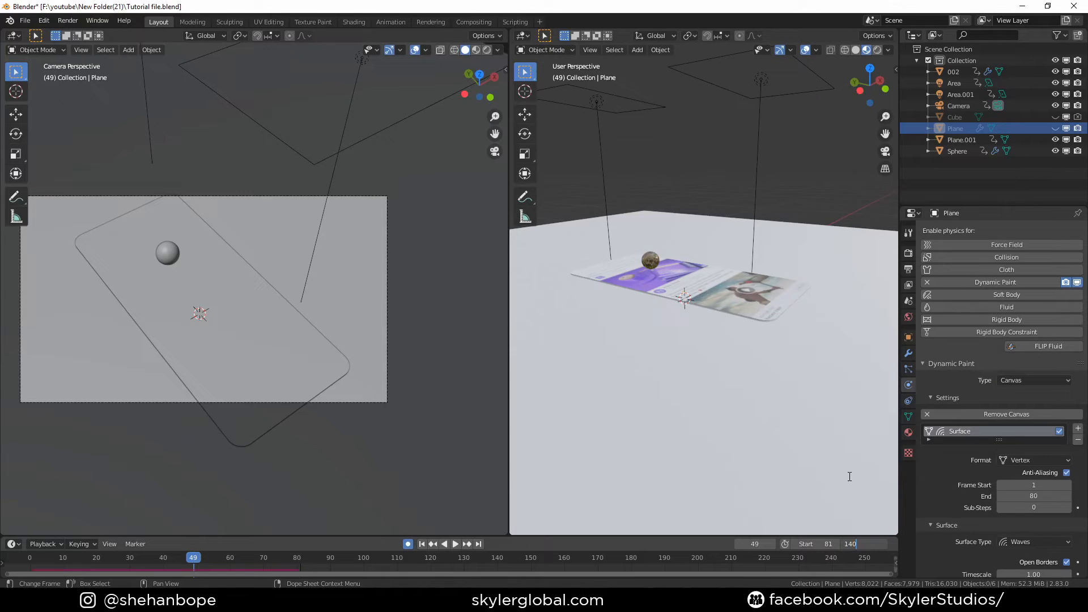
key("Return")
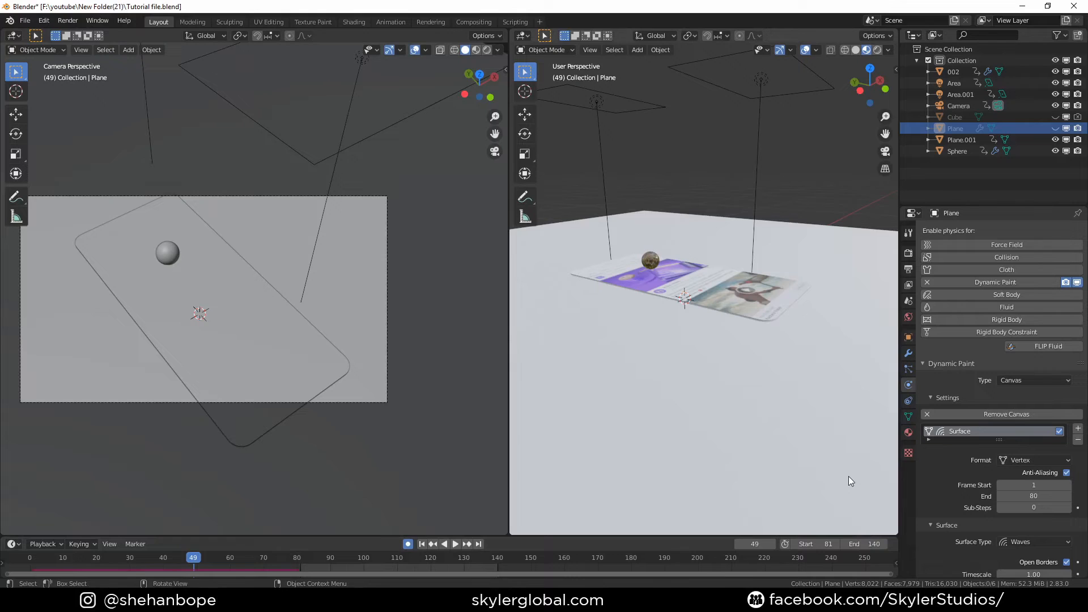
Hide the phone screen object 002 and disable it in viewports and renders.
middle_click_drag(770, 233, 748, 290)
left_click(748, 290)
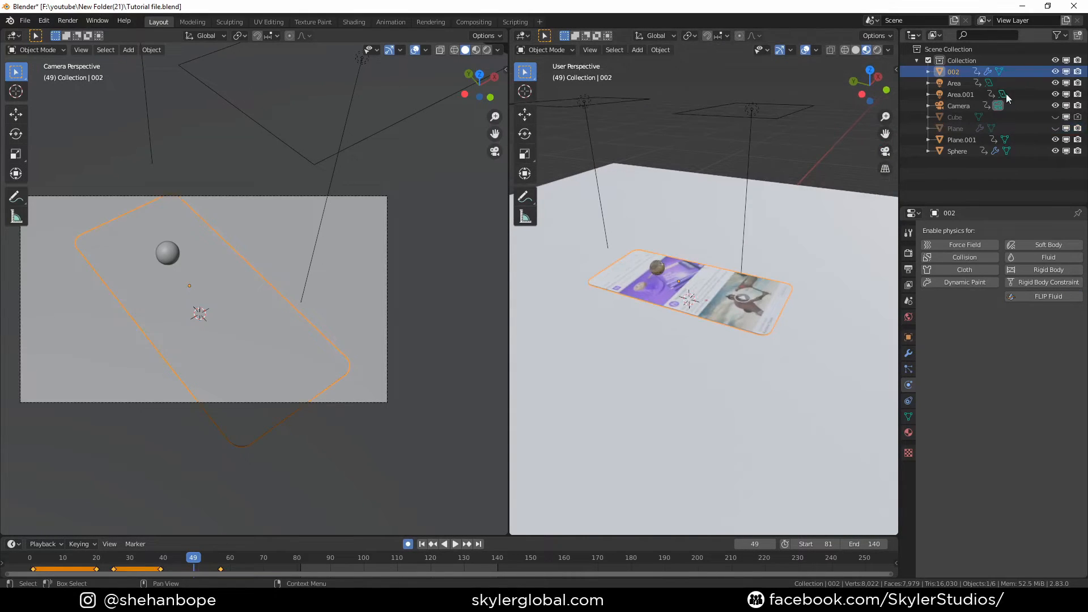
left_click(1055, 72)
left_click(1066, 72)
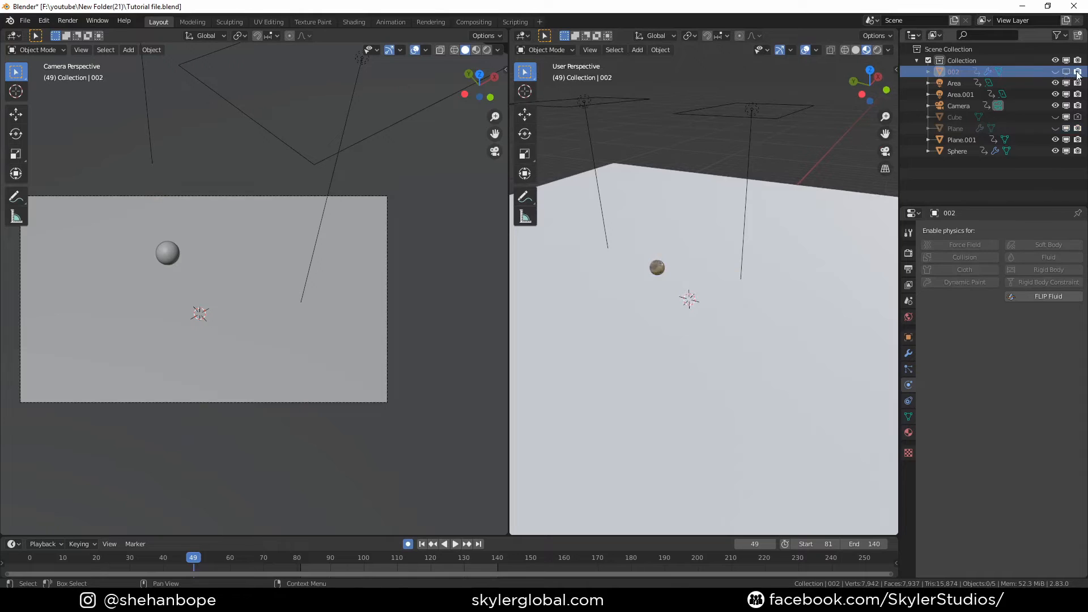
Add wall paper3_00001.png from the wall paper2 folder to the scene as an image plane.
middle_click_drag(775, 345, 736, 289)
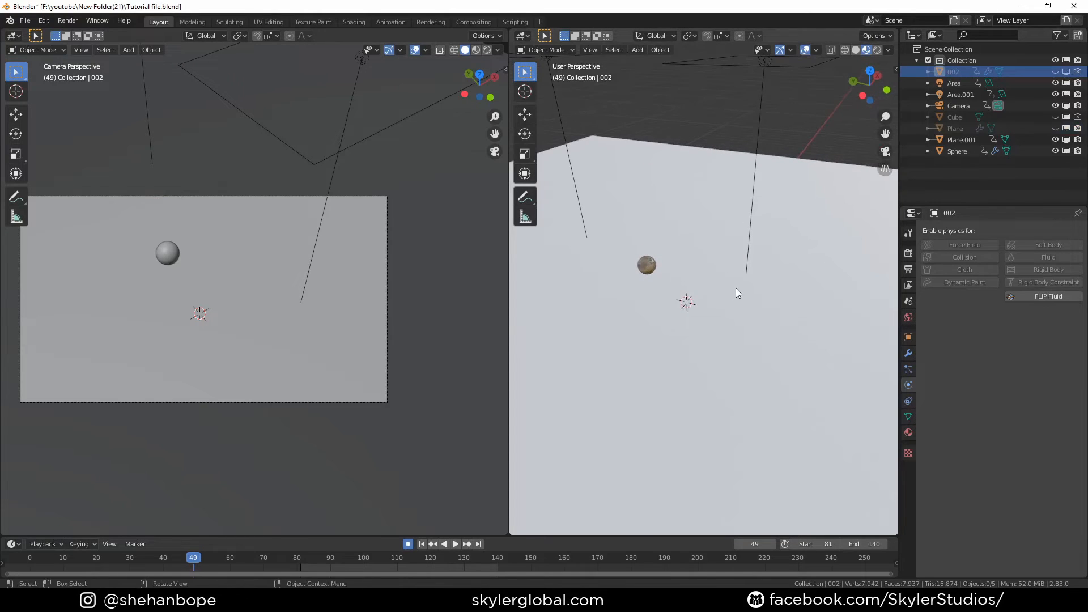
key("shift+a")
mouse_move(726, 309)
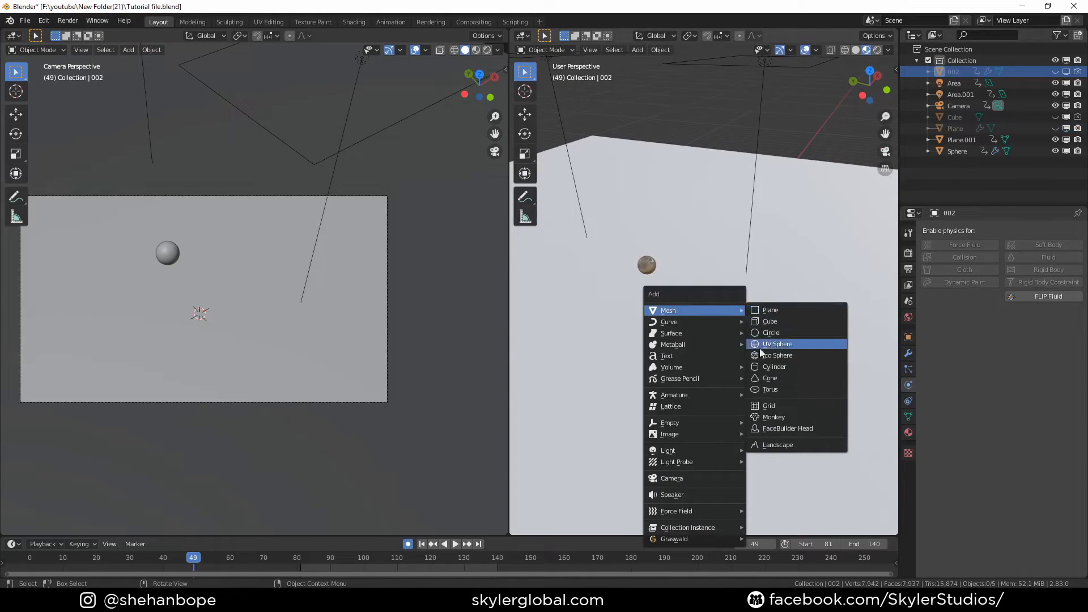
mouse_move(685, 433)
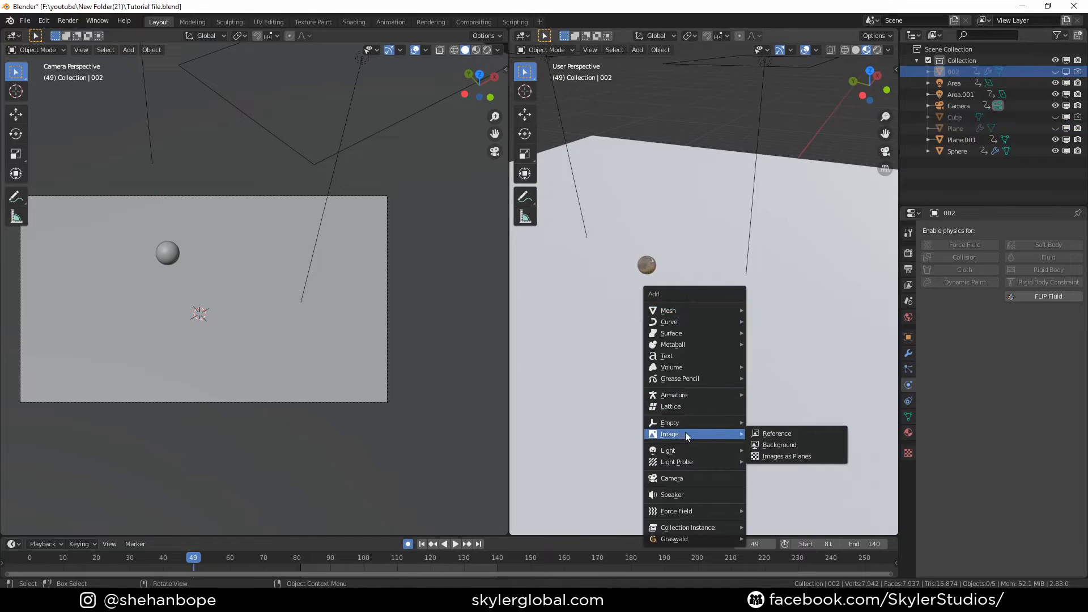
left_click(814, 458)
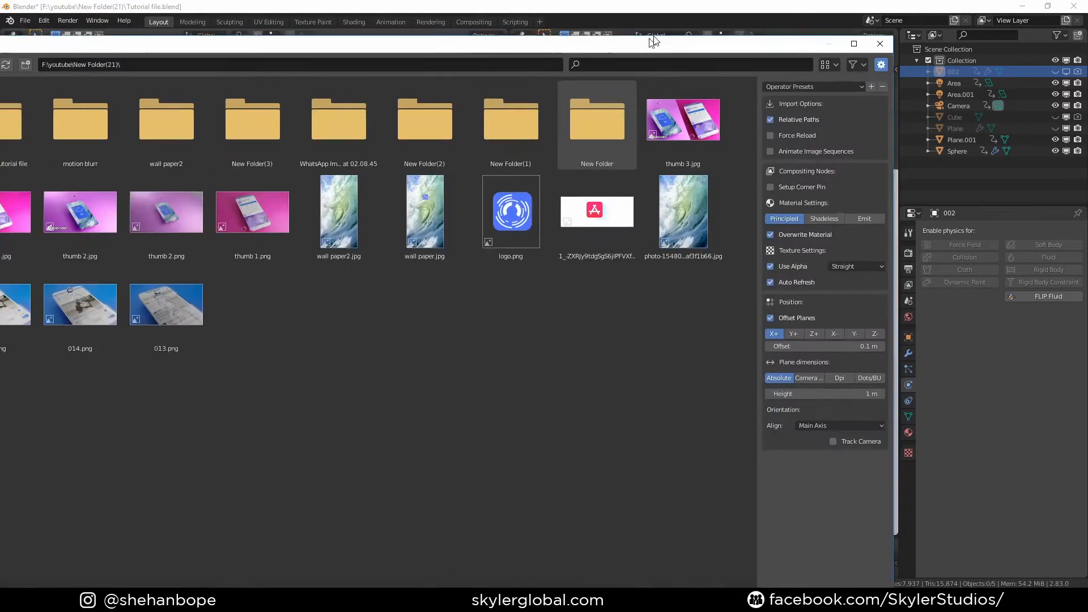
left_click(244, 135)
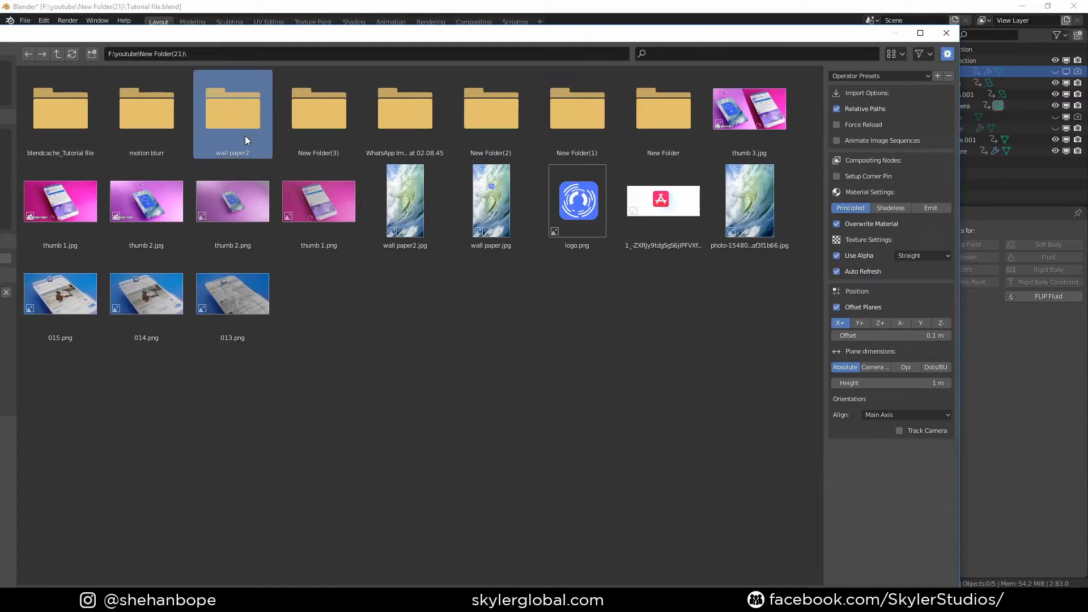
double_click(247, 107)
left_click(68, 106)
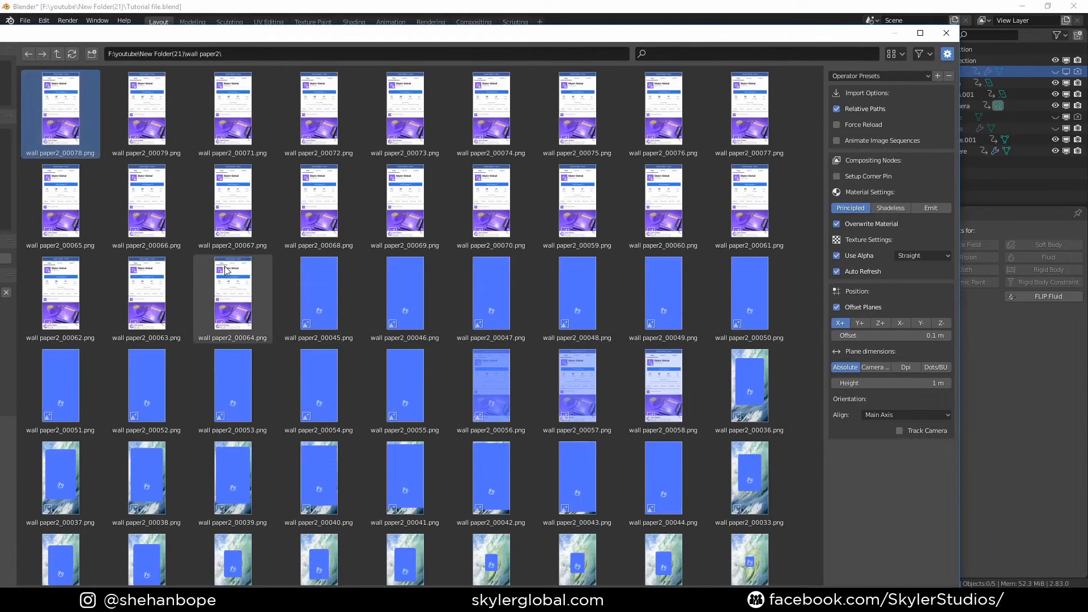
scroll(224, 266, "down", 6)
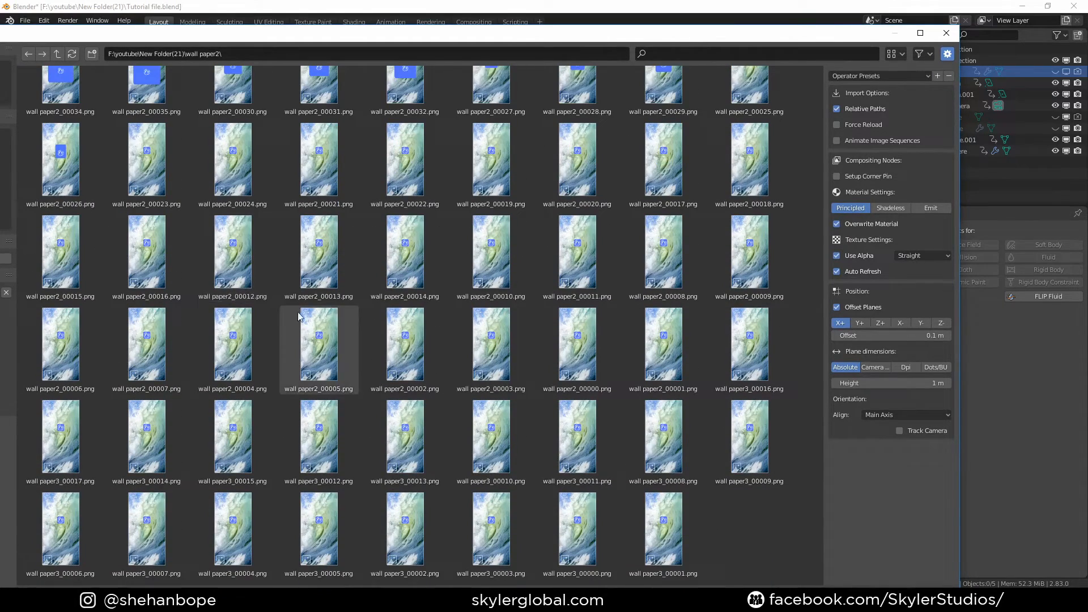
left_click(674, 541)
double_click(684, 519)
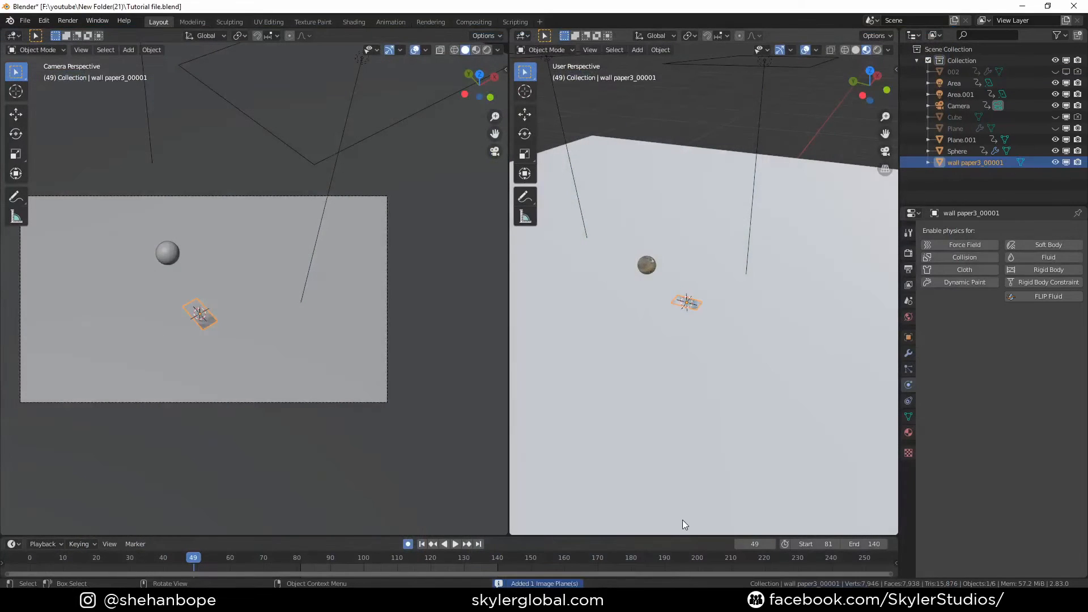
Raise the wall paper3_00001 image plane about 0.13 m along the global Z axis.
mouse_move(764, 373)
middle_mouse_down()
mouse_move(747, 396)
mouse_move(750, 369)
middle_mouse_up()
key("g")
key("z")
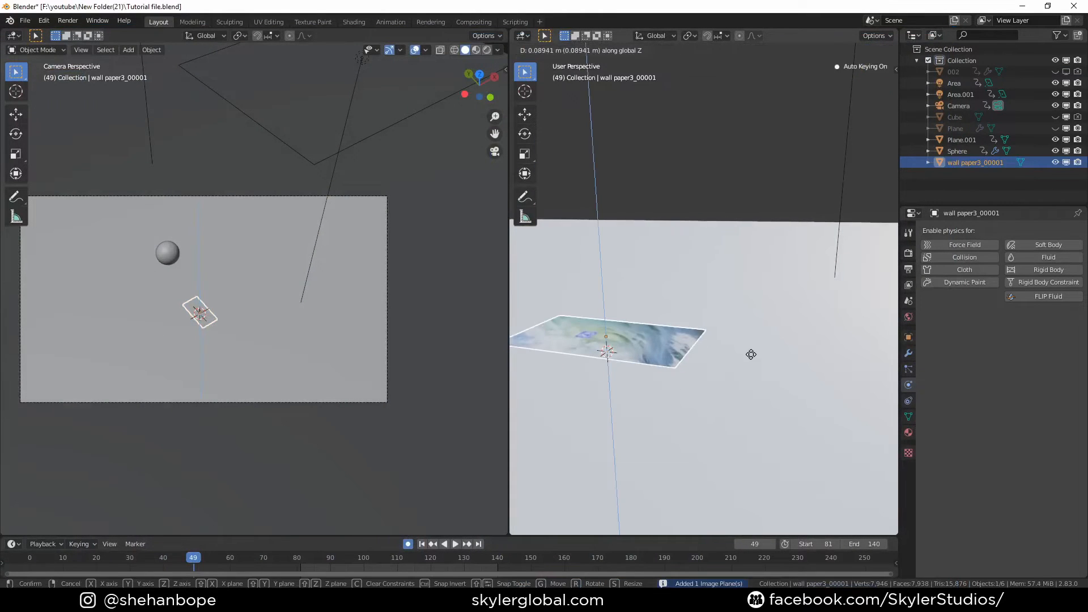
left_click(750, 354)
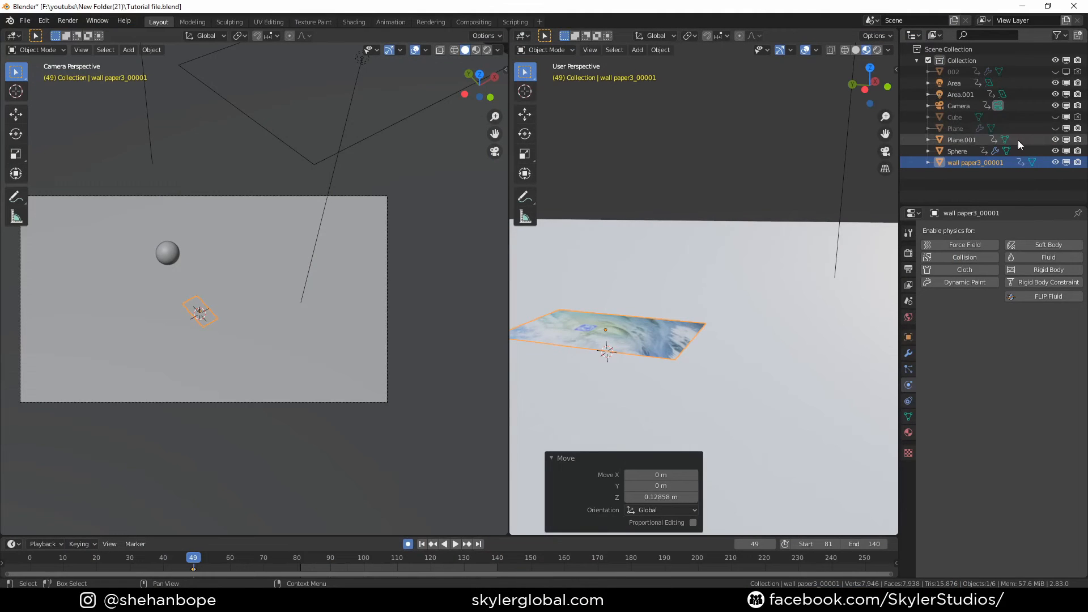
Unhide the Cube object in the viewport.
left_click(1055, 116)
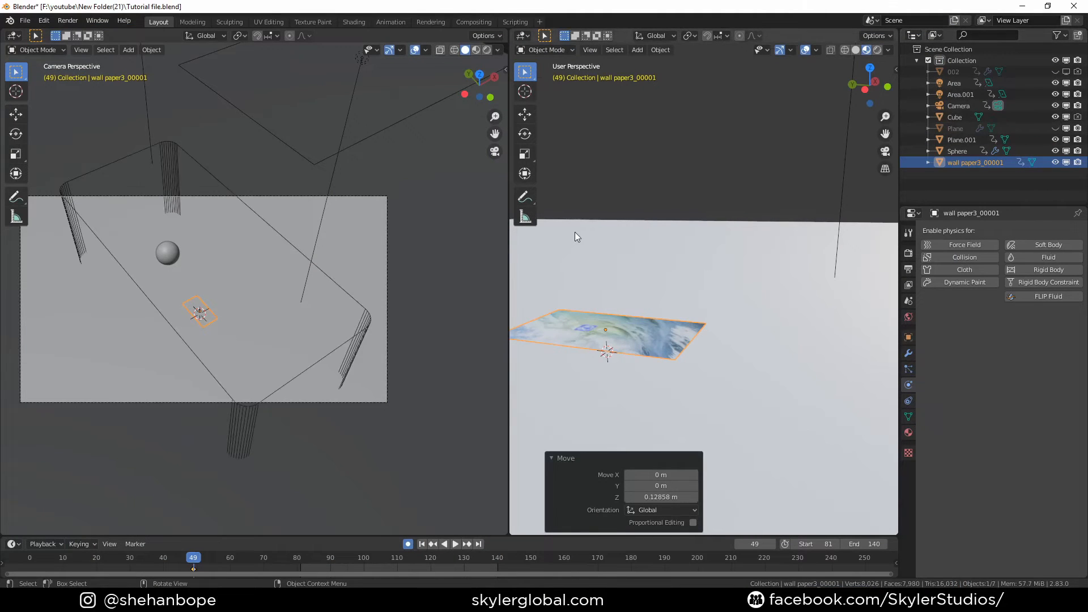
middle_click_drag(575, 232, 562, 312)
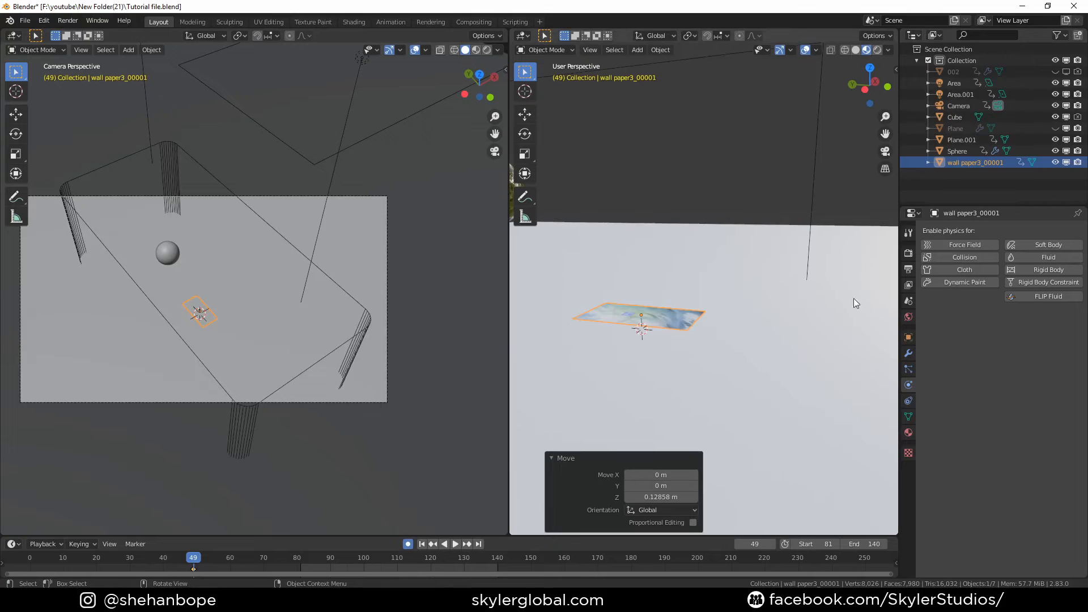
Scale the wall paper3_00001 image plane up by about 4.765, and again by about 1.702 from the top view, covering the Cube's outline.
key("s")
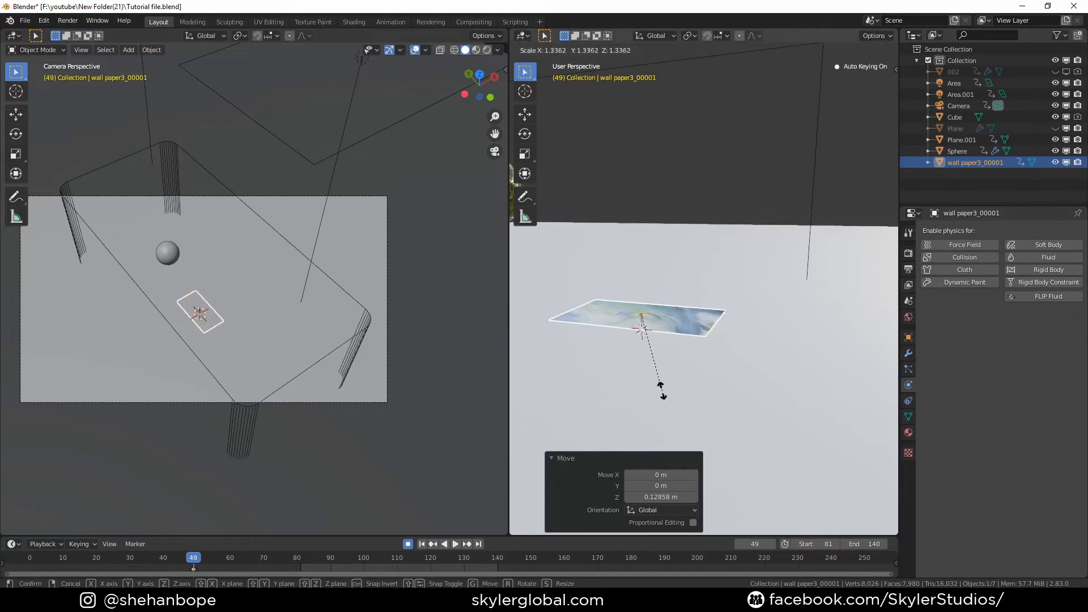
left_click(815, 52)
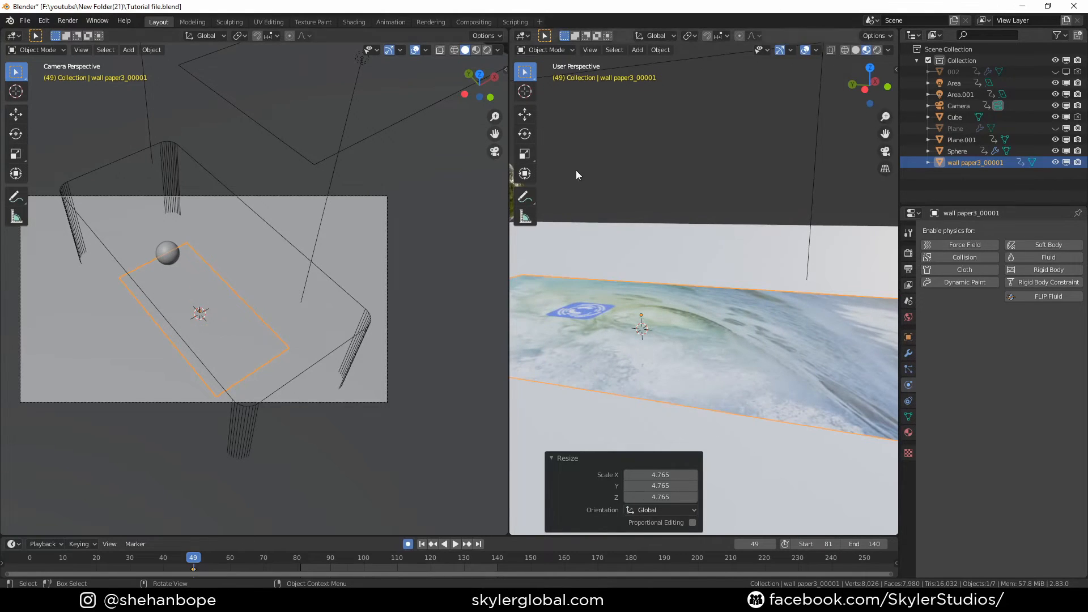
scroll(276, 205, "down", 3)
middle_click_drag(277, 205, 335, 172)
key("KP_7")
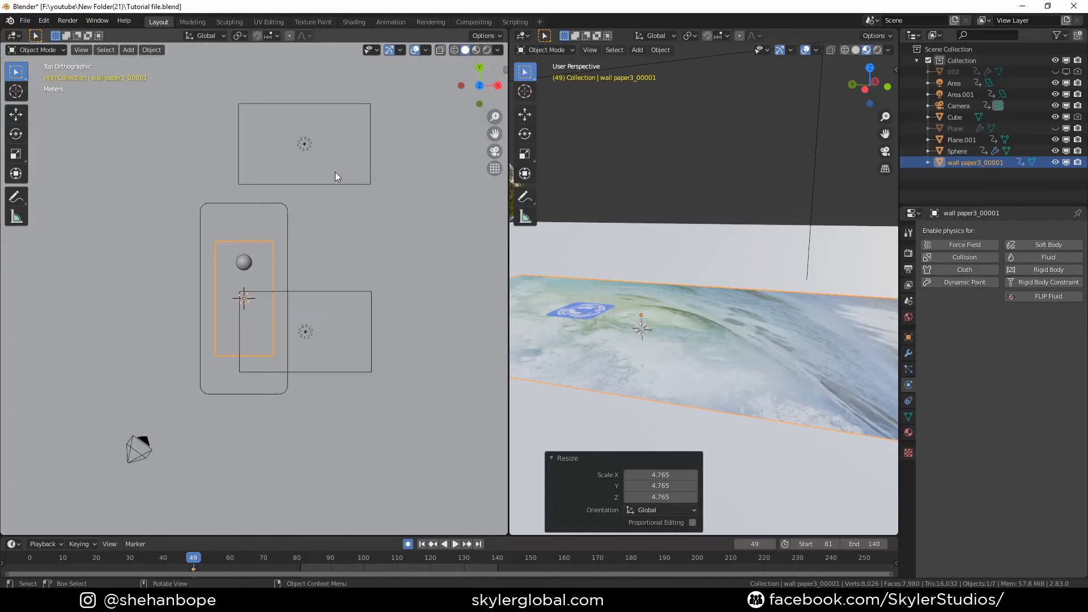
key("s")
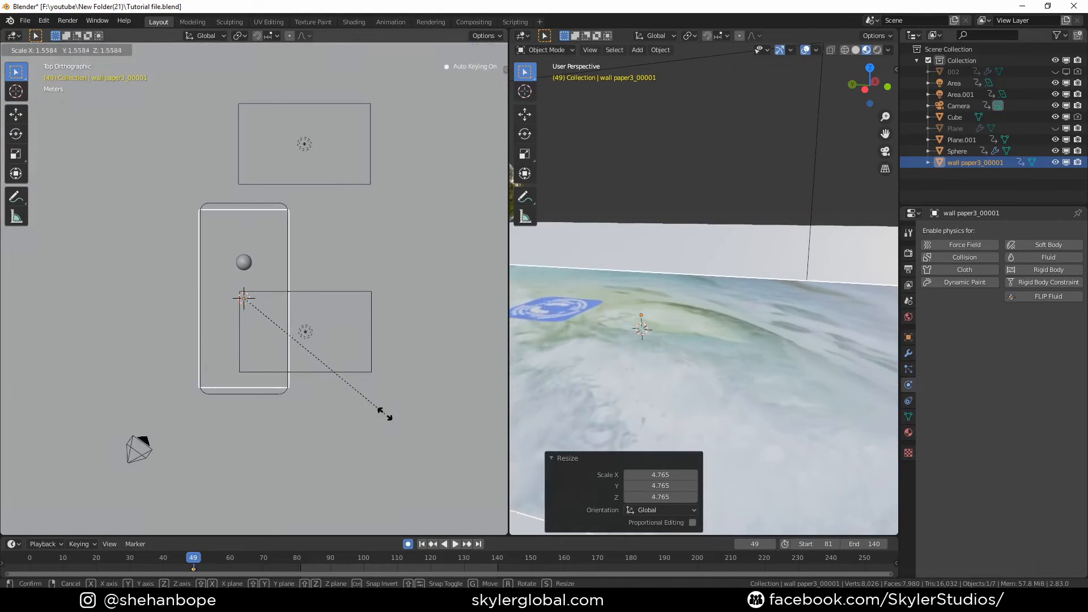
left_click(394, 429)
scroll(759, 325, "down", 5)
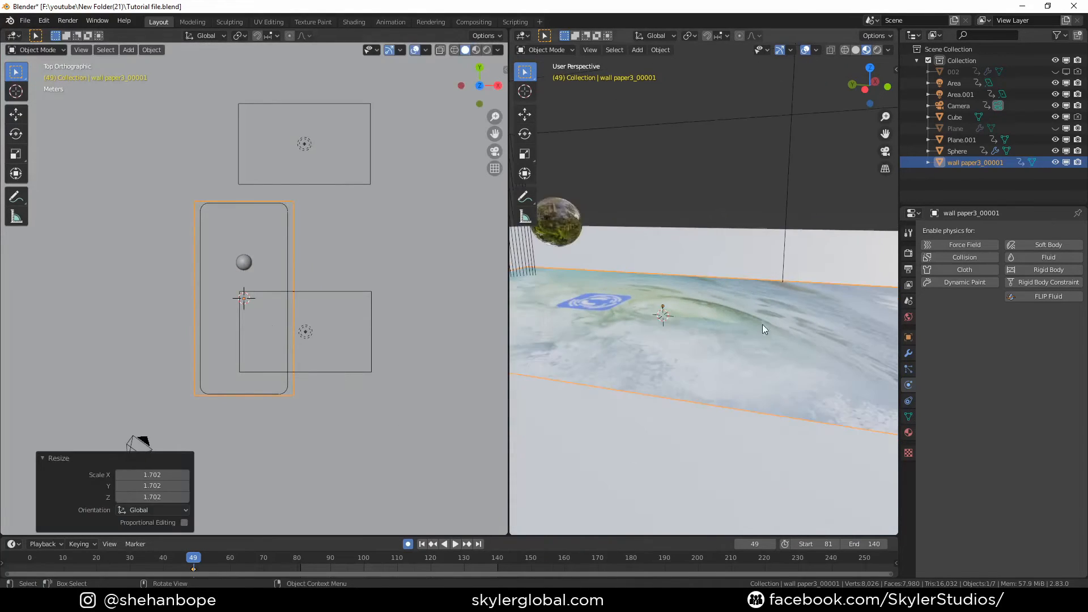
middle_click_drag(757, 317, 743, 347)
scroll(264, 337, "up", 4)
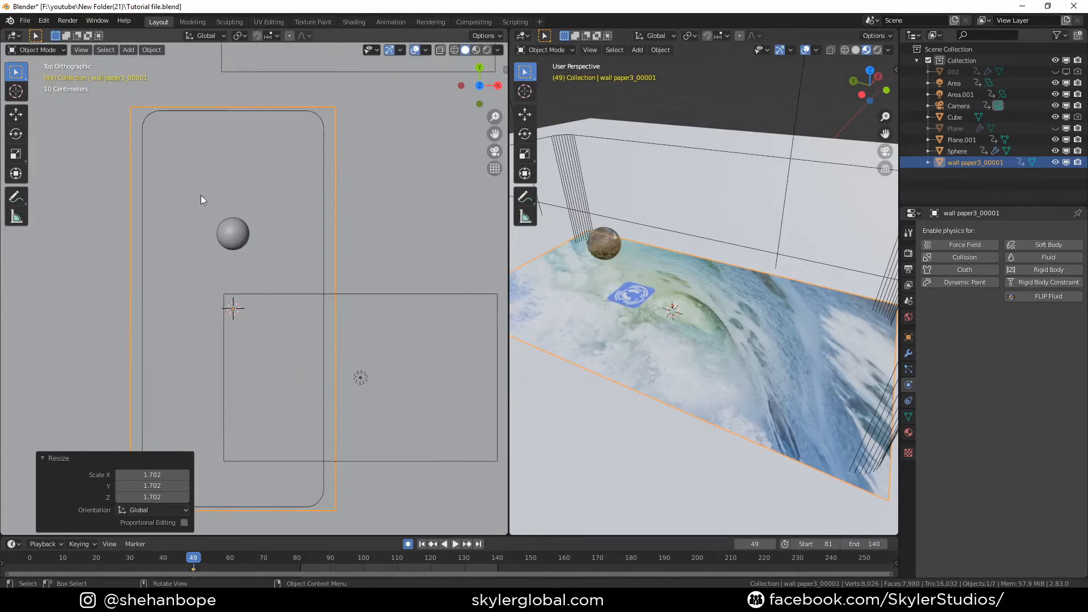
Add a Boolean modifier to the image plane with the Cube as its object and Intersect as the operation.
scroll(716, 358, "down", 4)
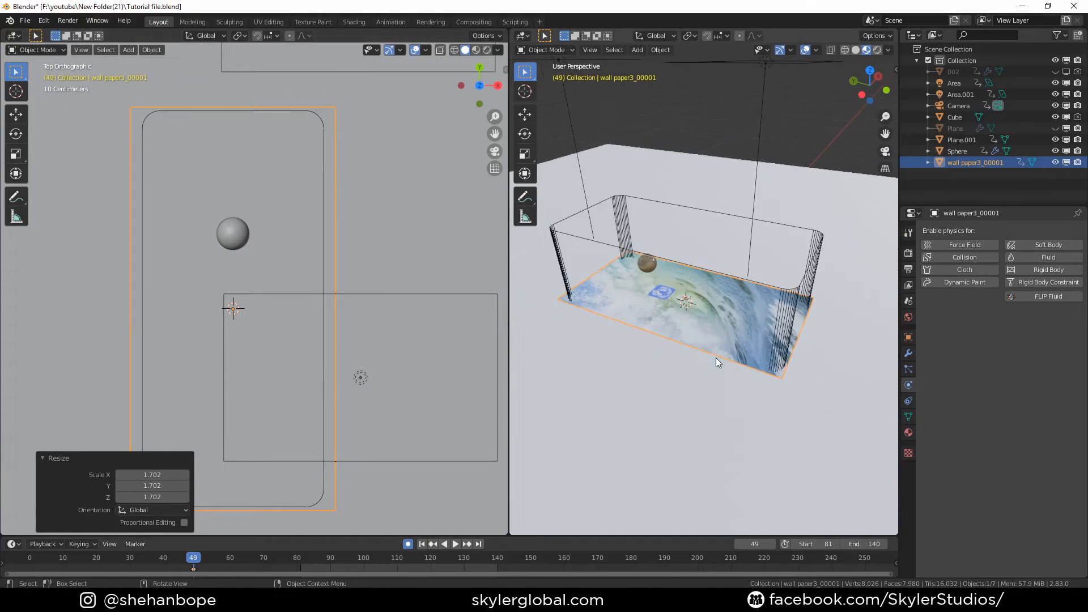
middle_click_drag(716, 358, 780, 429)
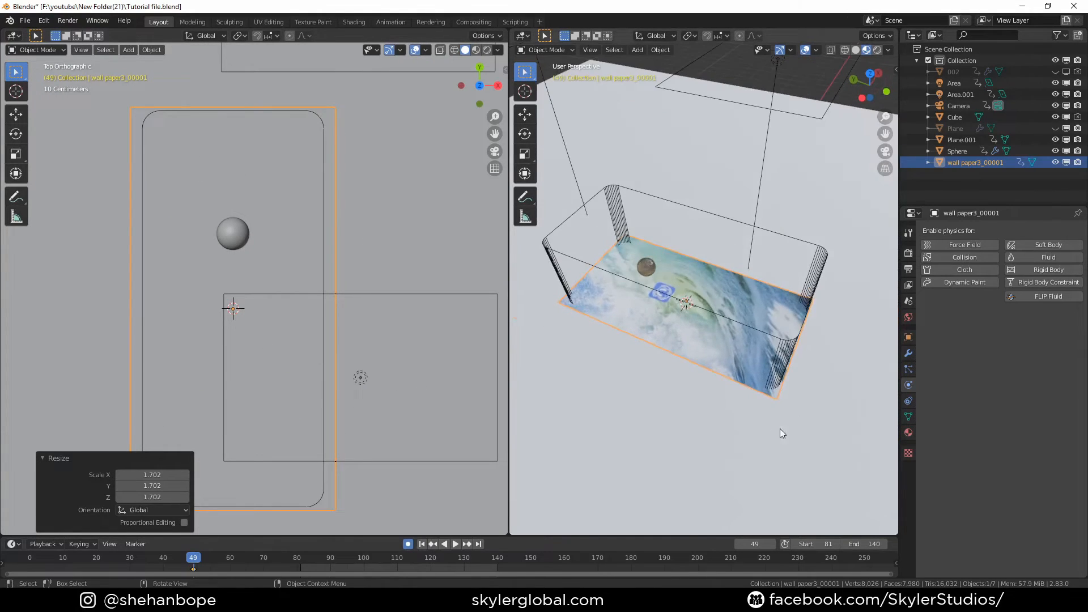
left_click(909, 353)
left_click(954, 231)
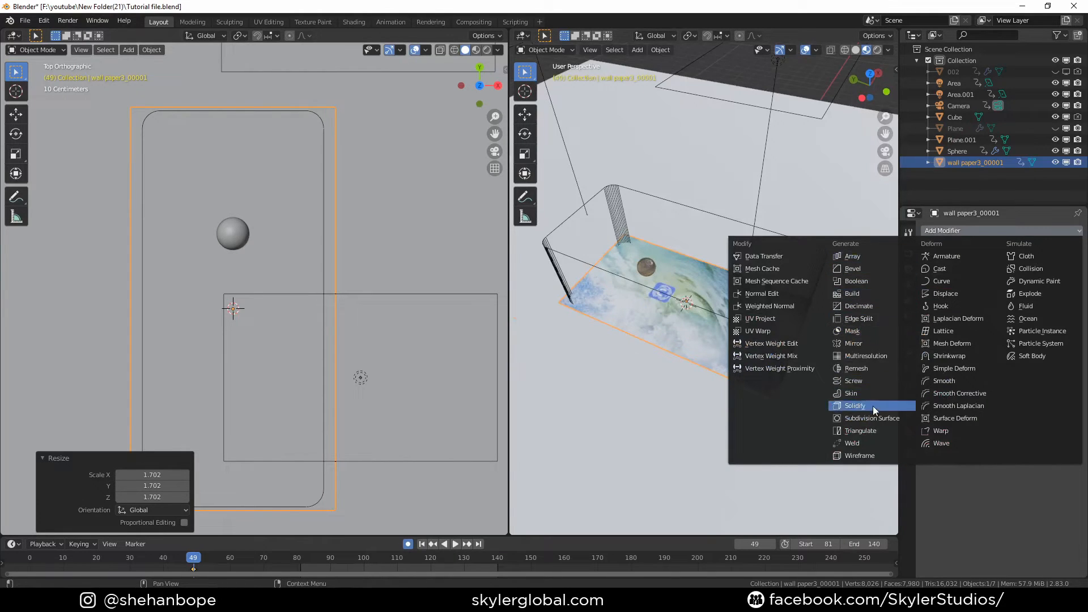
left_click(861, 281)
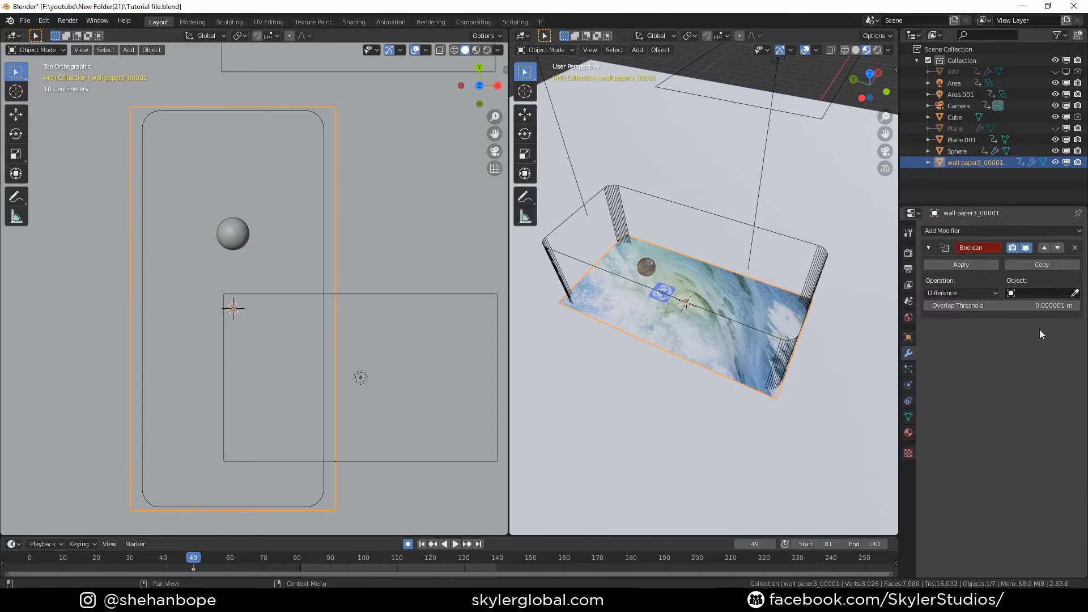
left_click(1075, 293)
left_click(727, 214)
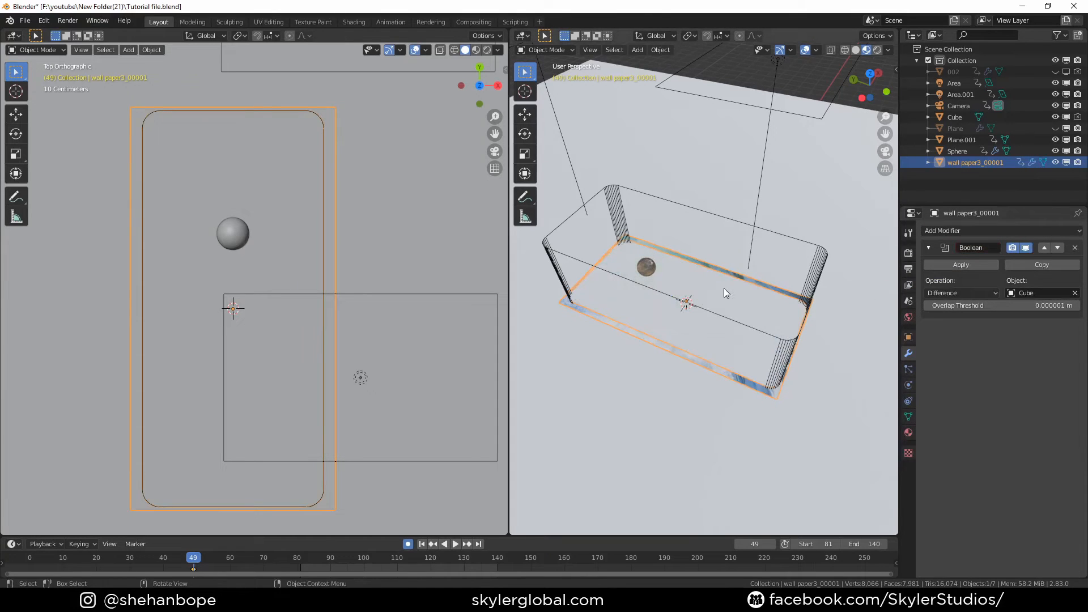
left_click(983, 293)
left_click(963, 309)
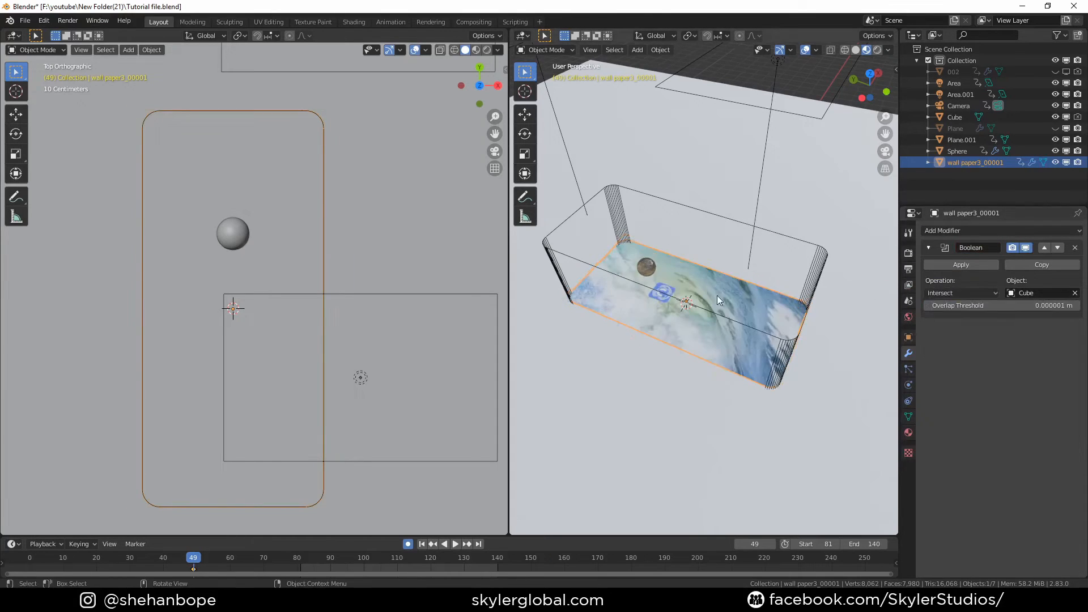
middle_click_drag(737, 335, 793, 318)
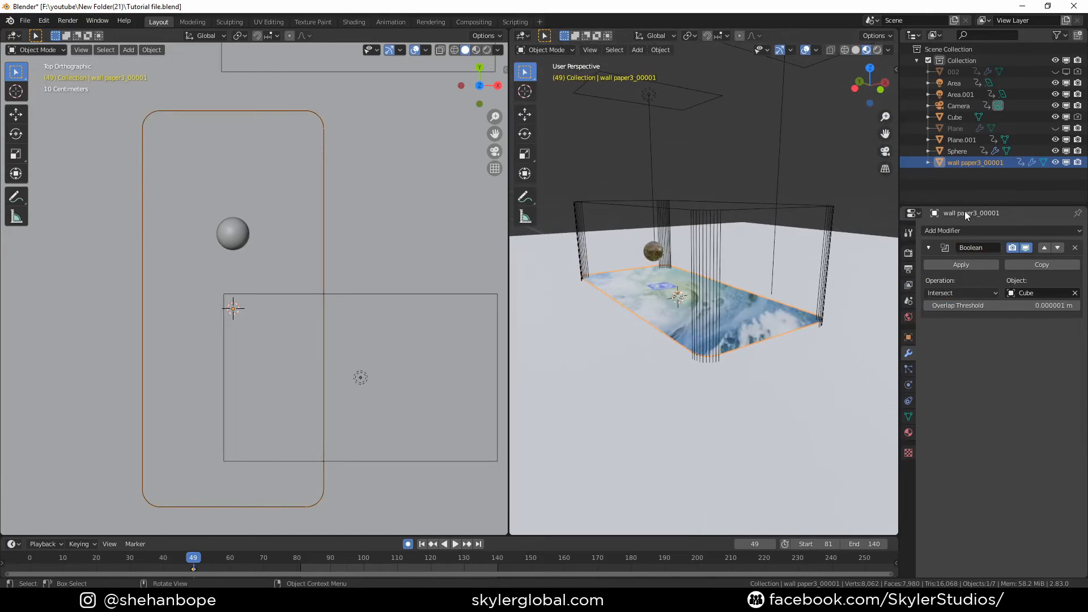
Add a Solidify modifier to the wall paper3_00001 image plane.
left_click(966, 228)
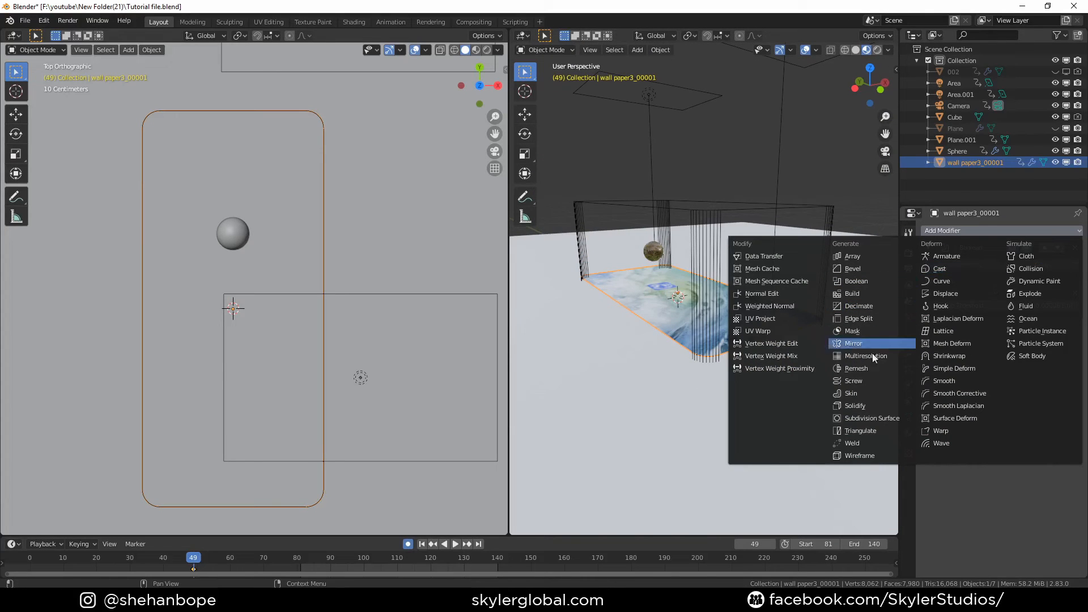
left_click(875, 407)
mouse_move(666, 362)
middle_mouse_down()
mouse_move(705, 352)
mouse_move(695, 369)
mouse_move(679, 367)
middle_mouse_up()
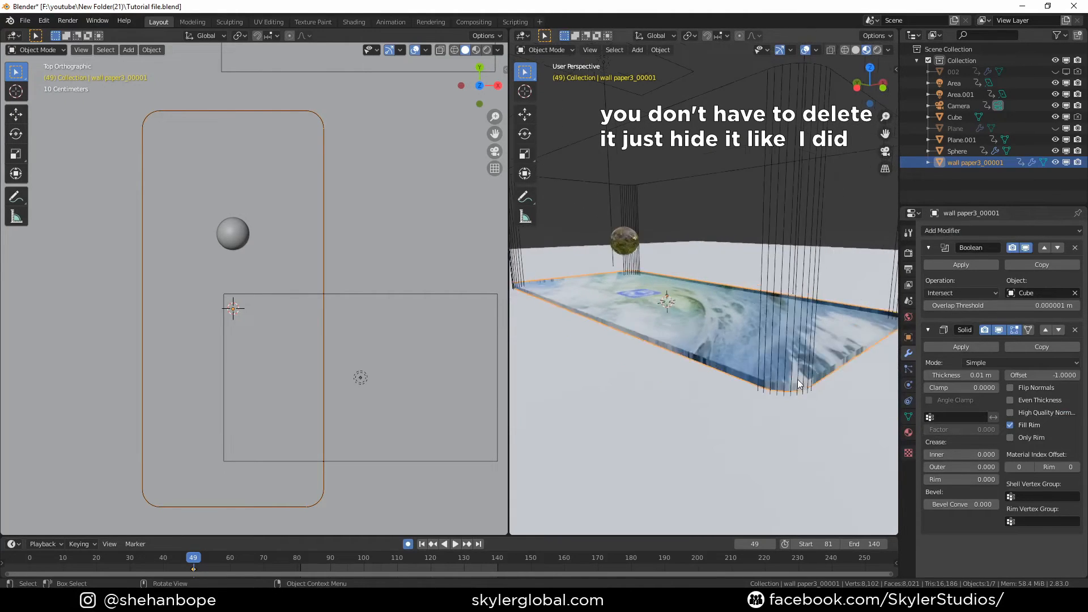
mouse_move(796, 378)
middle_mouse_down()
mouse_move(778, 395)
mouse_move(777, 359)
mouse_move(777, 375)
middle_mouse_up()
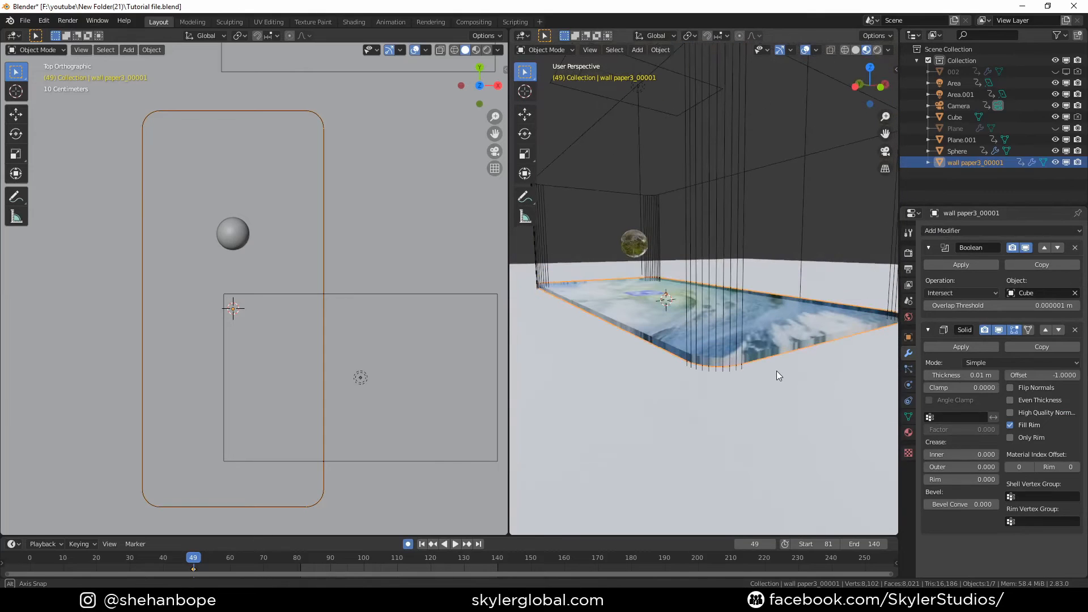
Raise the image plane about 0.389 m along the global Z axis.
key("g")
key("z")
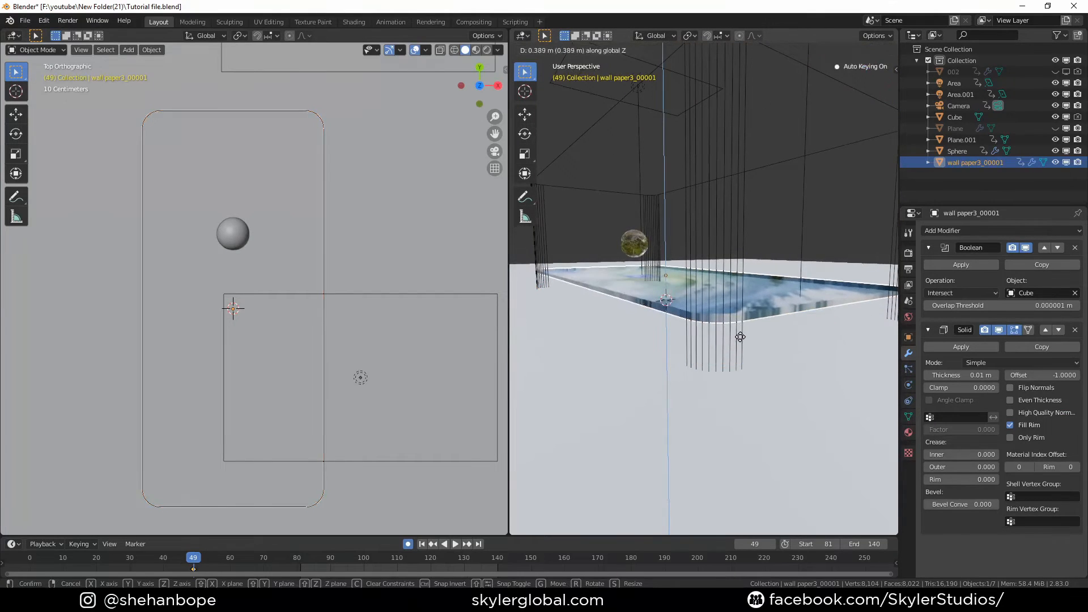
left_click(784, 318)
middle_click_drag(784, 317, 784, 324)
Apply the image plane's Solidify modifier and enter Edit Mode on the mesh.
left_click_drag(960, 264, 957, 274)
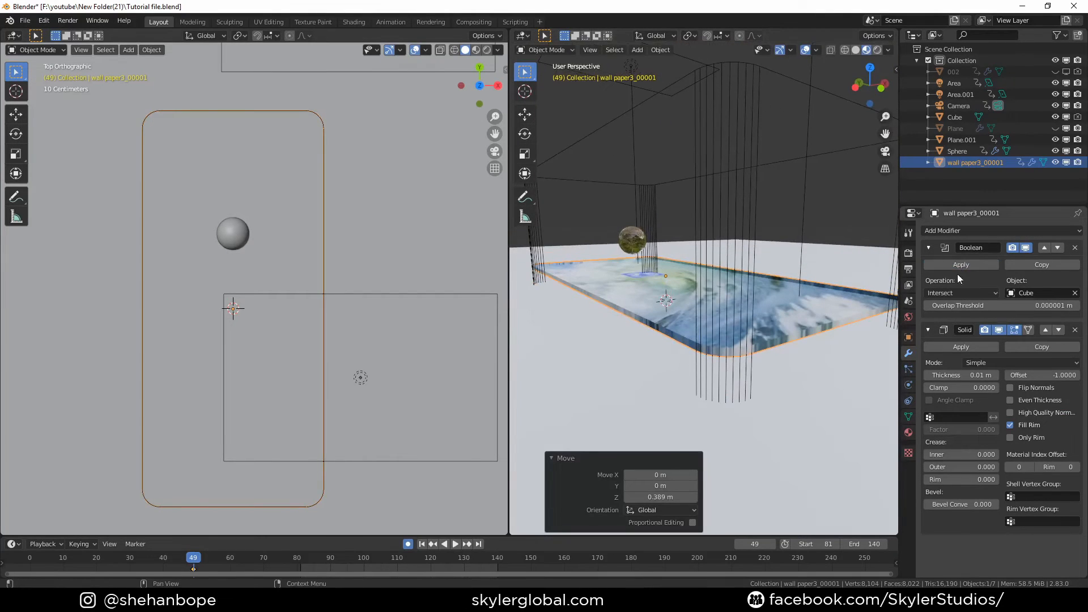
left_click(972, 347)
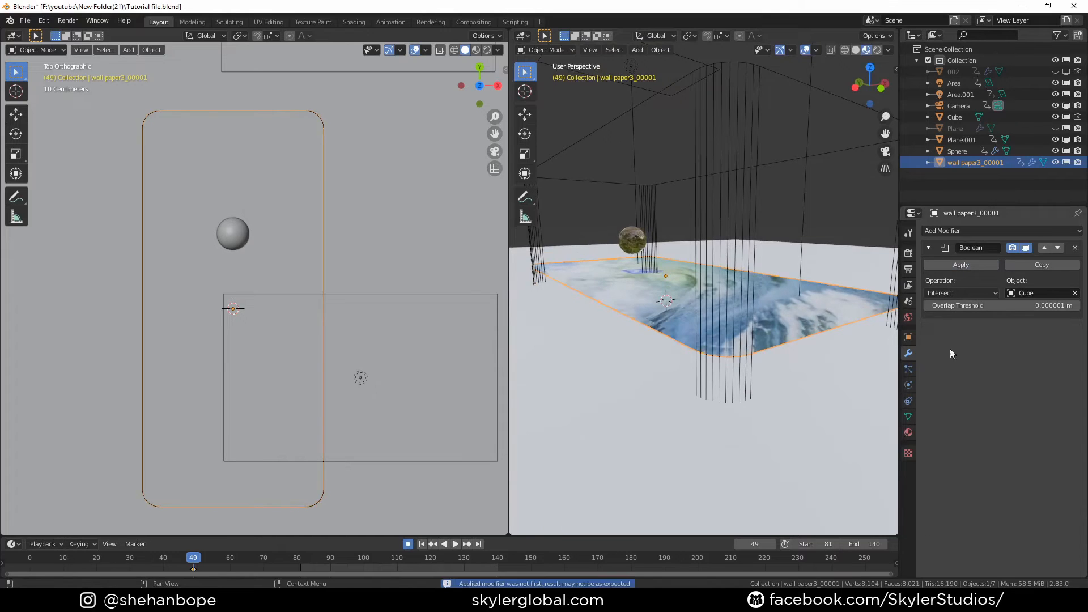
key("Tab")
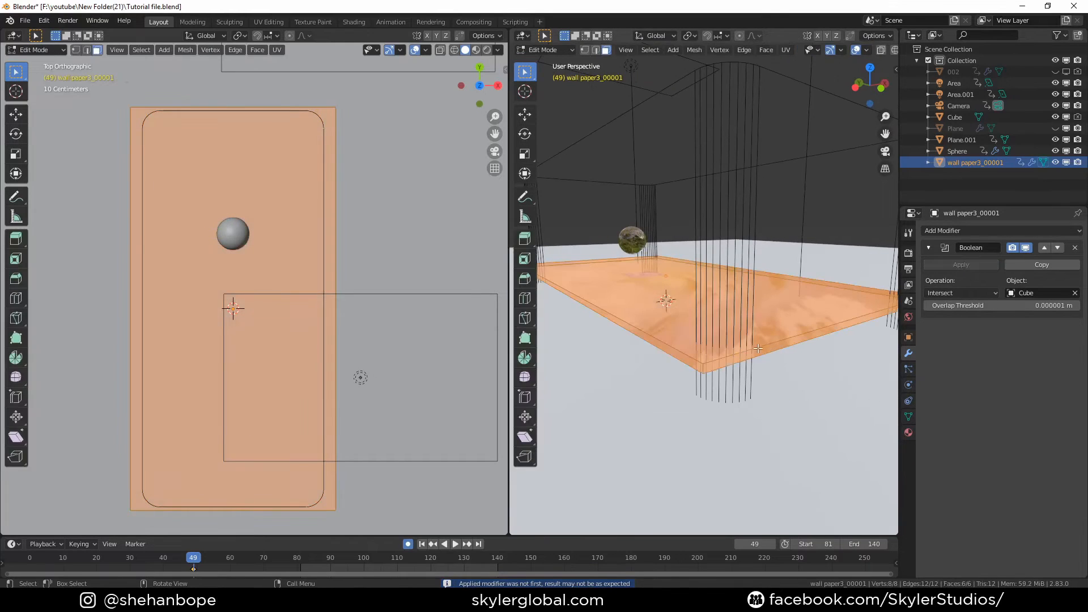
Assign Material.001 from a new material slot to the plane's side and bottom faces, and return to Object Mode.
middle_click_drag(782, 363, 758, 350)
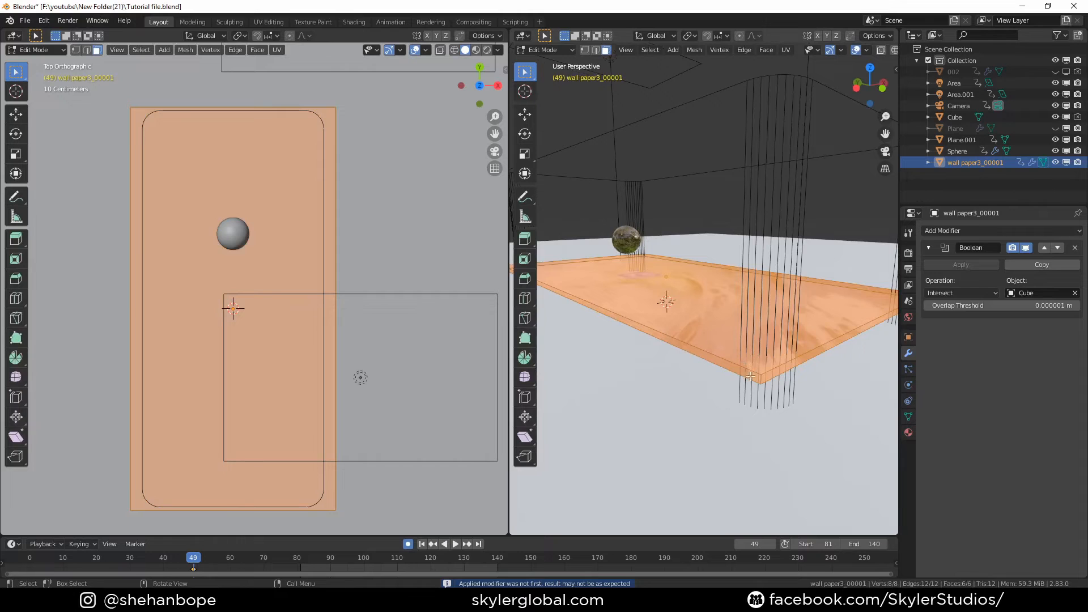
left_click(755, 376, "alt")
middle_click_drag(776, 411, 774, 386)
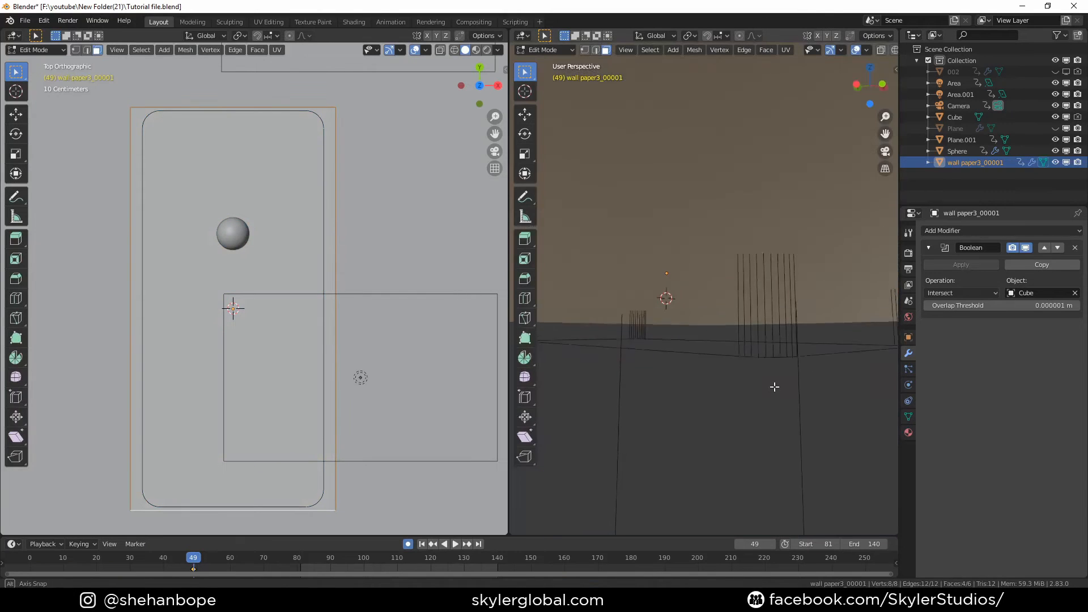
scroll(774, 388, "up", 1)
mouse_move(770, 342)
middle_mouse_down()
mouse_move(772, 372)
mouse_move(769, 357)
middle_mouse_up()
scroll(772, 372, "up", 1)
middle_click_drag(758, 272, 782, 272)
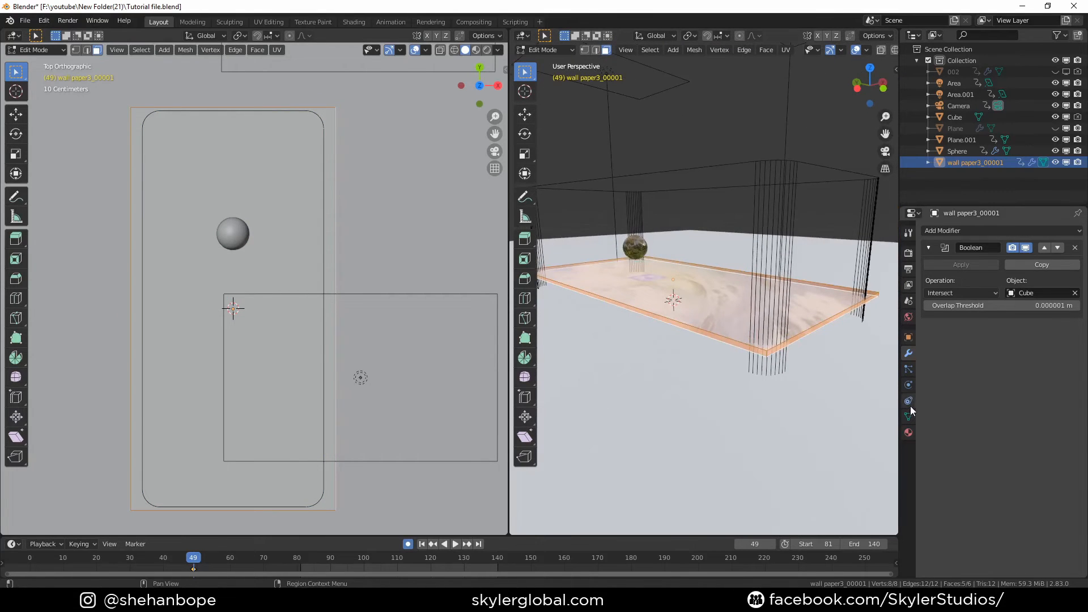
left_click(908, 432)
left_click(1076, 231)
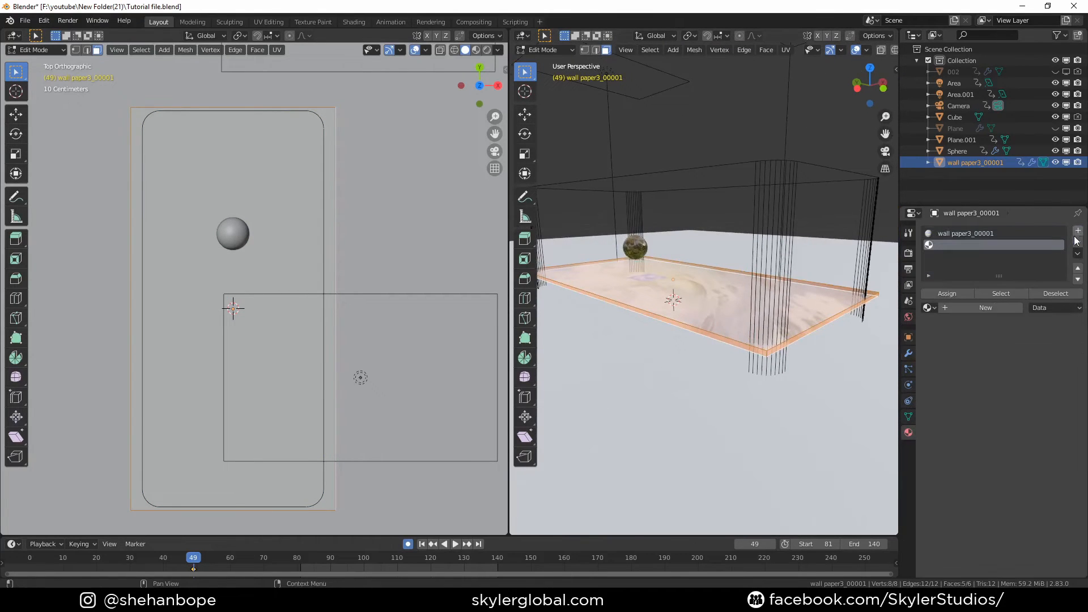
left_click(929, 309)
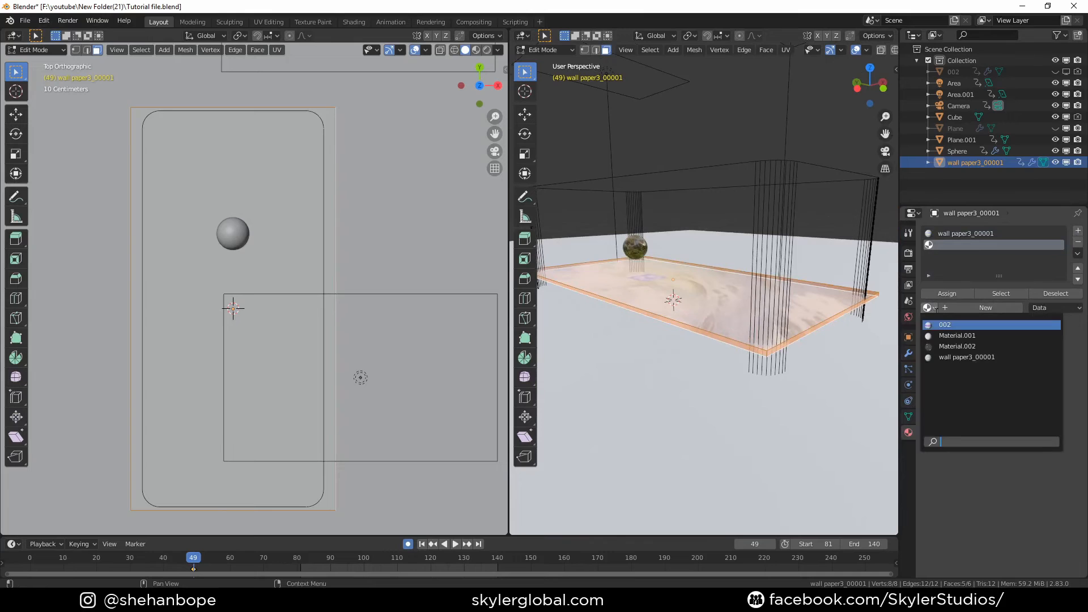
left_click(952, 336)
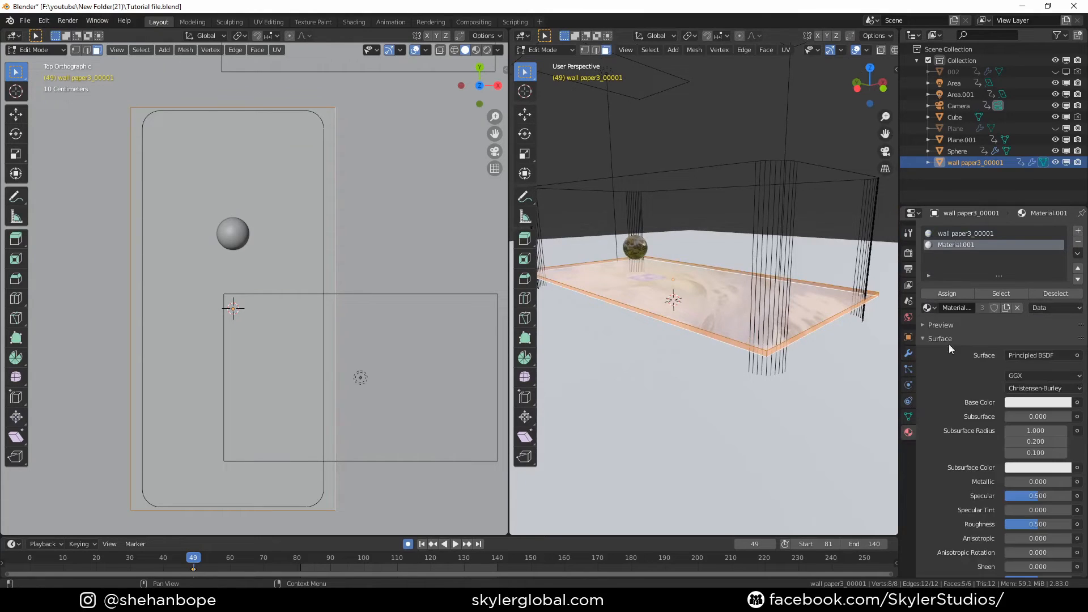
left_click(954, 295)
key("Tab")
middle_click_drag(752, 302, 745, 339)
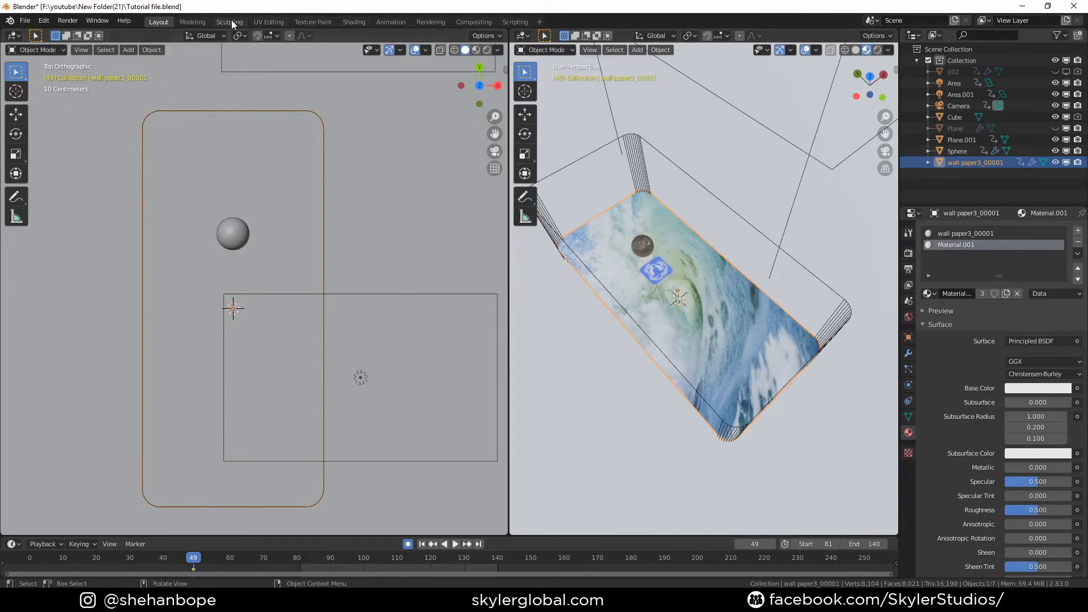
Show the wall paper3_00001 material's nodes in the Shading workspace and set the viewport to Material Preview.
left_click(356, 22)
scroll(511, 502, "down", 2)
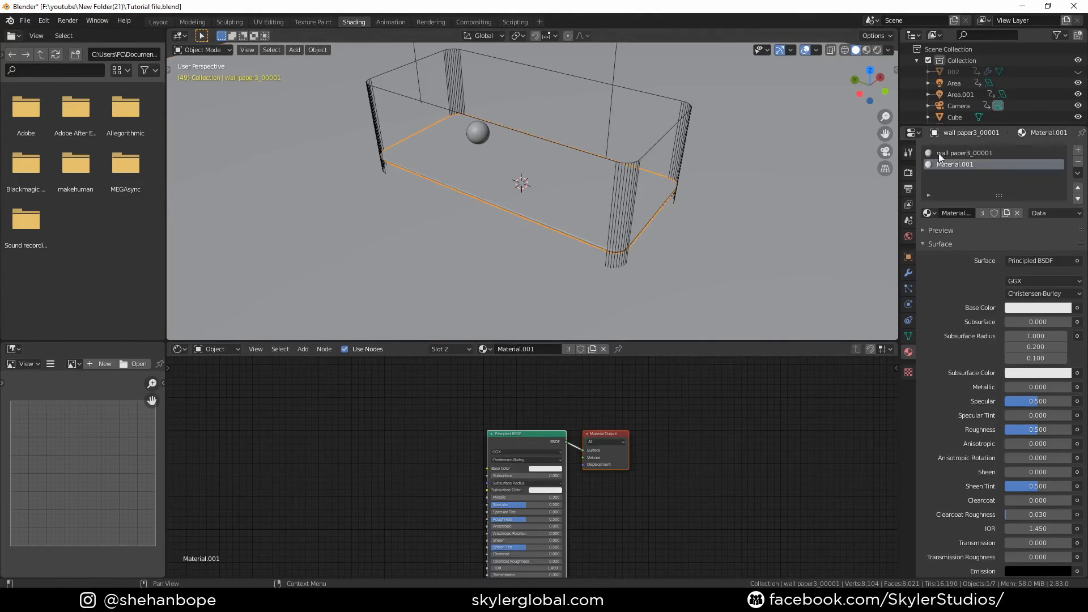
left_click(939, 153)
left_click(865, 52)
scroll(516, 460, "down", 4)
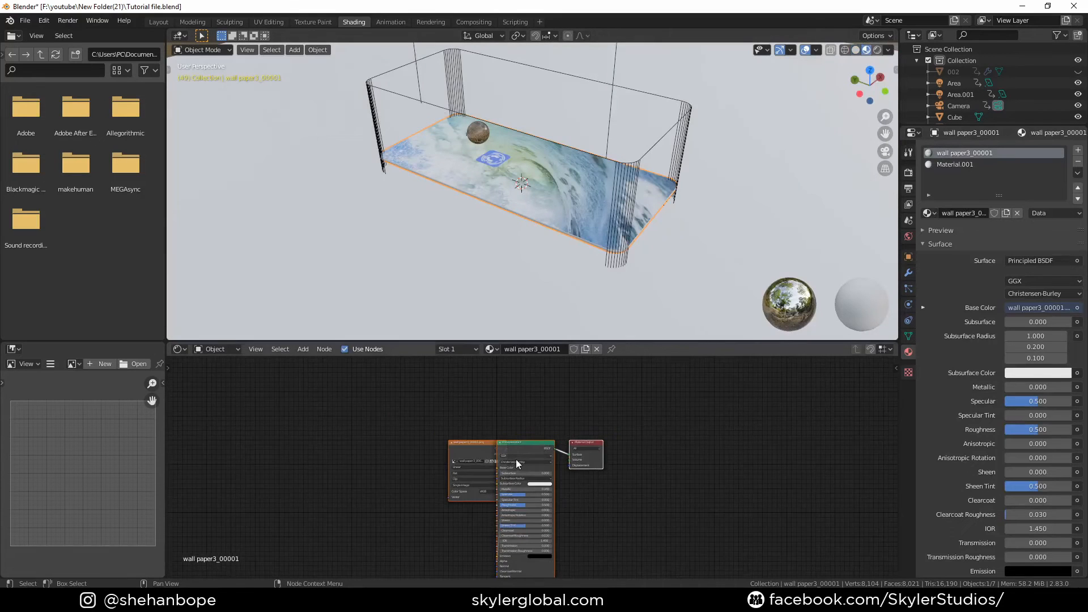
Move the wall paper3_00001.png image texture node clear of the Principled BSDF node.
middle_click_drag(516, 459, 533, 420)
scroll(501, 438, "up", 4)
left_click(383, 382)
left_click(462, 449)
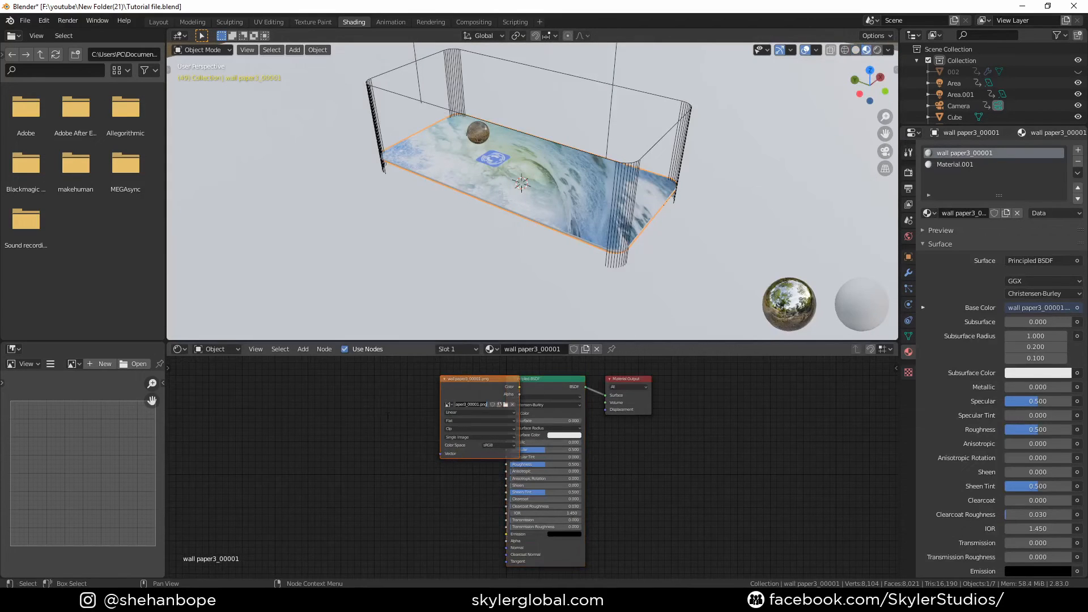
left_click_drag(483, 394, 373, 402)
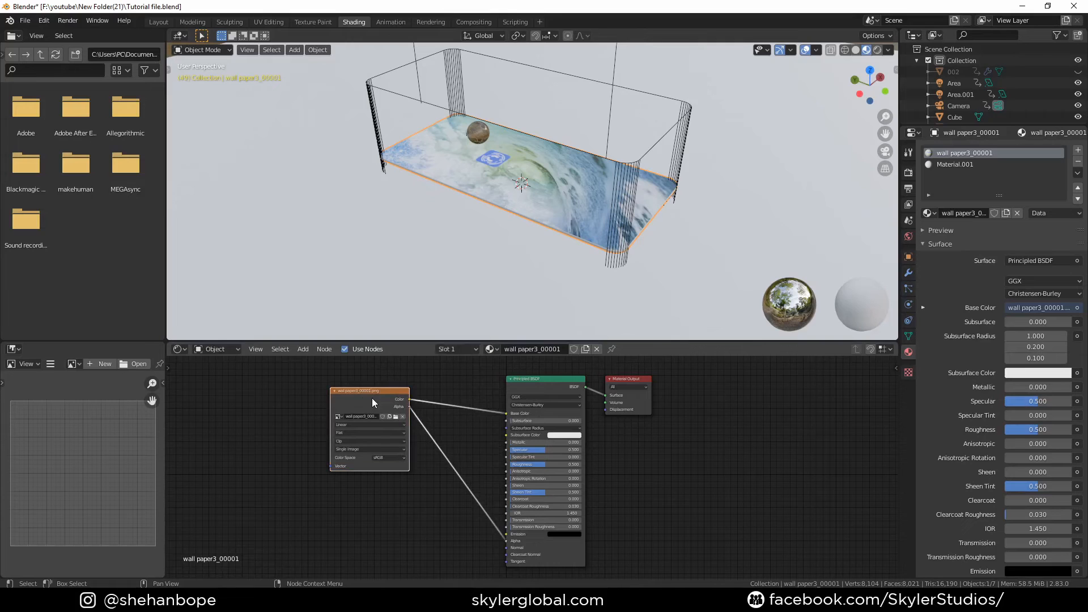
Unlink the current image from the image texture node and browse for a replacement in the wall paper2 folder.
scroll(427, 436, "up", 3)
left_click(467, 423)
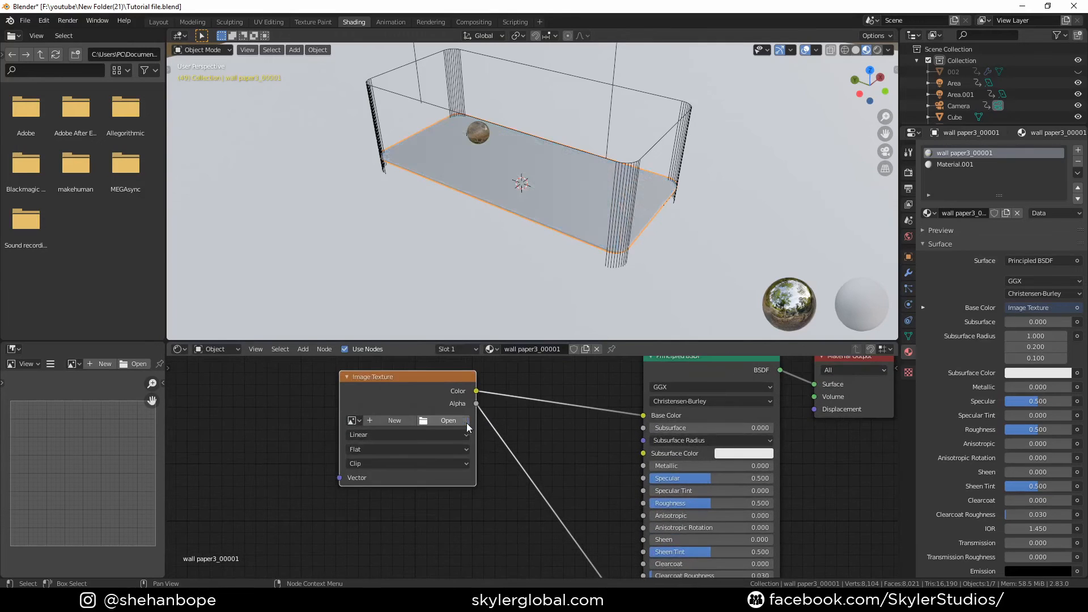
left_click(445, 421)
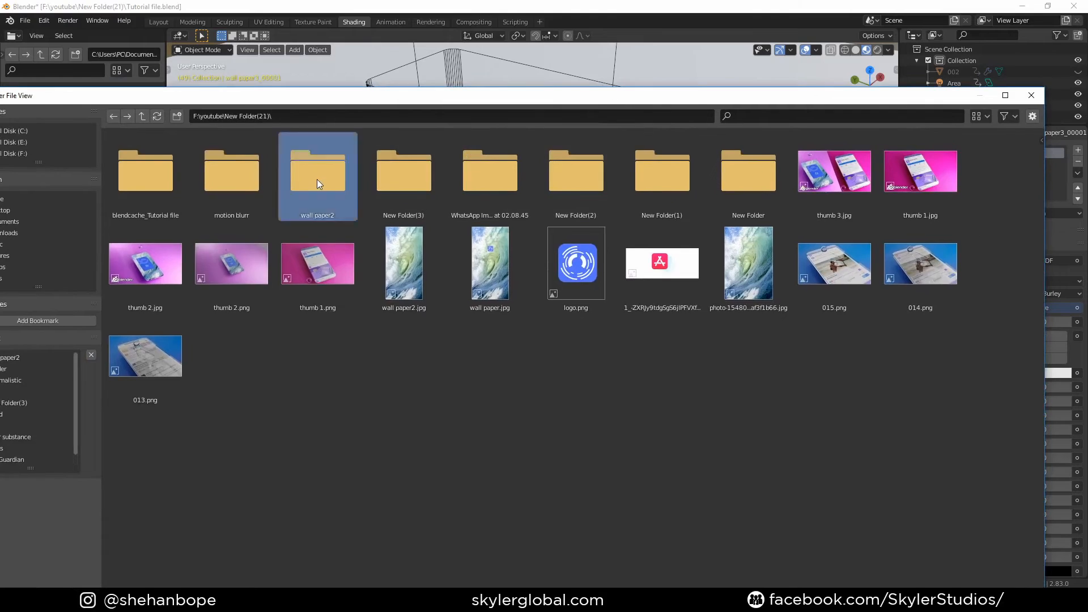
double_click(317, 179)
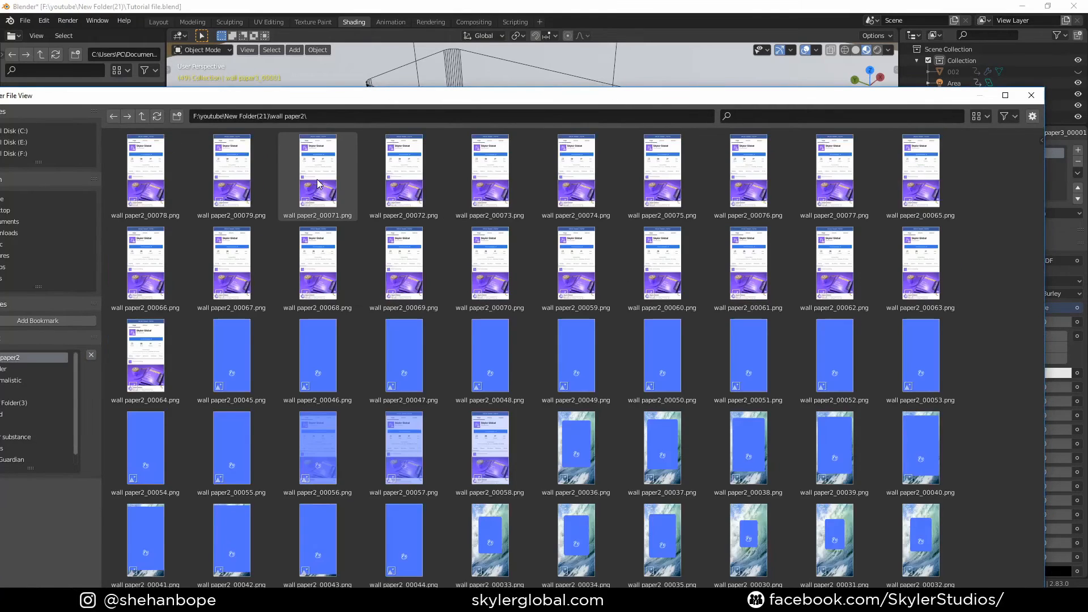
Select all PNG frames in the wall paper2 folder and open them as an image sequence.
scroll(389, 277, "down", 5)
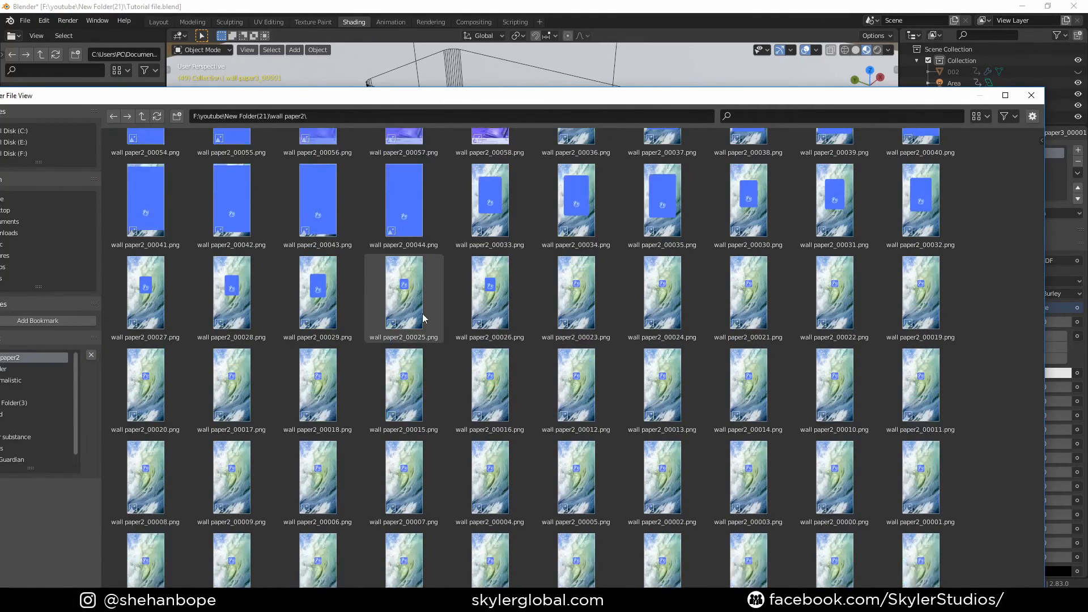
scroll(424, 315, "down", 2)
key("a")
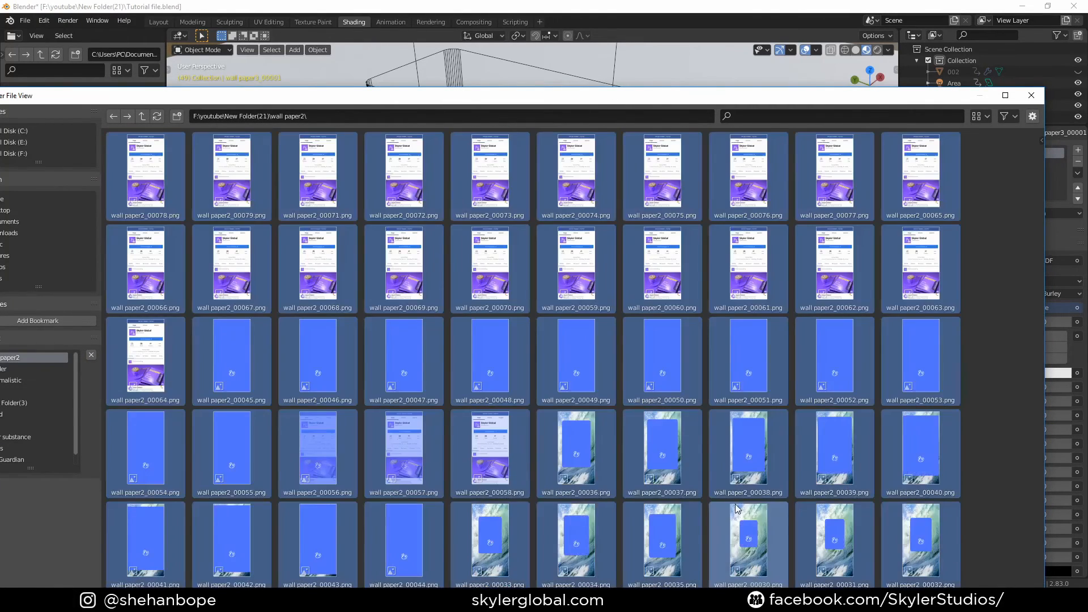
scroll(801, 457, "down", 6)
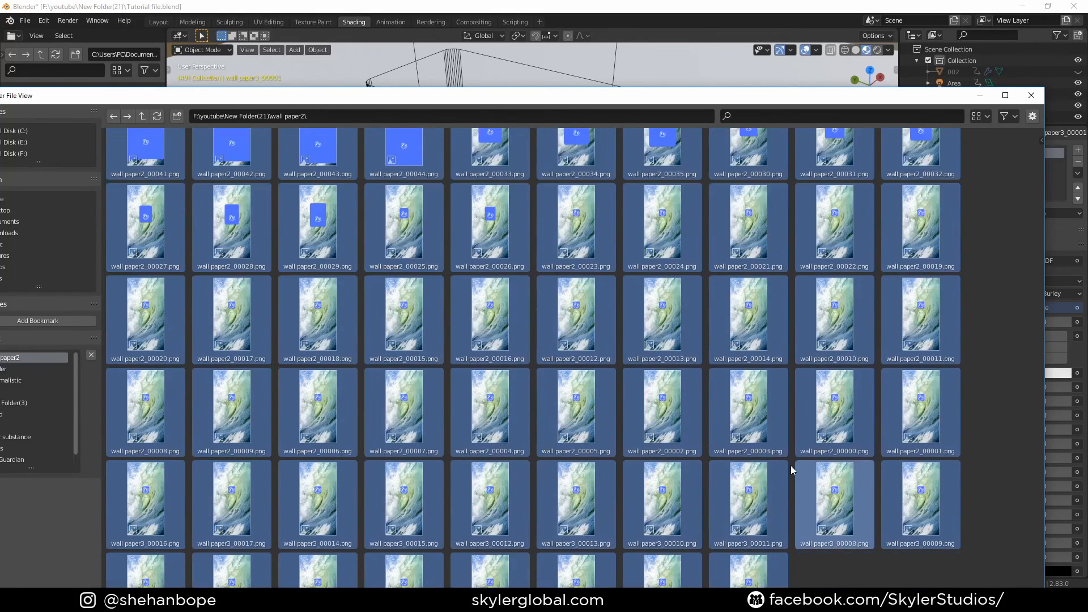
left_click_drag(842, 97, 838, 10)
left_click(922, 573)
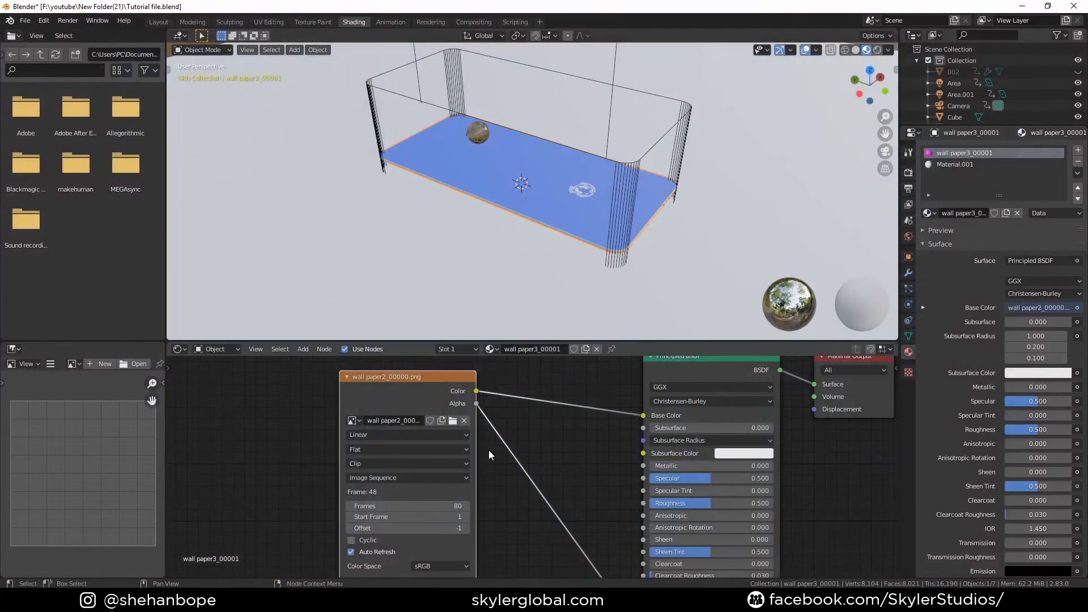
Set the image sequence's start frame to 81 and play the timeline to preview the screen animation.
scroll(530, 450, "up", 2)
left_click(452, 446)
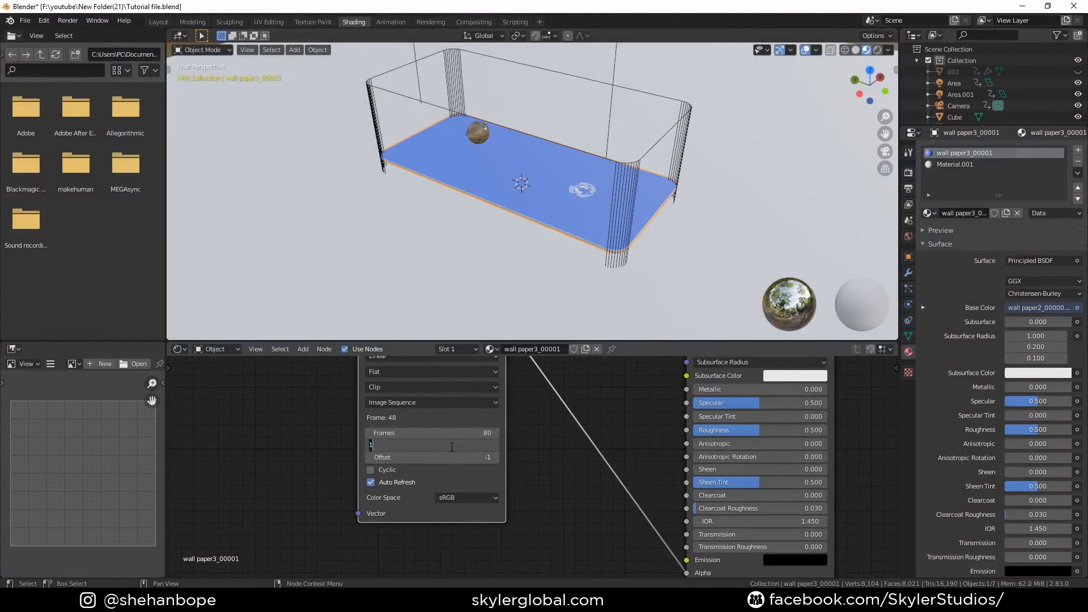
type("81")
key("Return")
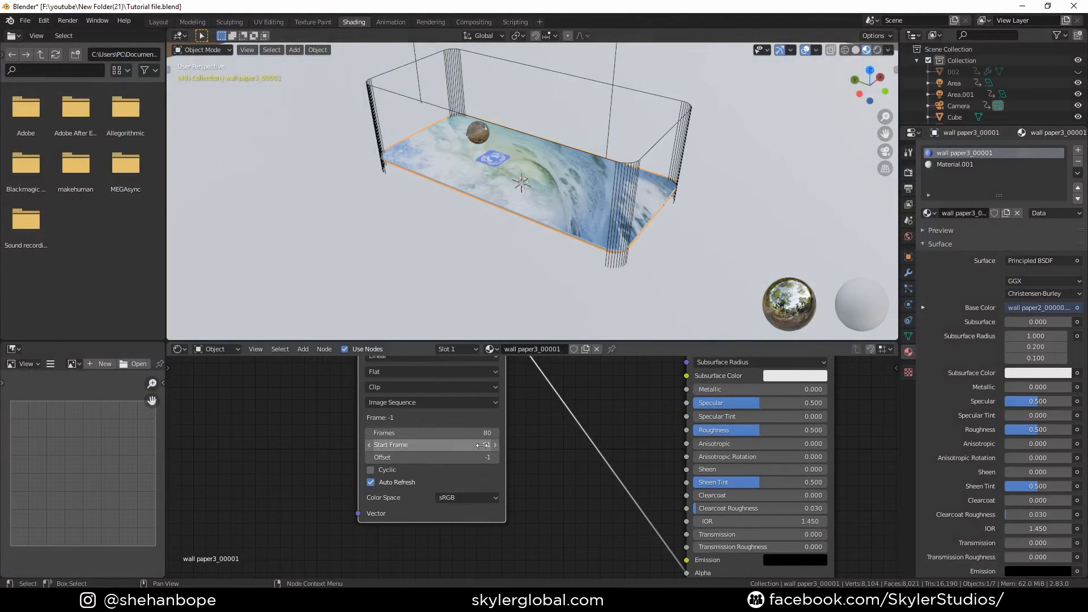
key("space")
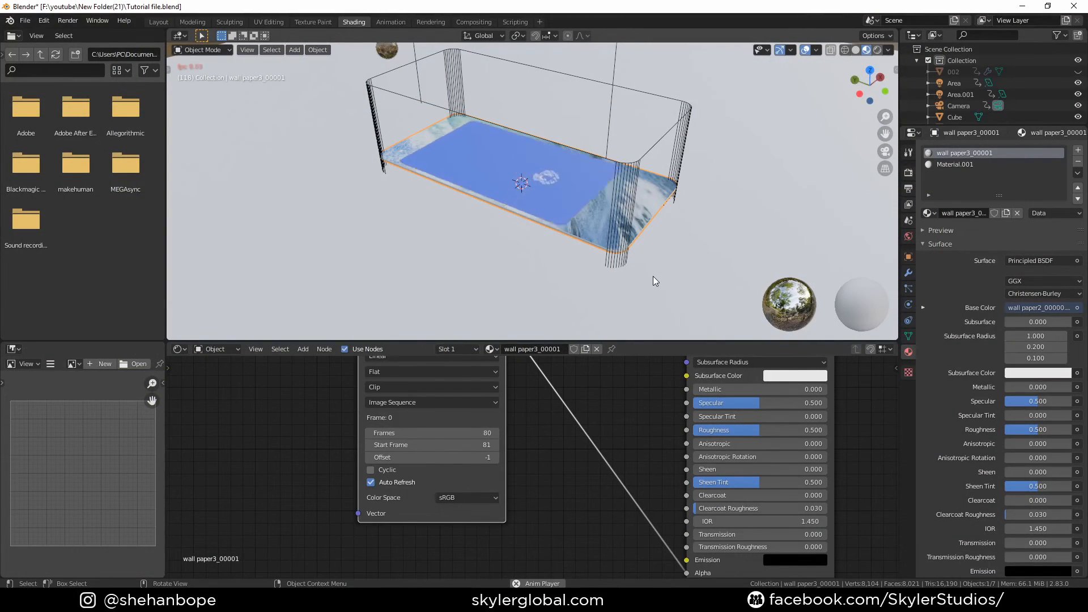
key("space")
Enable Cyclic for the image sequence in the image texture node.
scroll(539, 478, "up", 1)
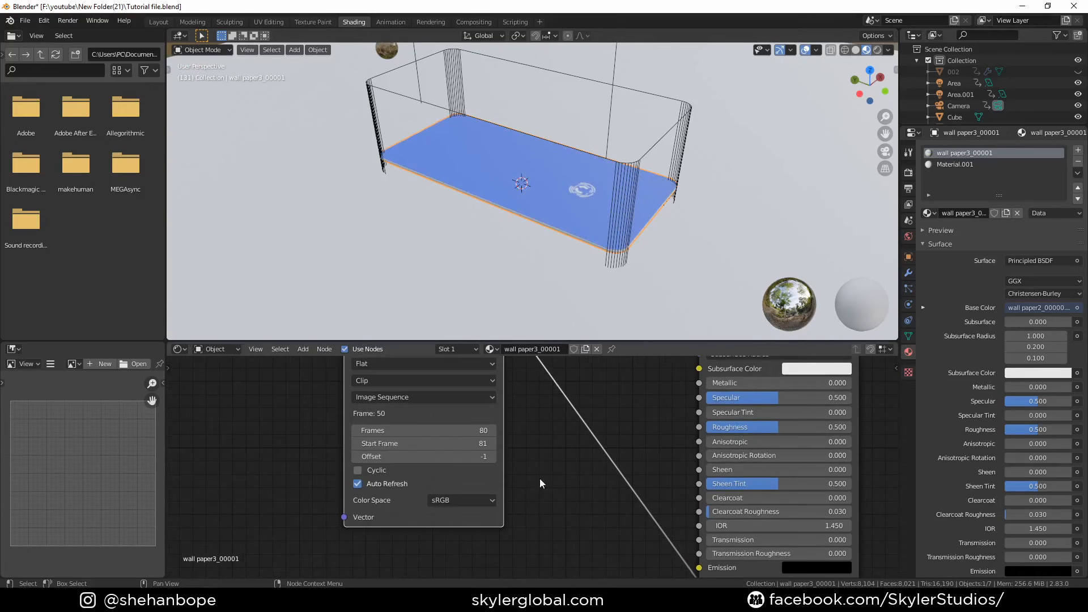
middle_click_drag(550, 439, 542, 519)
scroll(574, 317, "down", 5)
middle_click_drag(573, 318, 585, 346)
scroll(535, 459, "up", 2)
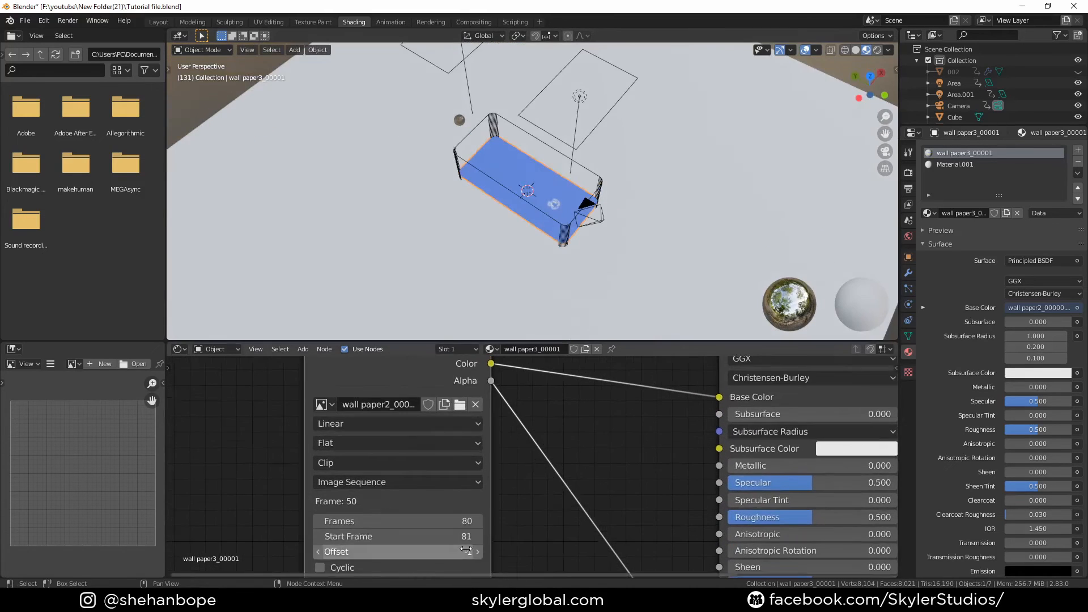
middle_click_drag(466, 549, 503, 437)
scroll(385, 469, "up", 1)
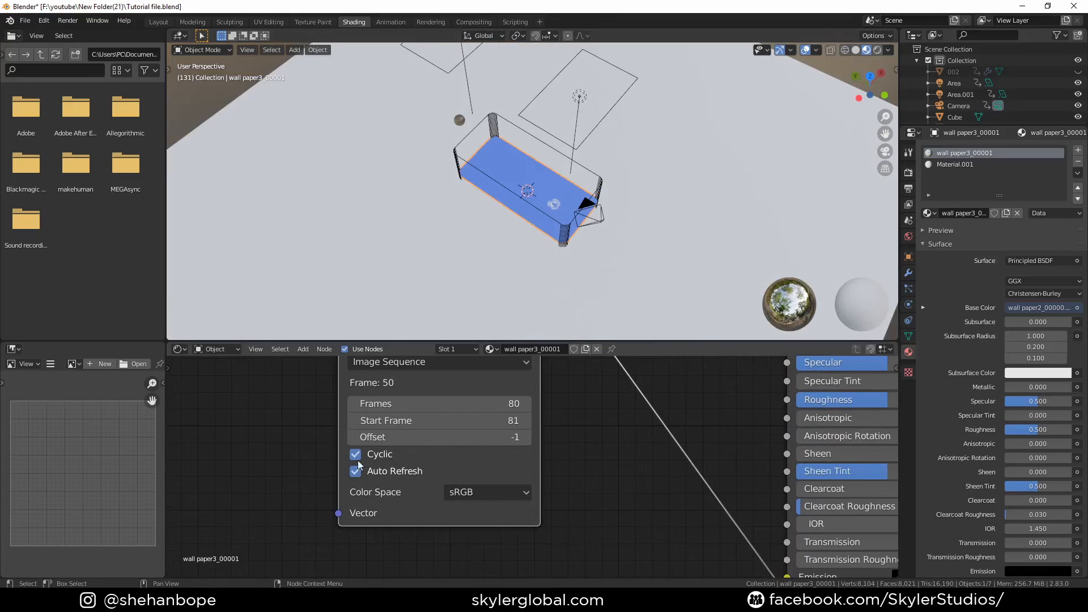
Examine the material's node setup and the textured screen plane inside the phone outline from several angles.
scroll(569, 529, "down", 2)
middle_click_drag(549, 478, 565, 515)
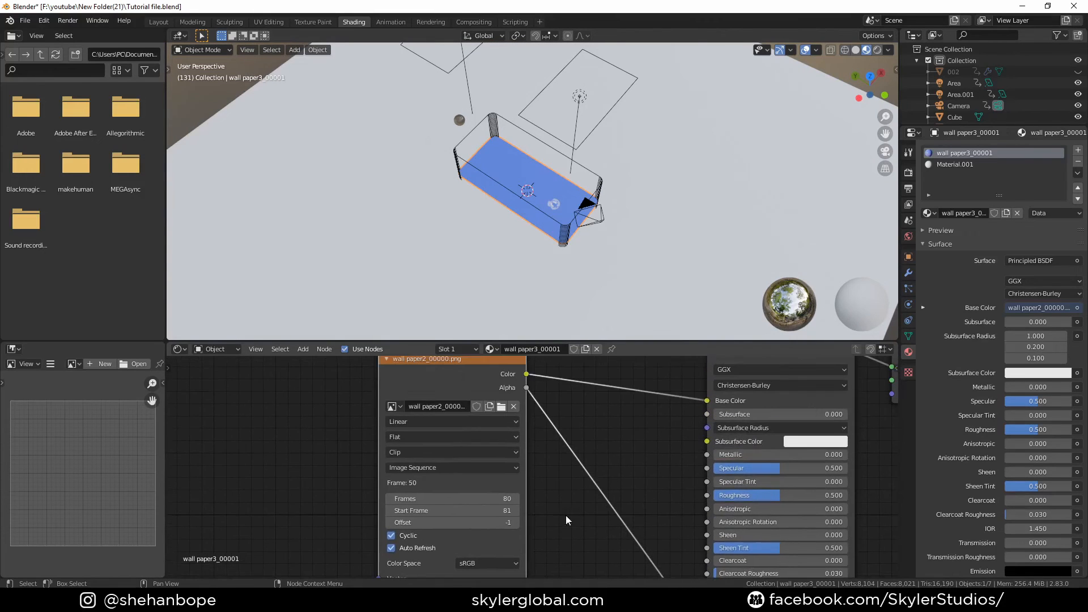
middle_click_drag(527, 264, 563, 240)
scroll(550, 255, "up", 4)
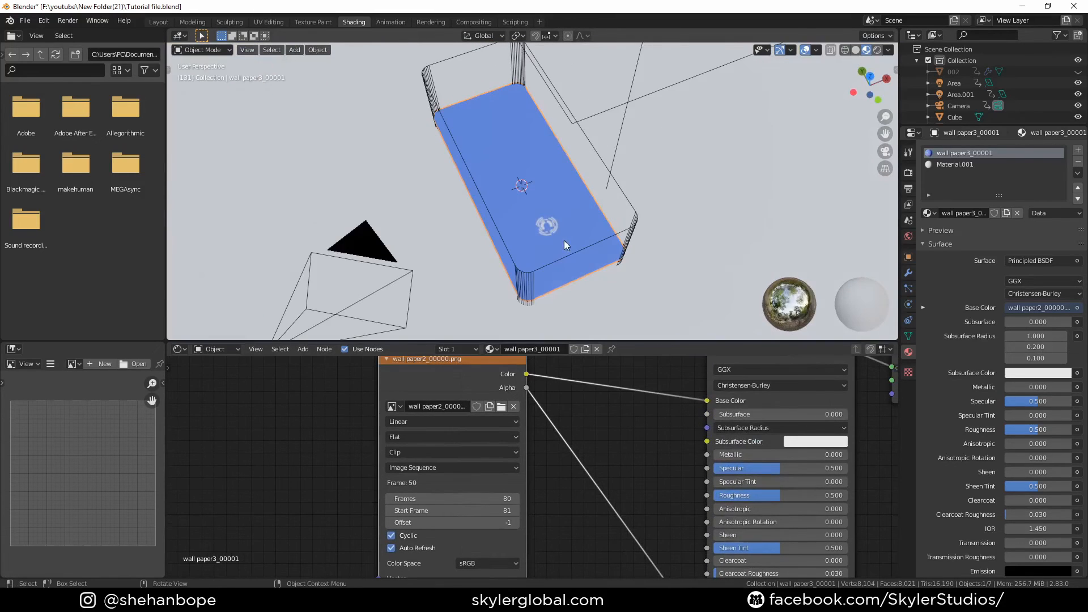
scroll(733, 447, "down", 6)
middle_click_drag(638, 479, 640, 465)
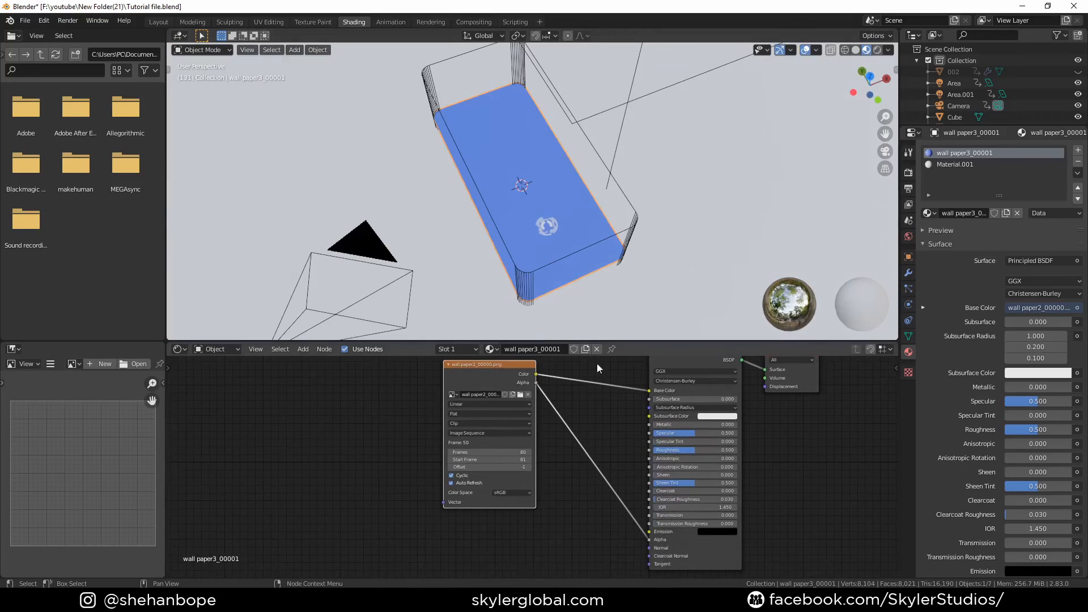
middle_click_drag(600, 317, 614, 247)
middle_click_drag(641, 195, 679, 257)
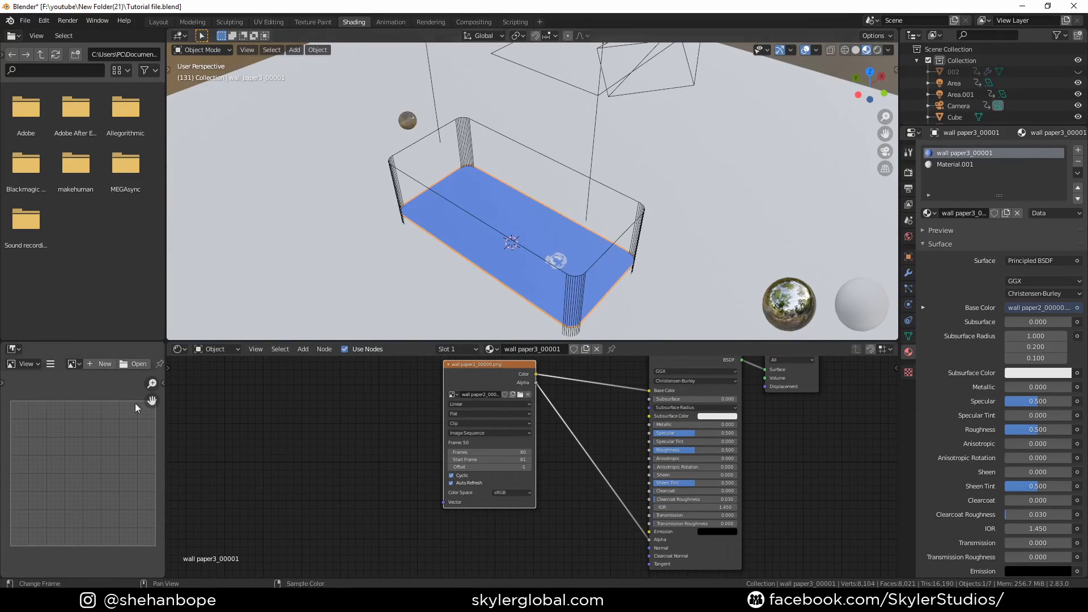